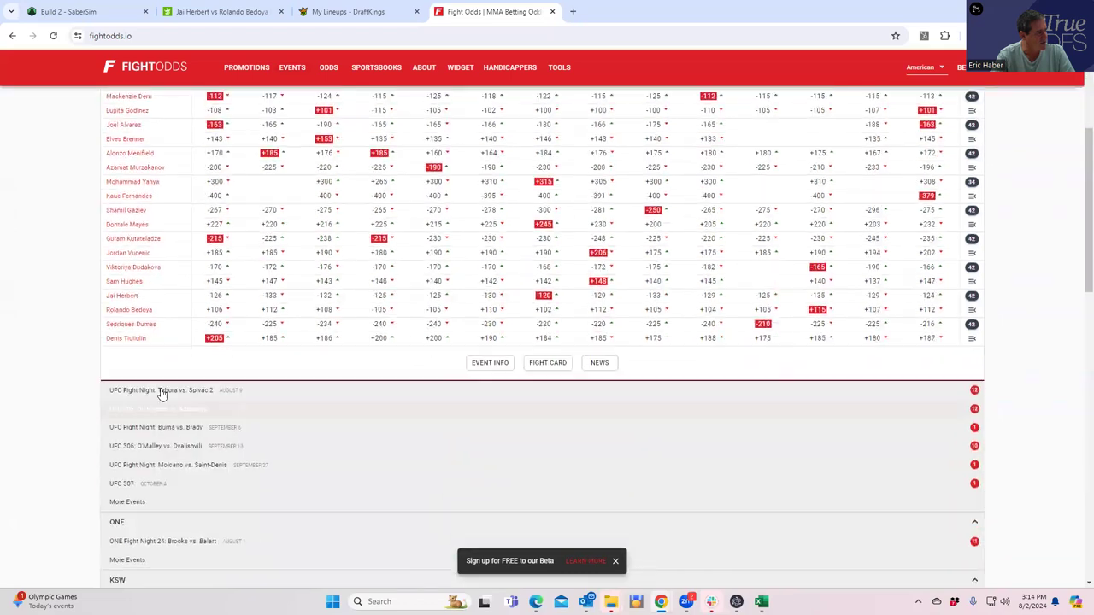
# Examine Jai Herbert's fighter record and full fight history, including methods, rounds and odds
pyautogui.click(127, 301)
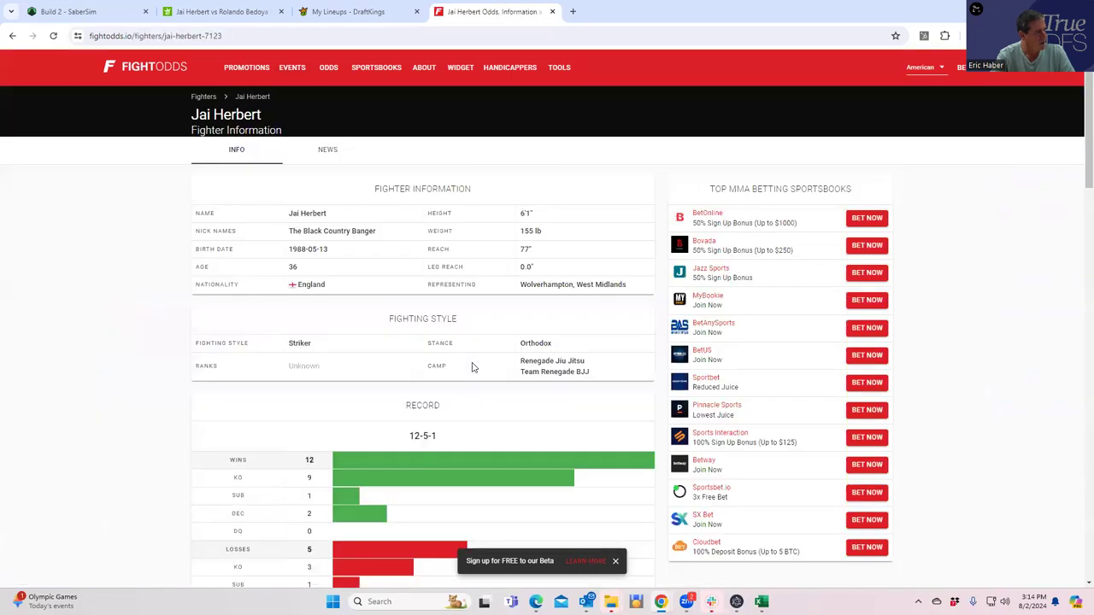
pyautogui.scroll(-5, 452, 422)
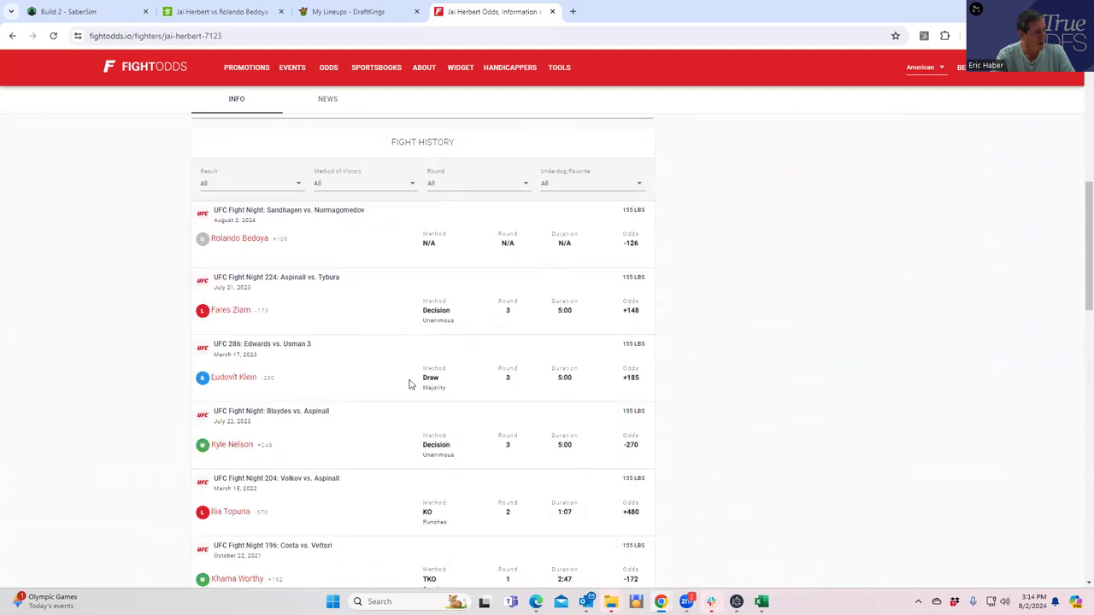
pyautogui.scroll(-2, 430, 453)
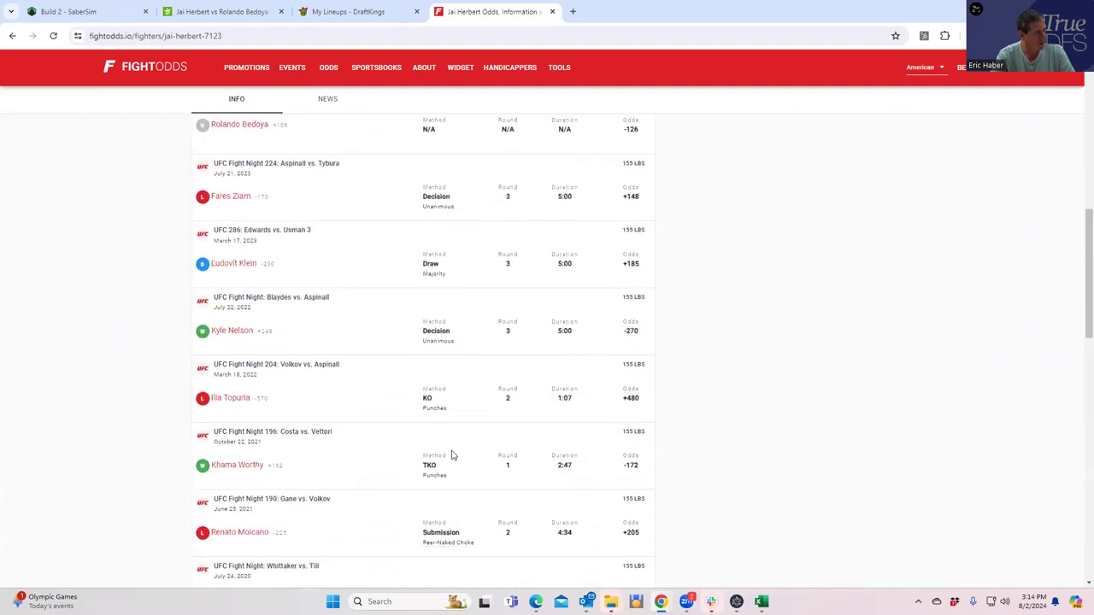
pyautogui.scroll(-3, 462, 424)
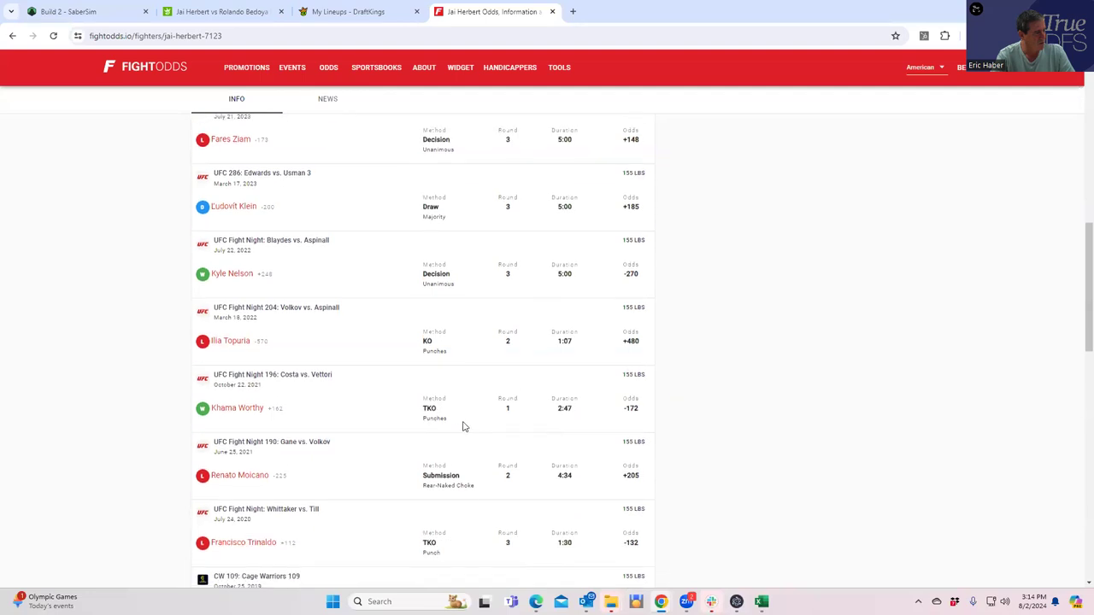
pyautogui.scroll(-2, 457, 428)
pyautogui.scroll(-6, 458, 428)
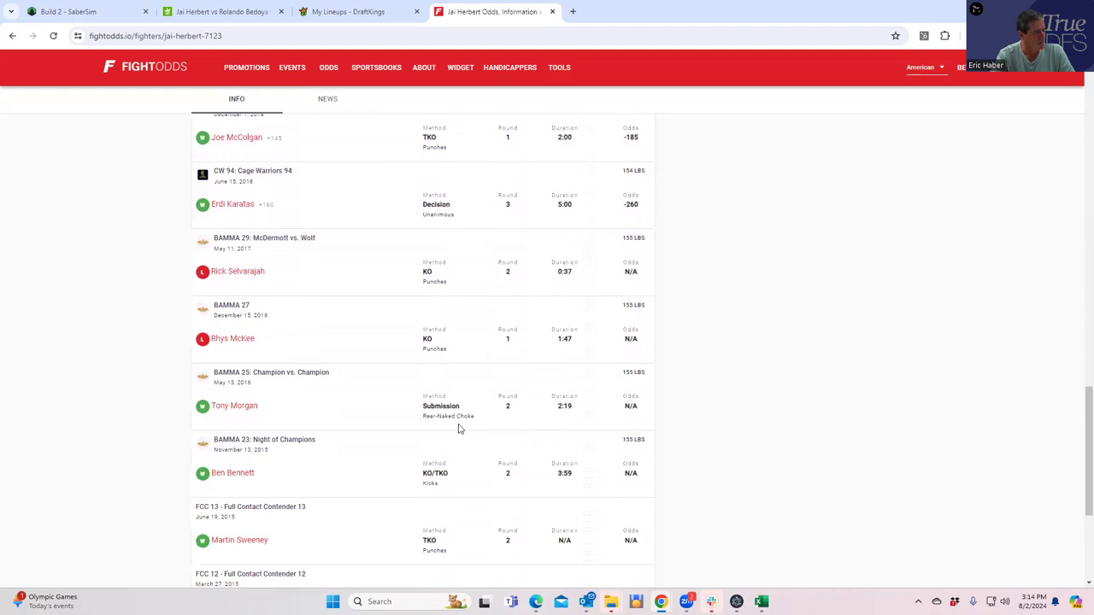
pyautogui.scroll(-1, 458, 429)
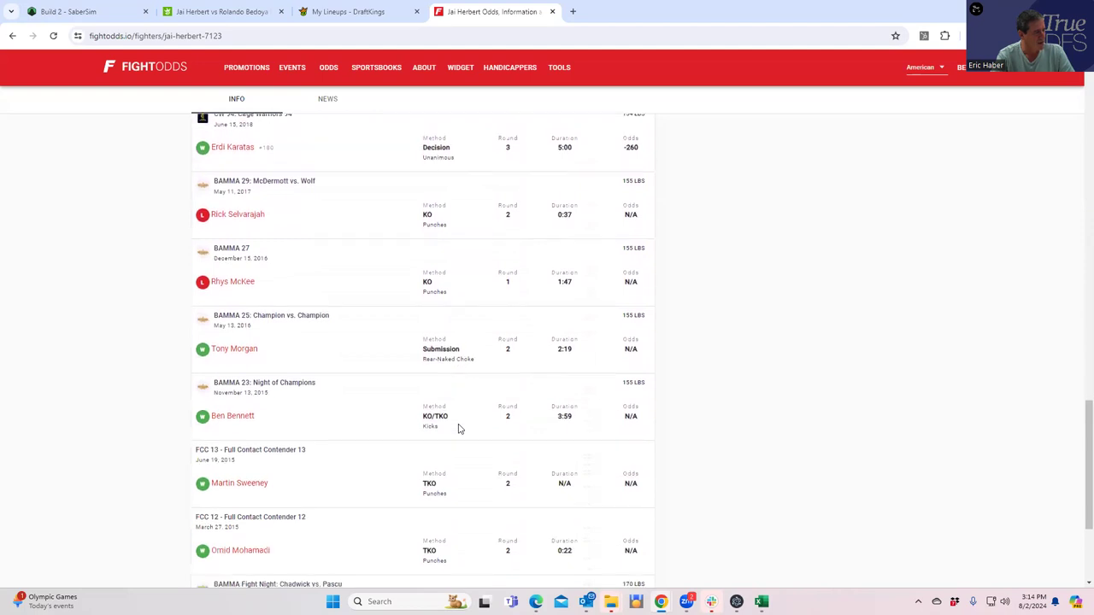
pyautogui.scroll(8, 458, 428)
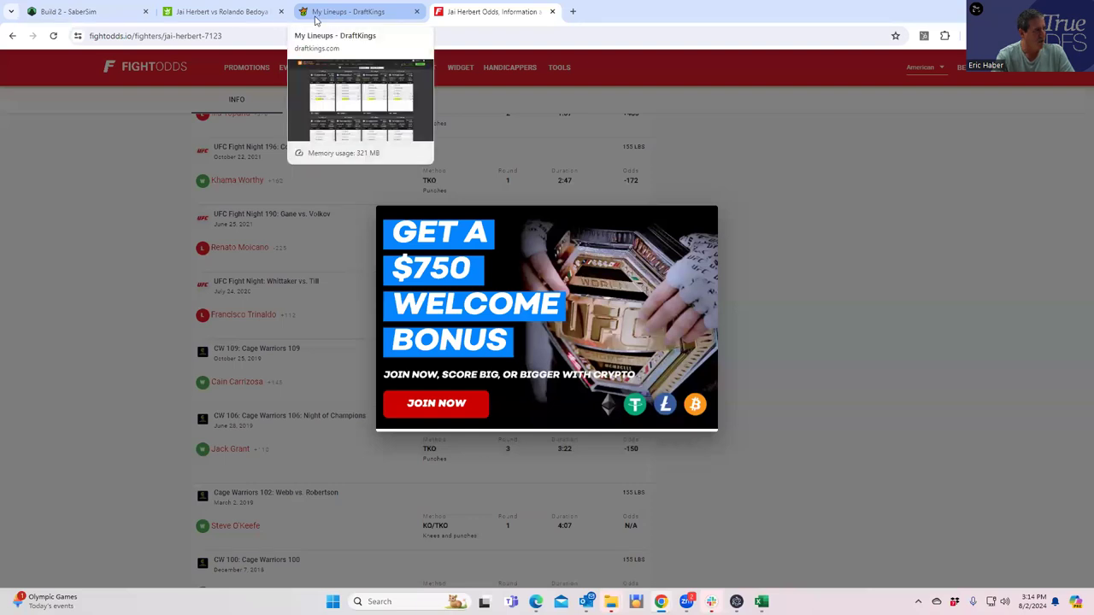
# In DraftKings Sportsbook, add Jai Herbert to Win by KO/TKO/DQ or Submission to the bet slip and stake all singles at $180
pyautogui.click(221, 11)
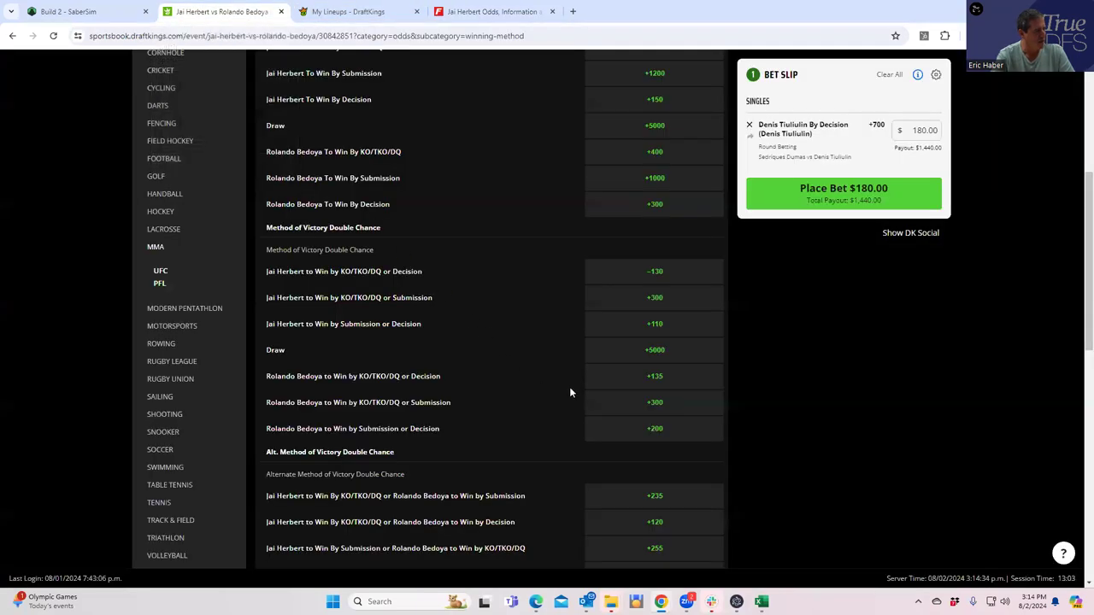
pyautogui.click(652, 301)
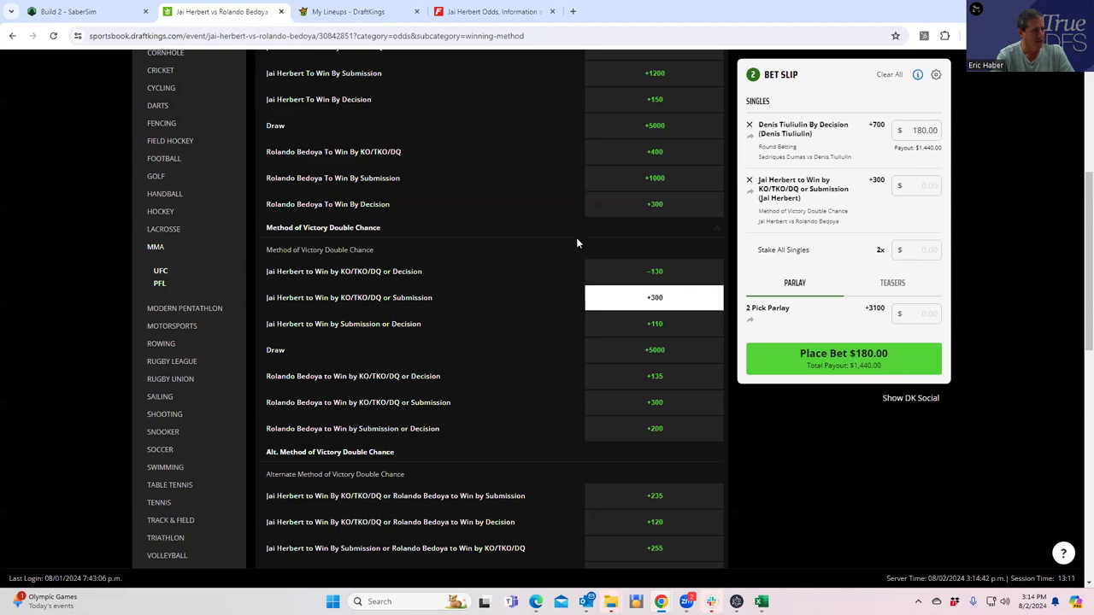
pyautogui.scroll(5, 466, 251)
pyautogui.click(925, 229)
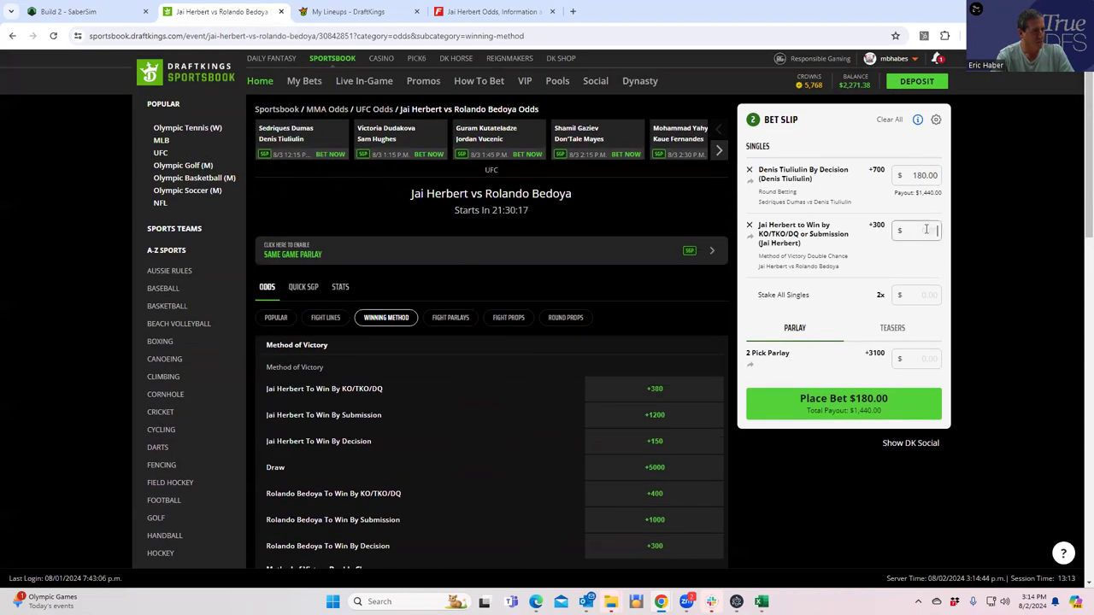
pyautogui.click(926, 294)
pyautogui.write('18')
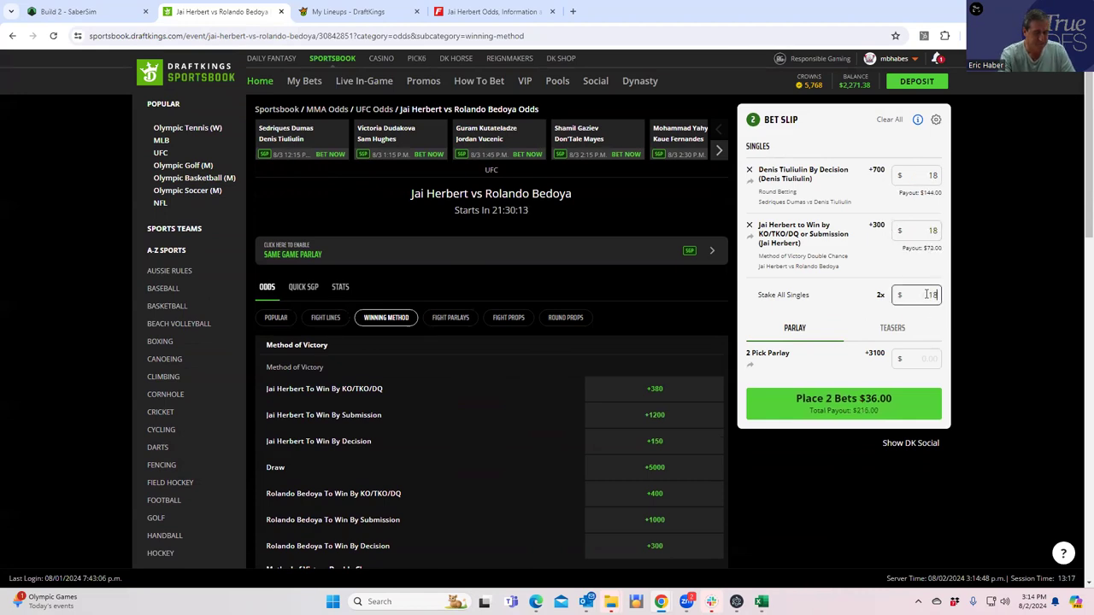
pyautogui.write('0')
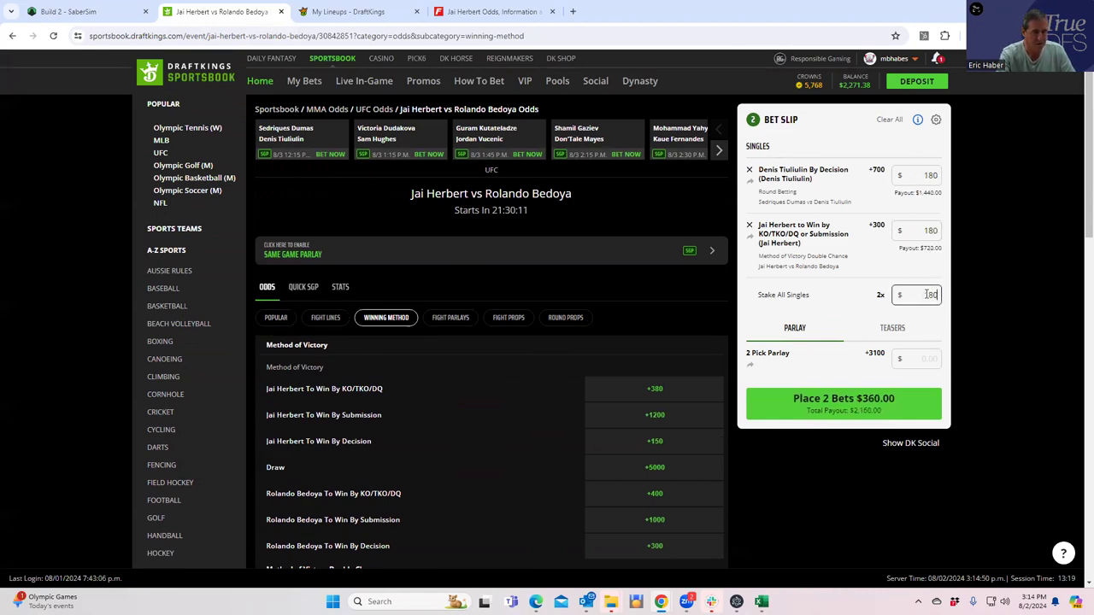
pyautogui.click(841, 312)
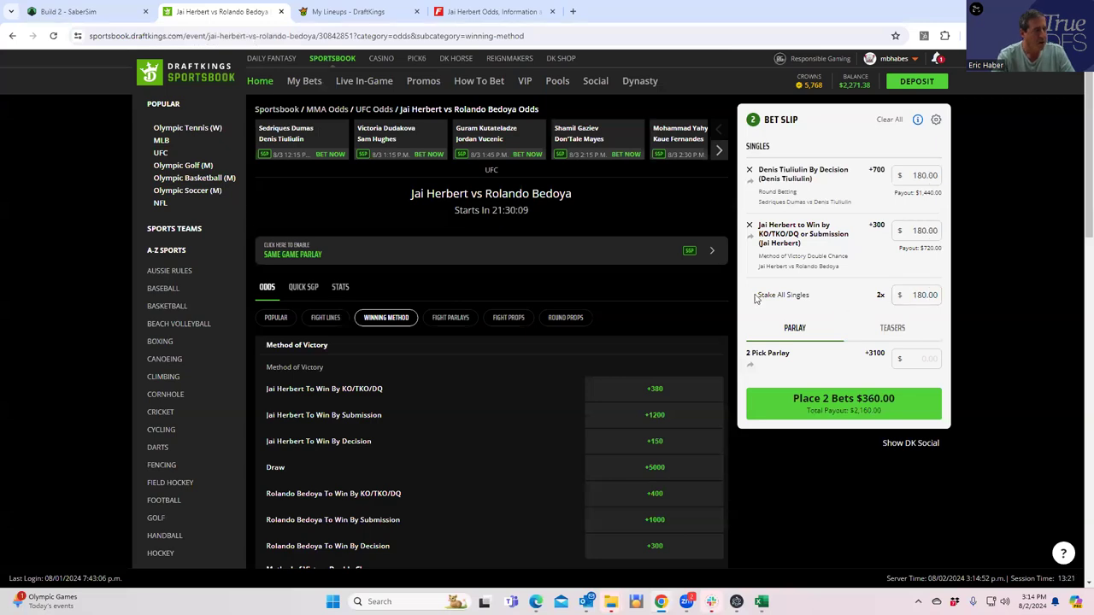
# Open the Victoria Dudakova vs Sam Hughes betting page, and examine Dudakova's fight history on FightOdds
pyautogui.click(386, 132)
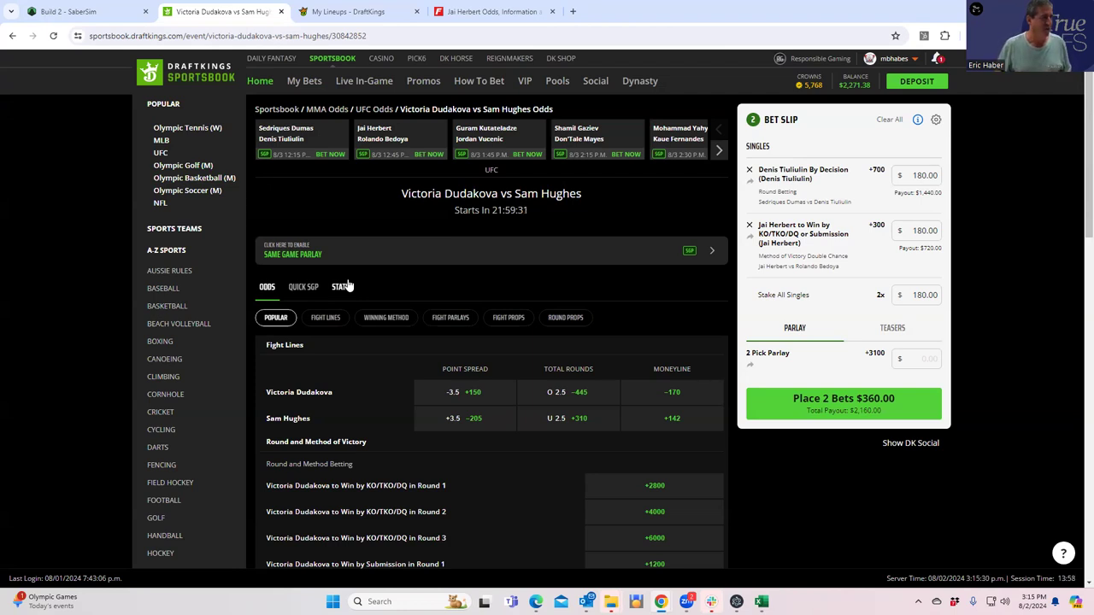
pyautogui.click(503, 12)
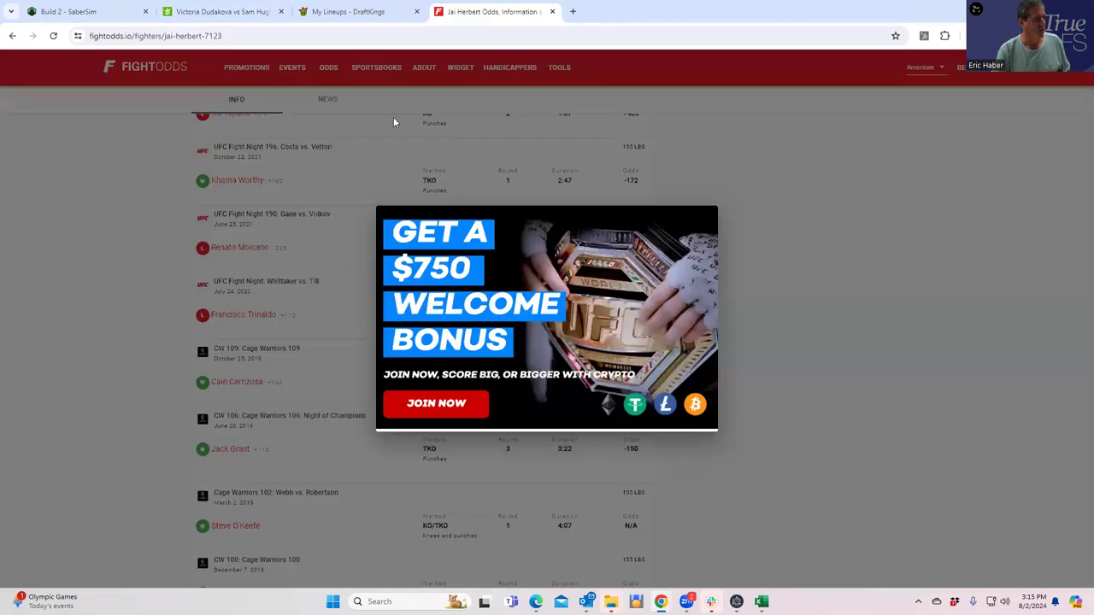
pyautogui.click(949, 208)
pyautogui.scroll(3, 221, 270)
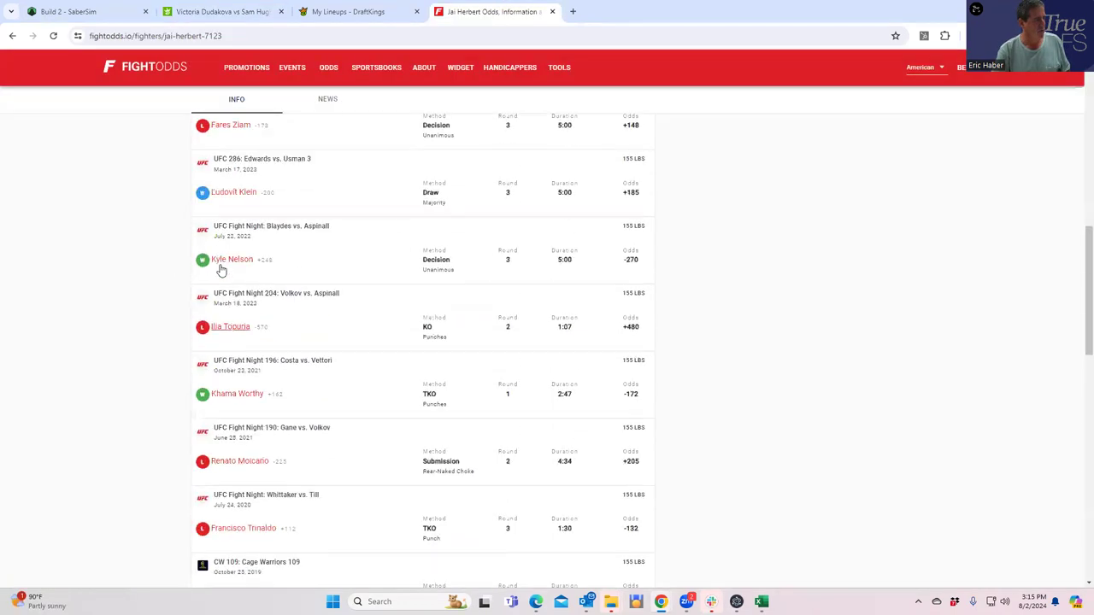
pyautogui.scroll(3, 233, 250)
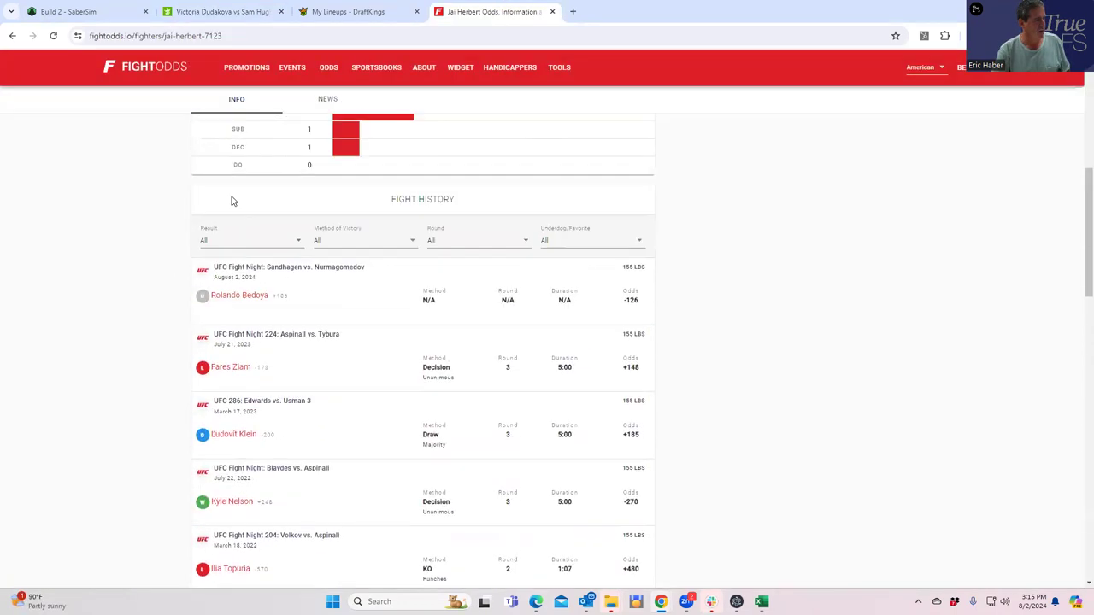
pyautogui.click(11, 36)
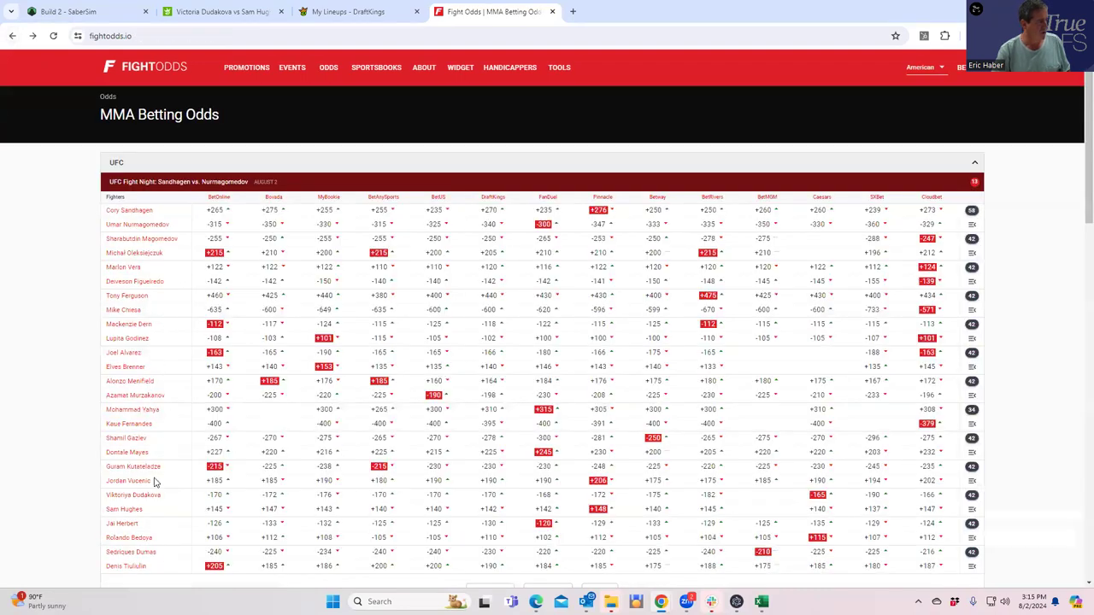
pyautogui.click(128, 496)
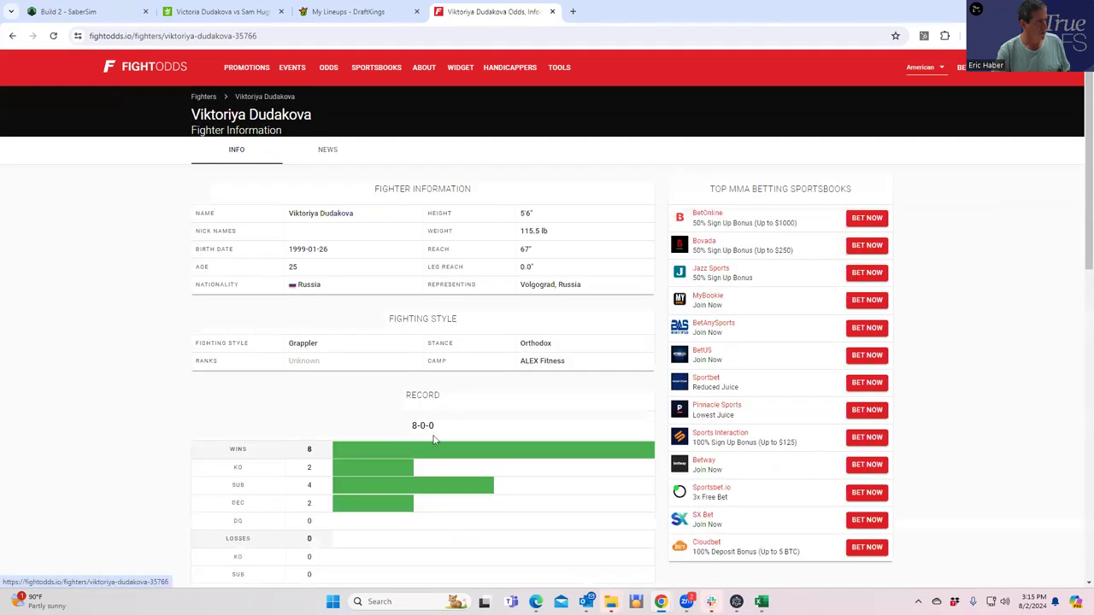
pyautogui.scroll(-10, 436, 440)
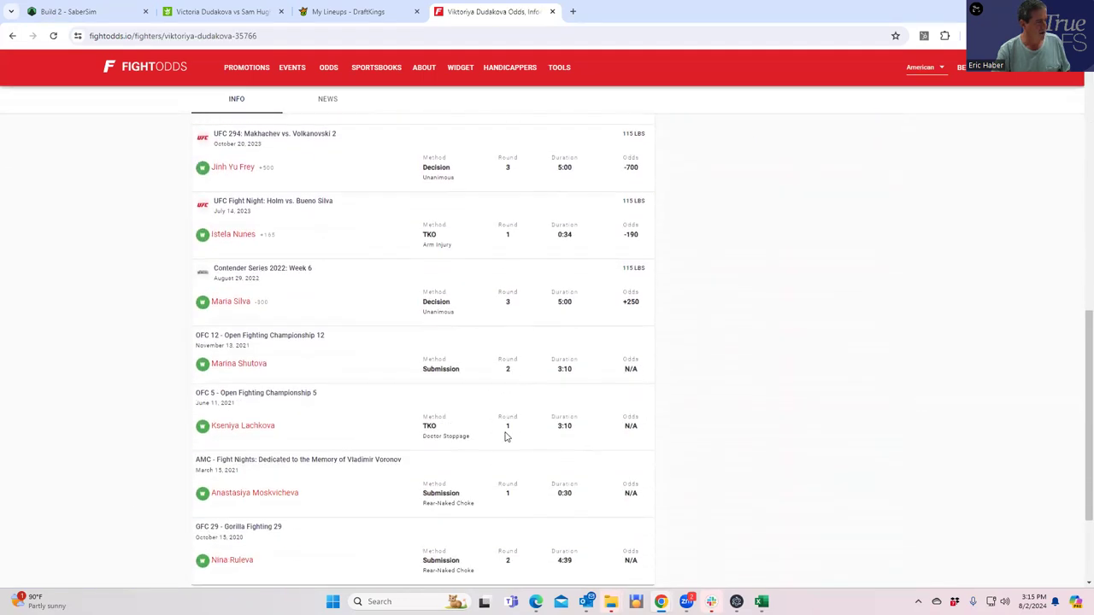
pyautogui.scroll(-1, 506, 437)
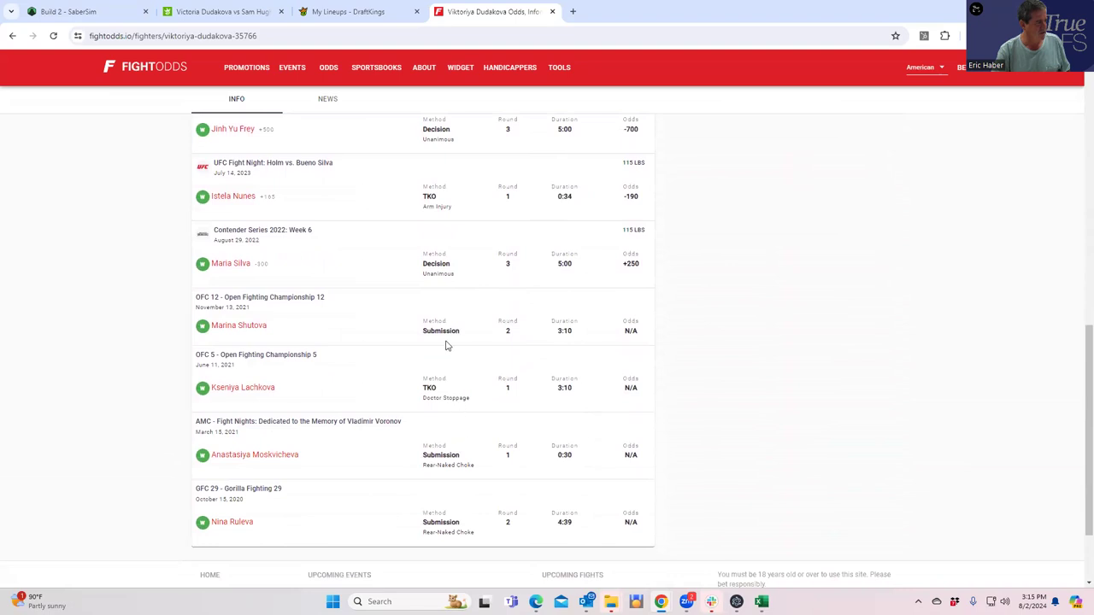
pyautogui.scroll(2, 440, 327)
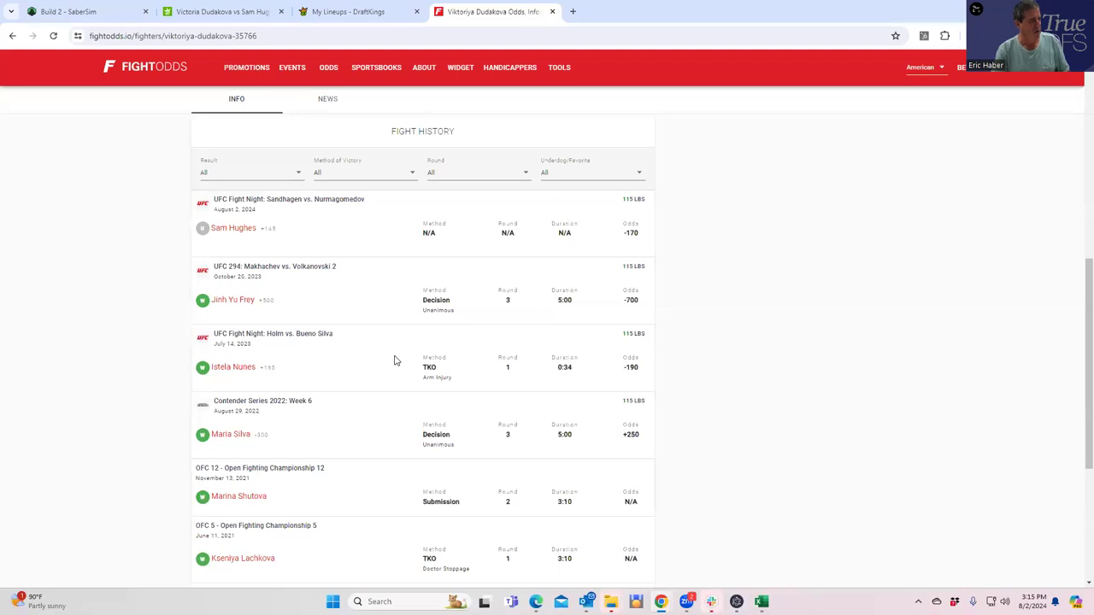
# In DraftKings Sportsbook, add Victoria Dudakova To Win By Submission to the bet slip with a $180 stake
pyautogui.click(218, 12)
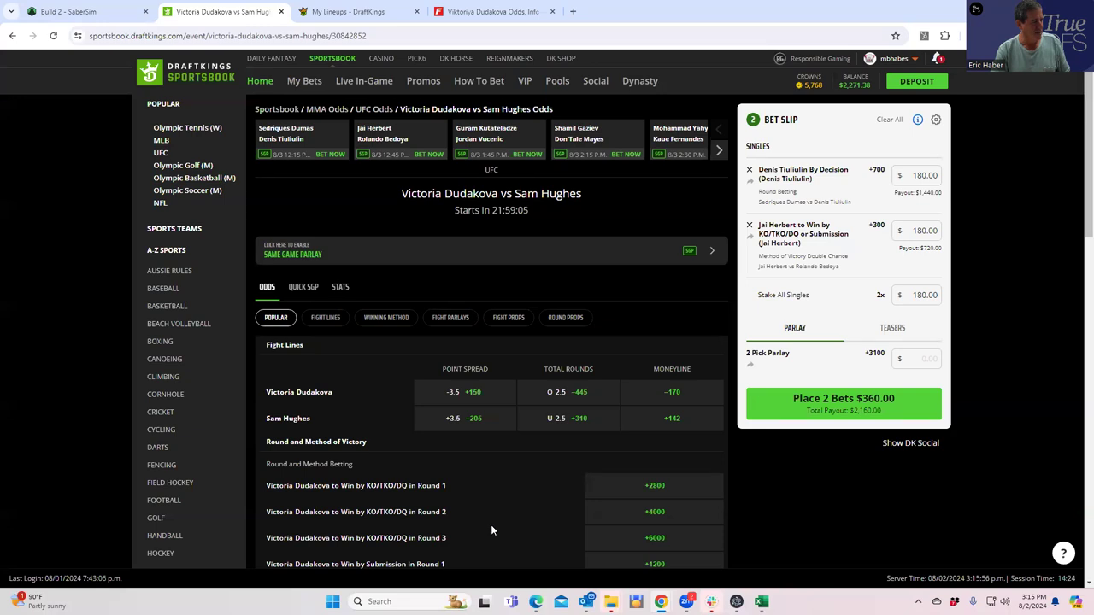
pyautogui.scroll(-2, 471, 528)
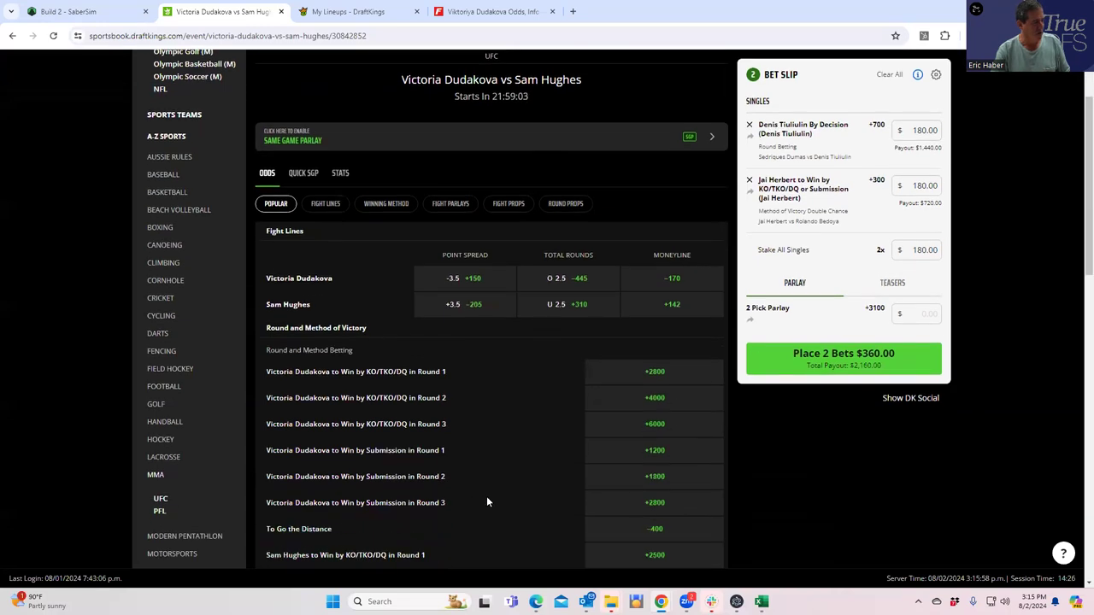
pyautogui.scroll(2, 433, 451)
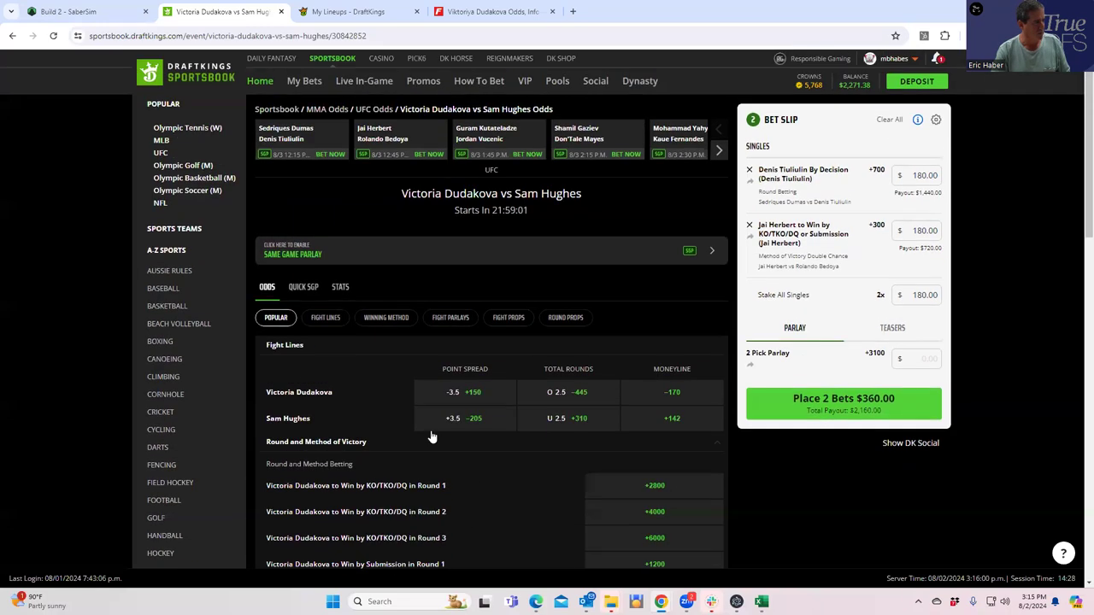
pyautogui.click(377, 319)
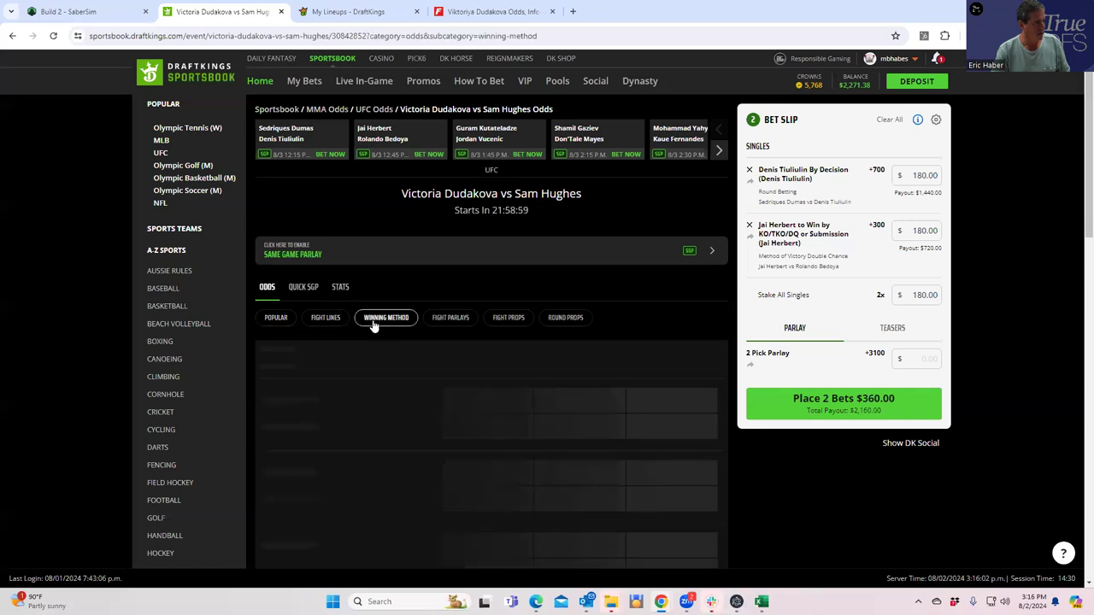
pyautogui.click(653, 418)
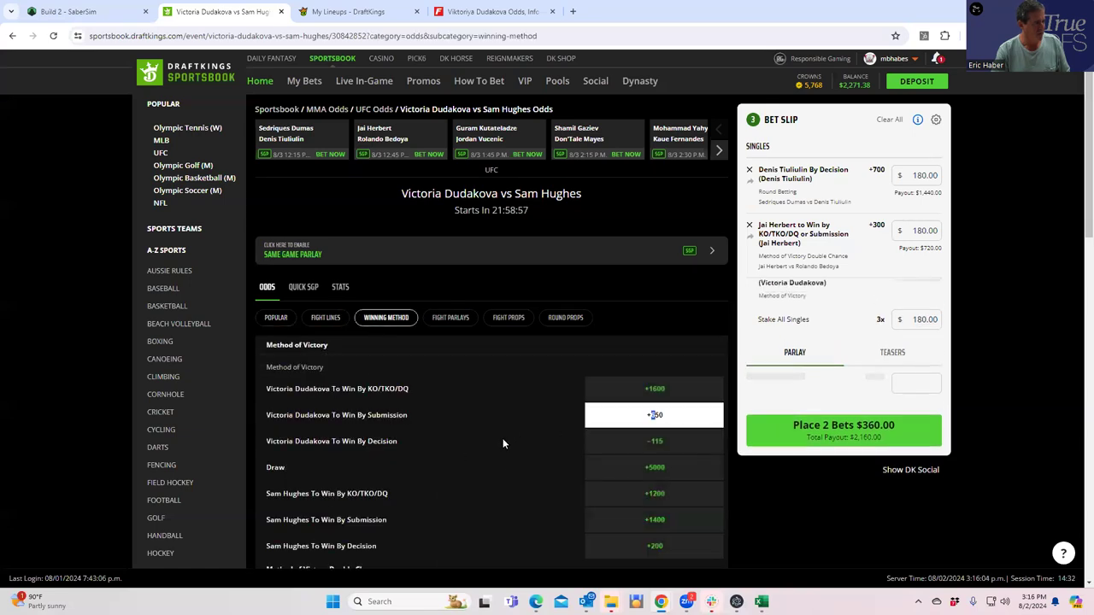
pyautogui.click(909, 294)
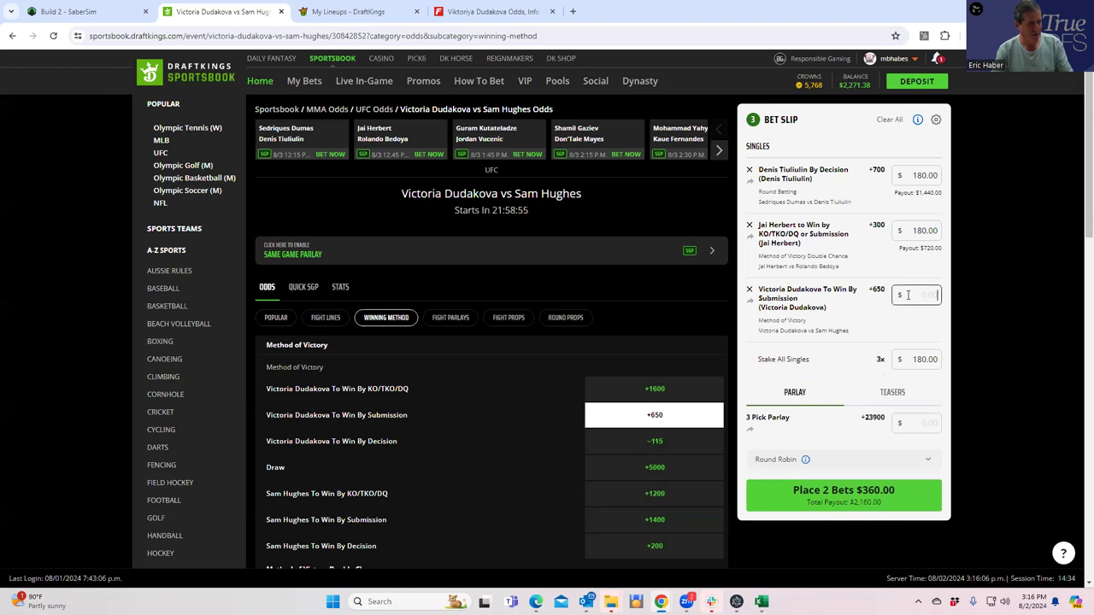
pyautogui.write('180')
pyautogui.click(680, 321)
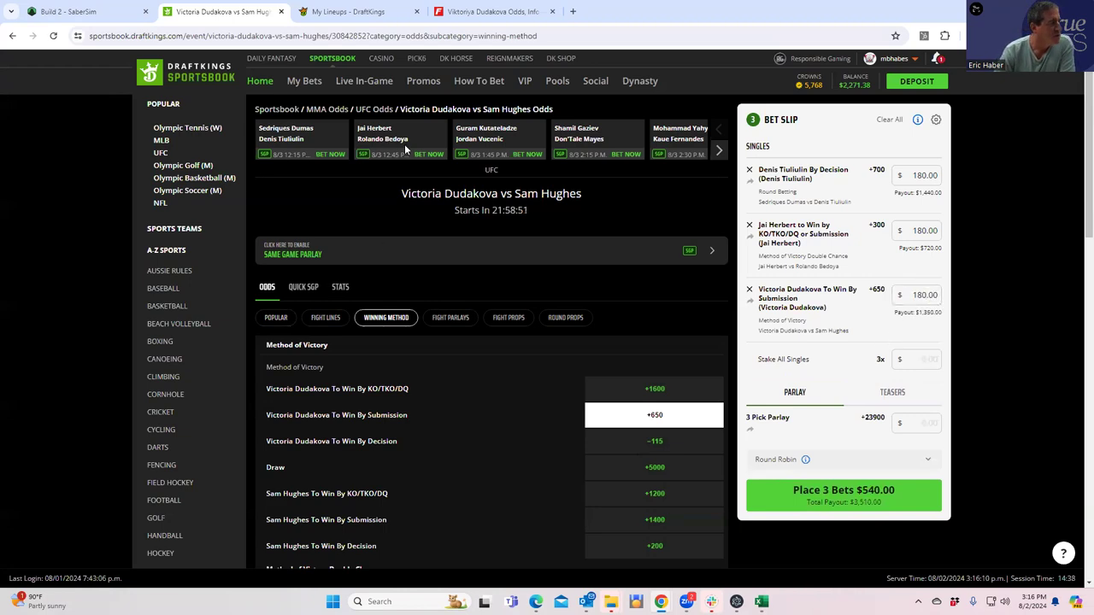
# Open the Guram Kutateladze vs Jordan Vucenic betting page, and bring up Kutateladze's fighter page on FightOdds
pyautogui.click(499, 131)
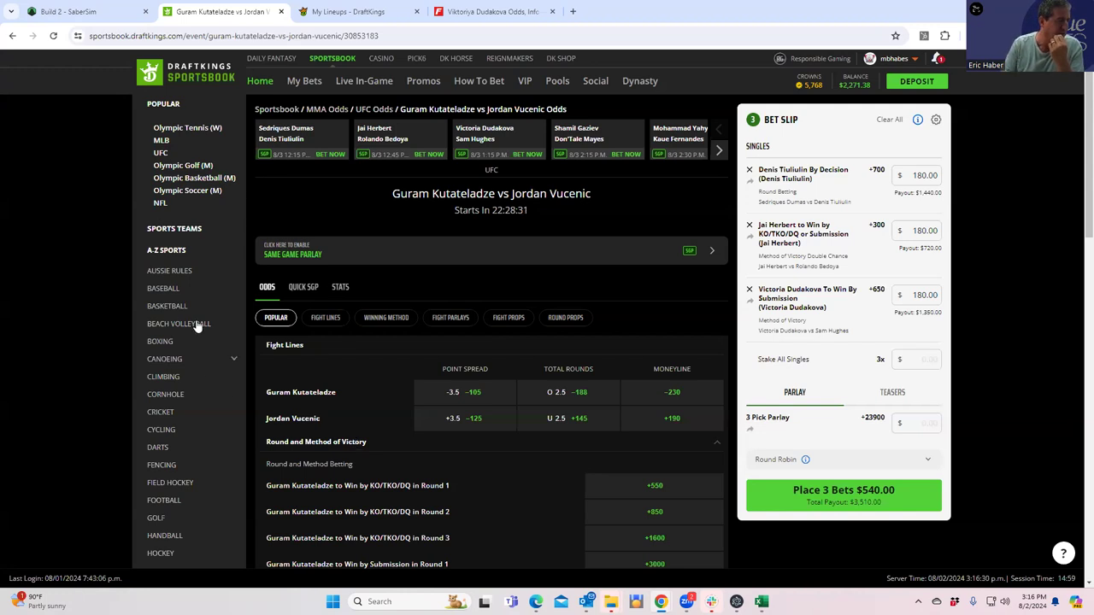
pyautogui.click(489, 11)
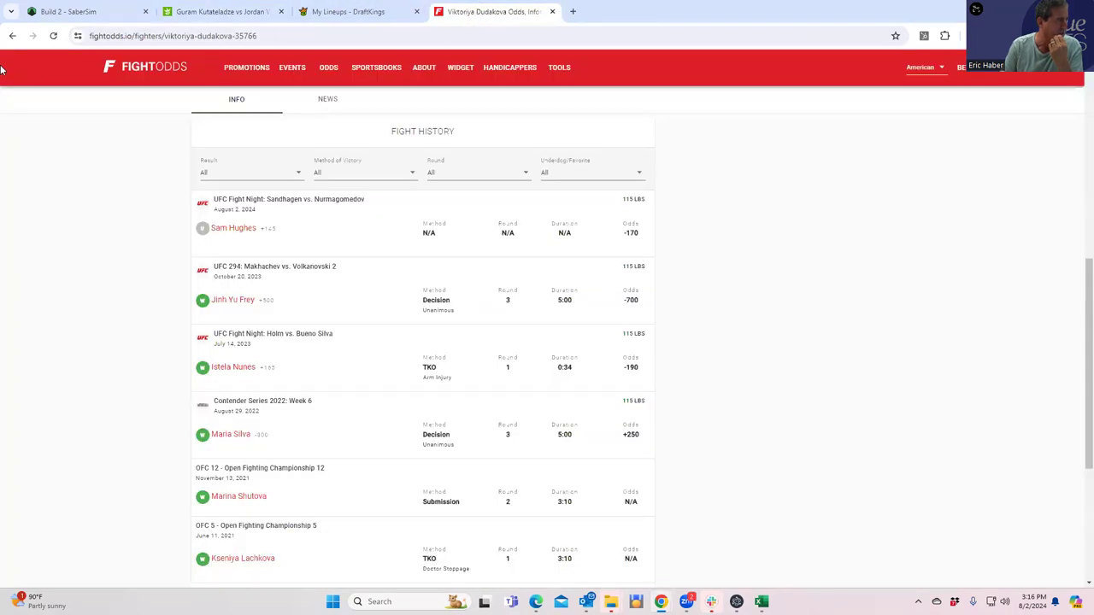
pyautogui.click(12, 37)
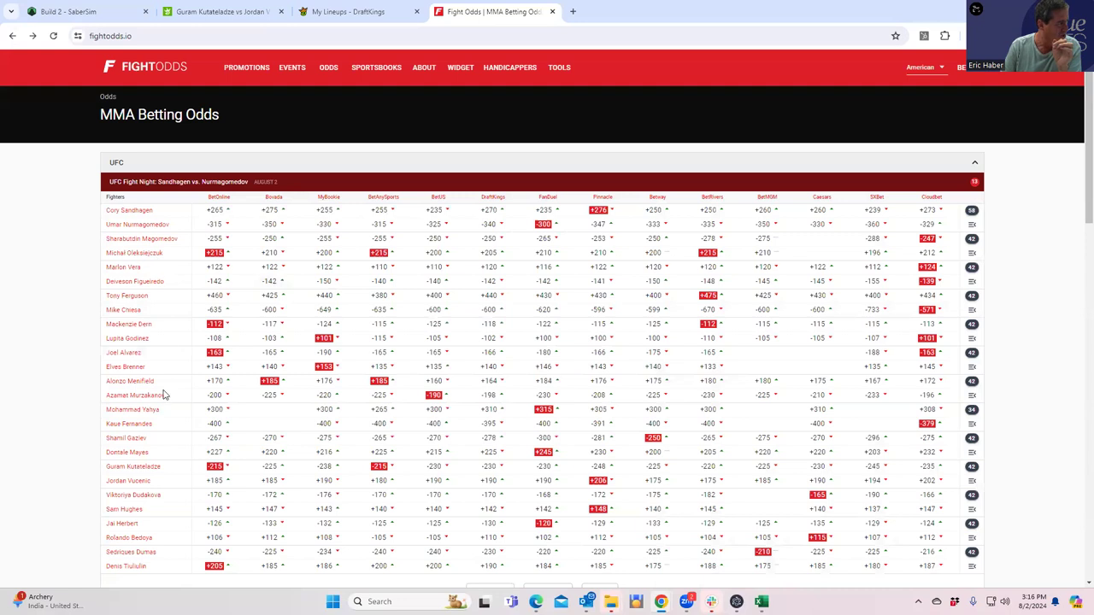
pyautogui.click(137, 466)
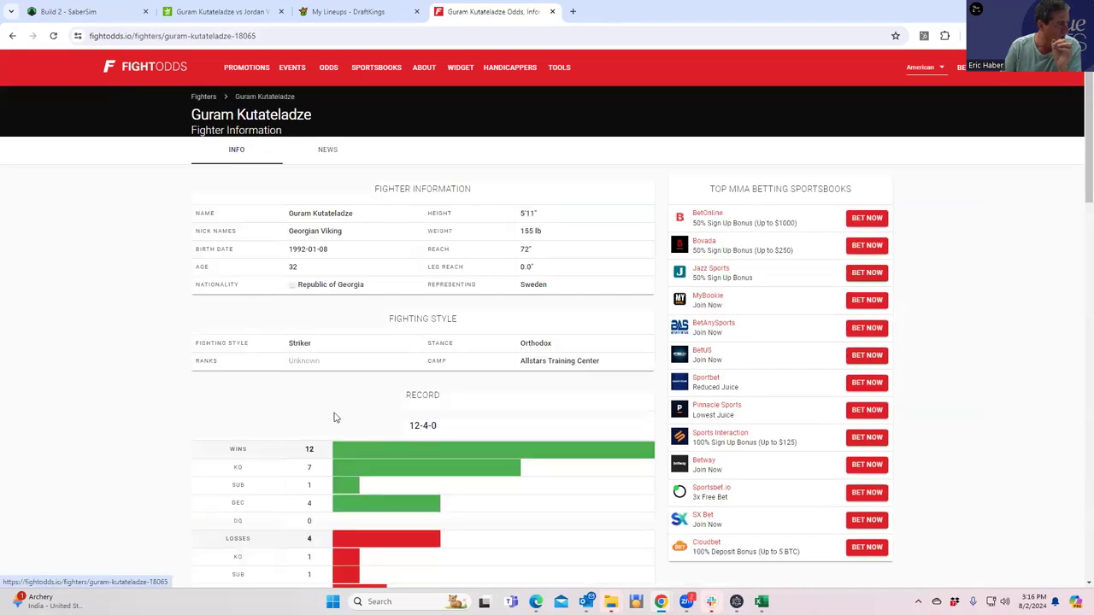
# Examine Guram Kutateladze's win and loss record and his fight history, including methods, rounds and odds
pyautogui.scroll(-5, 418, 399)
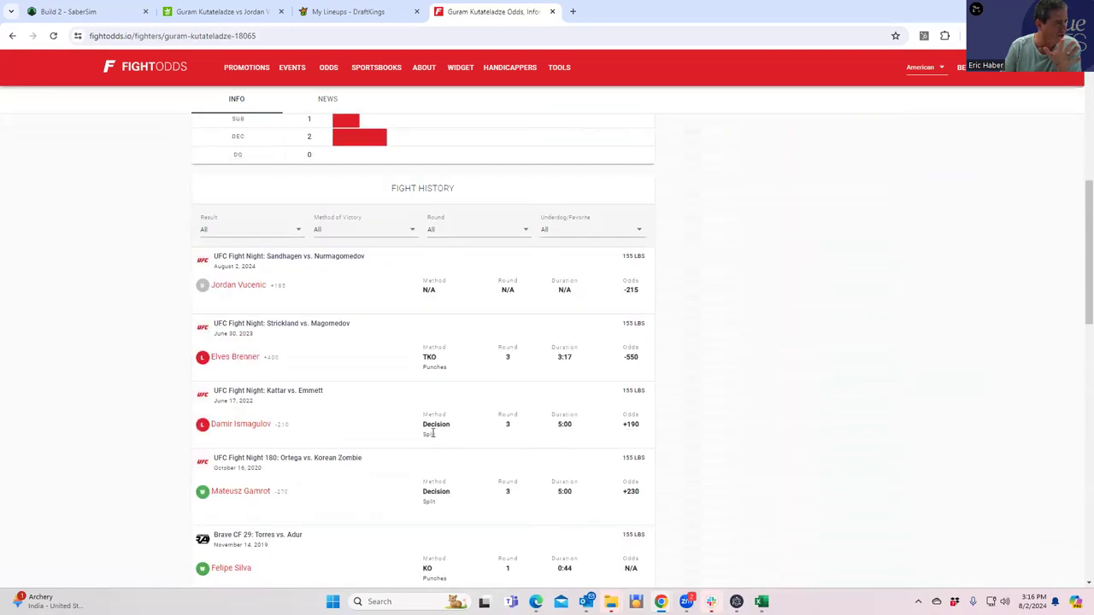
pyautogui.scroll(-2, 429, 442)
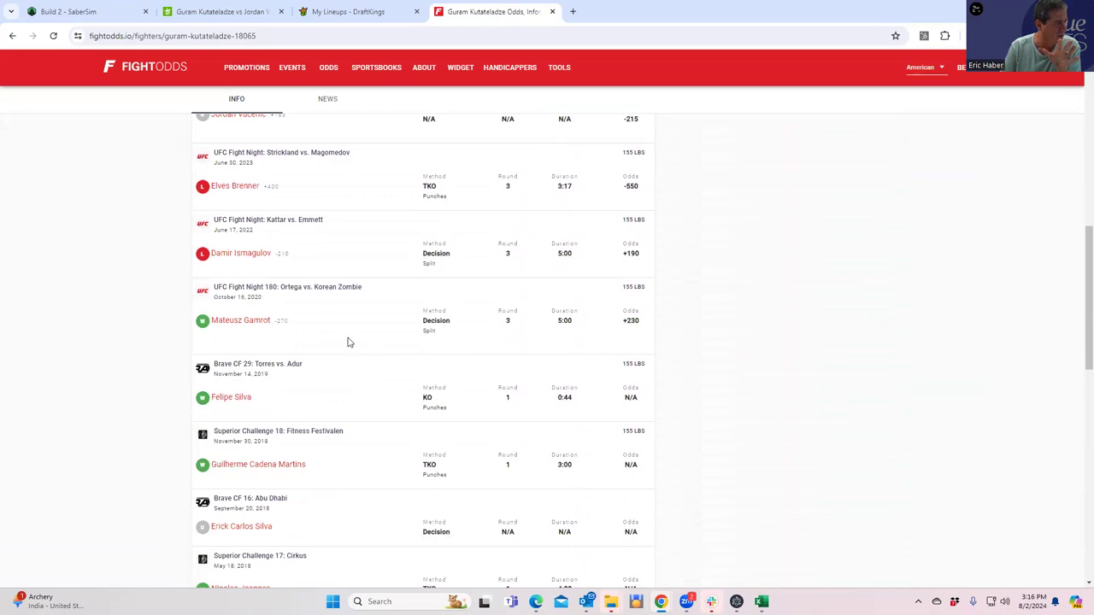
pyautogui.scroll(1, 318, 345)
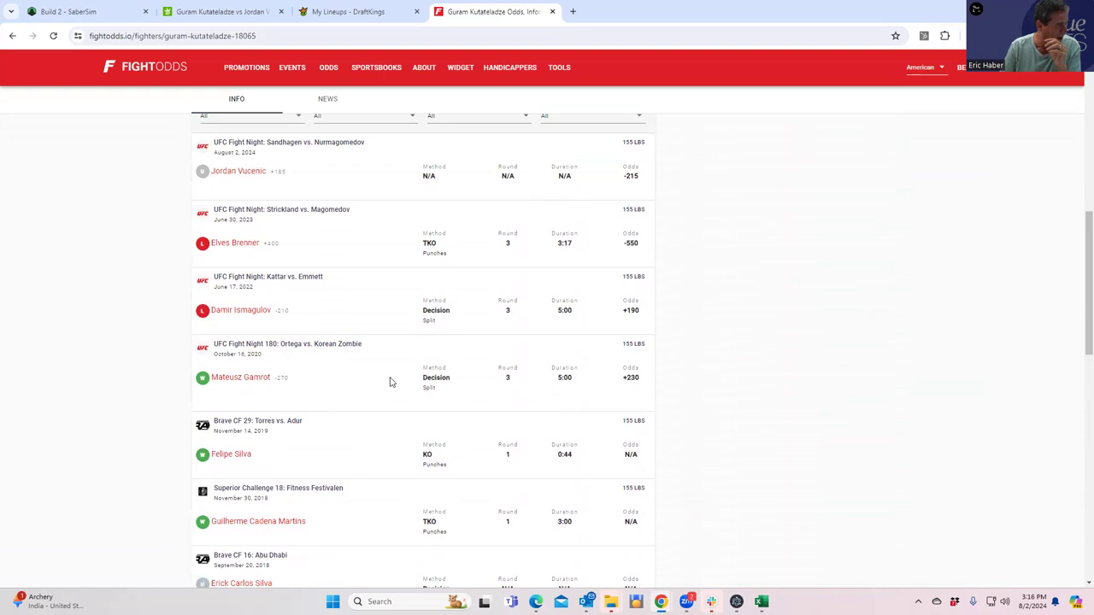
pyautogui.scroll(3, 385, 402)
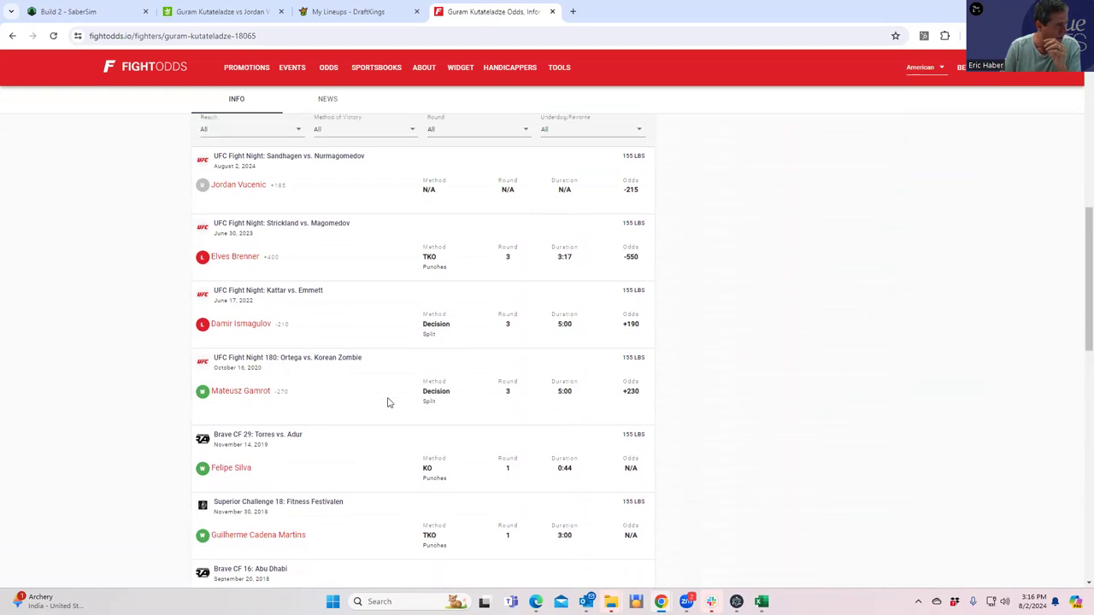
pyautogui.scroll(5, 389, 403)
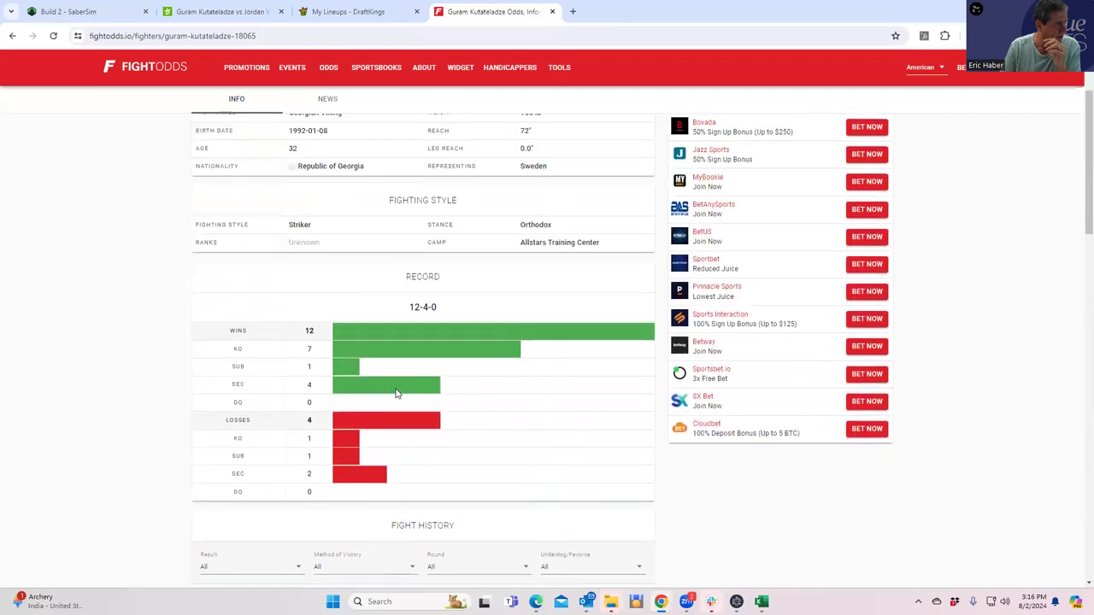
pyautogui.scroll(-9, 376, 475)
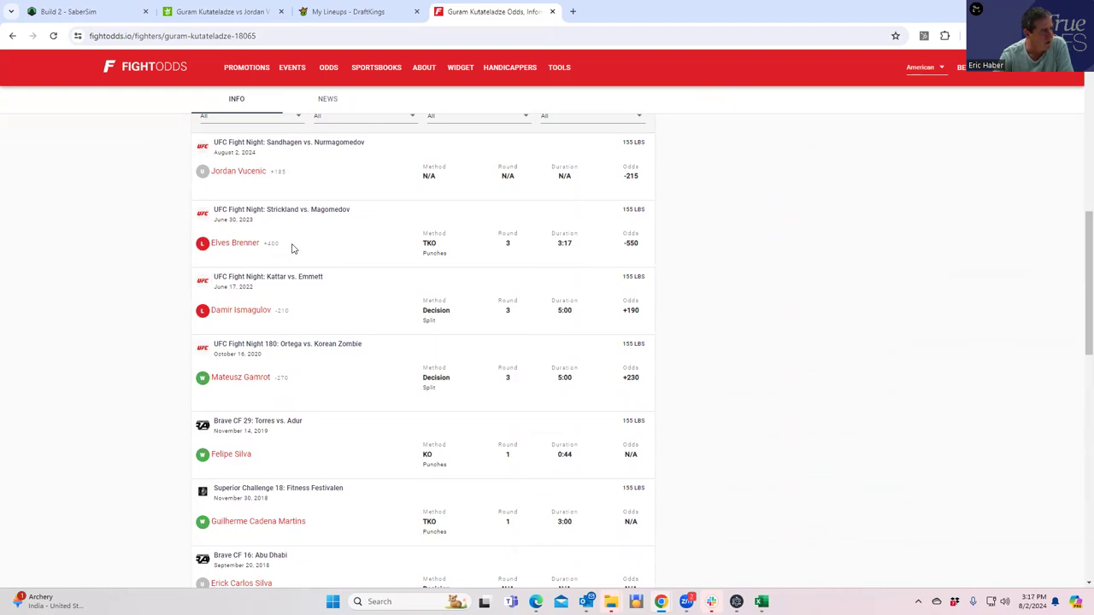
pyautogui.scroll(1, 372, 224)
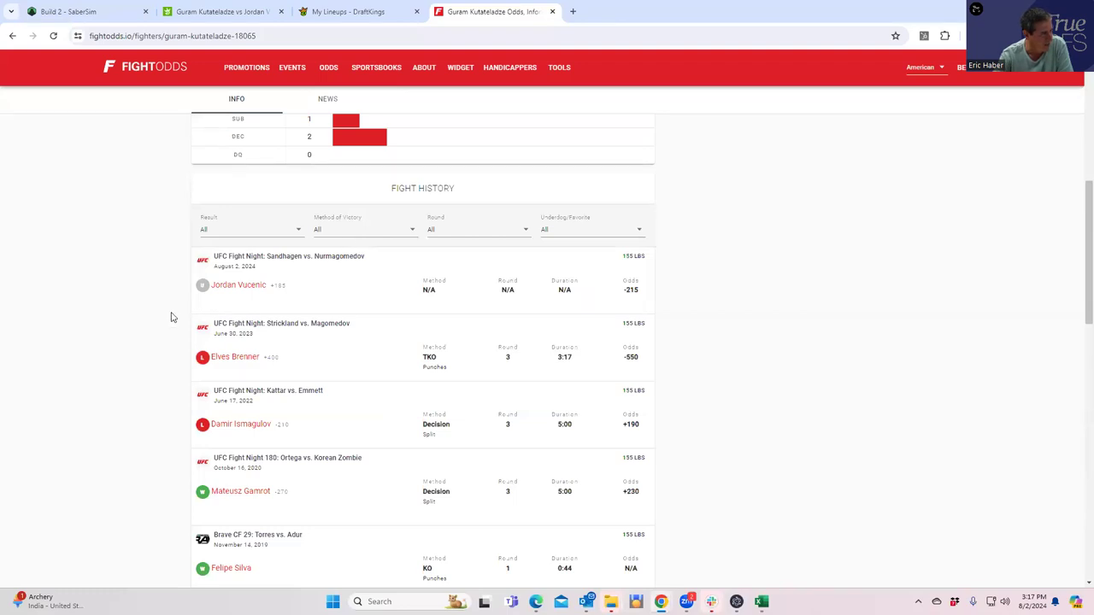
pyautogui.scroll(-3, 466, 439)
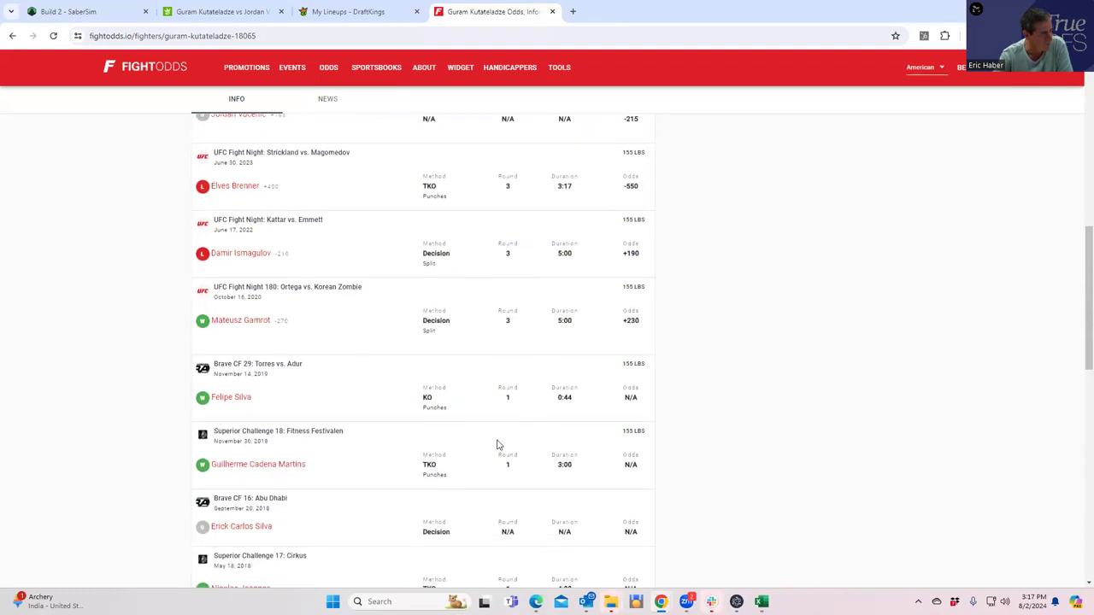
pyautogui.scroll(-4, 496, 445)
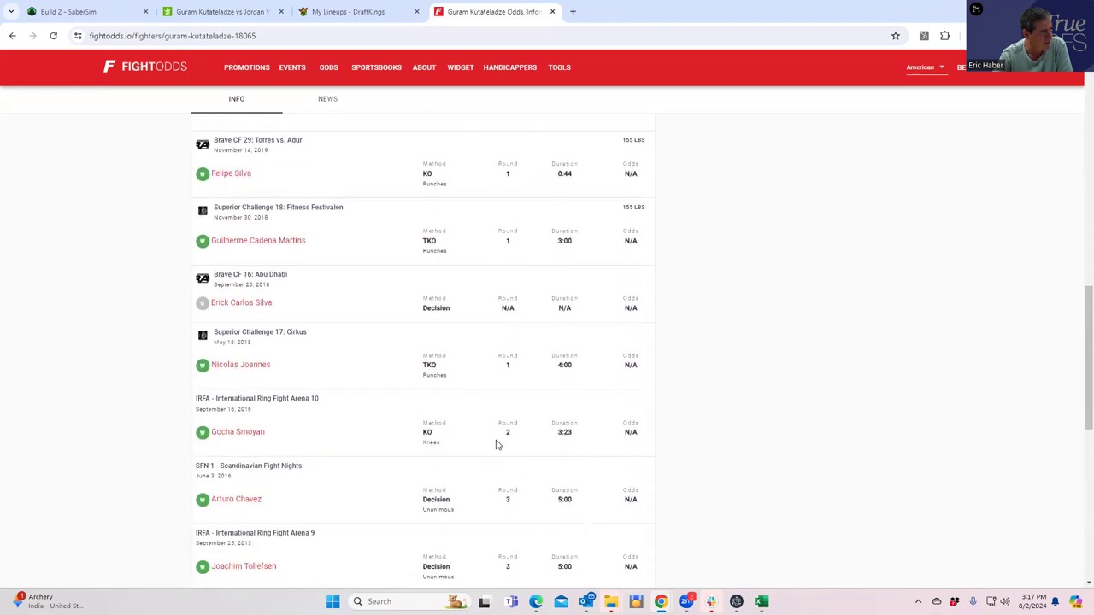
pyautogui.scroll(7, 497, 445)
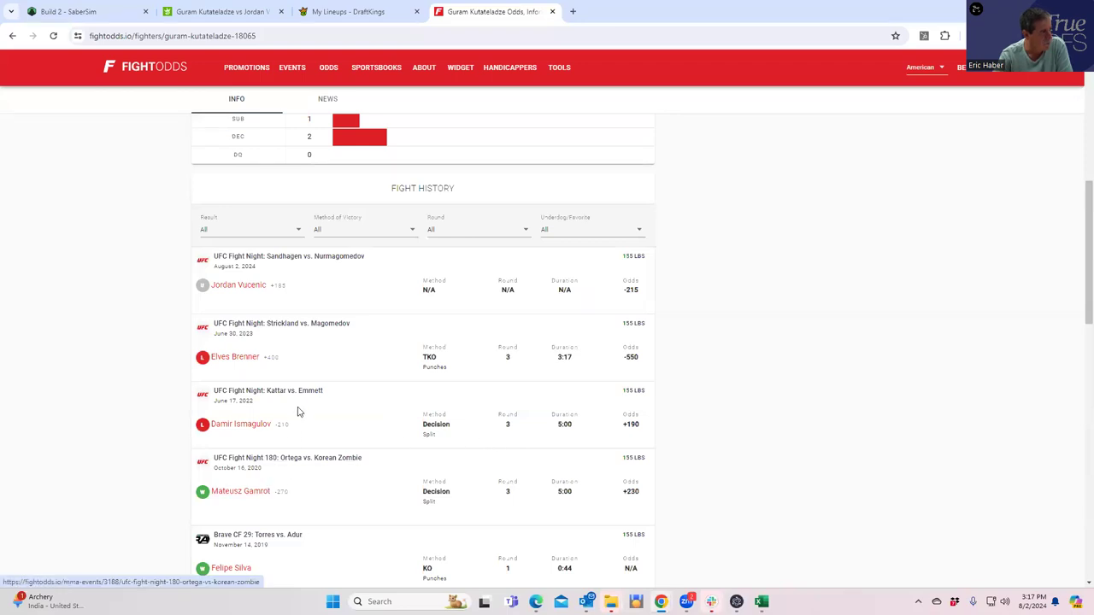
pyautogui.scroll(5, 299, 410)
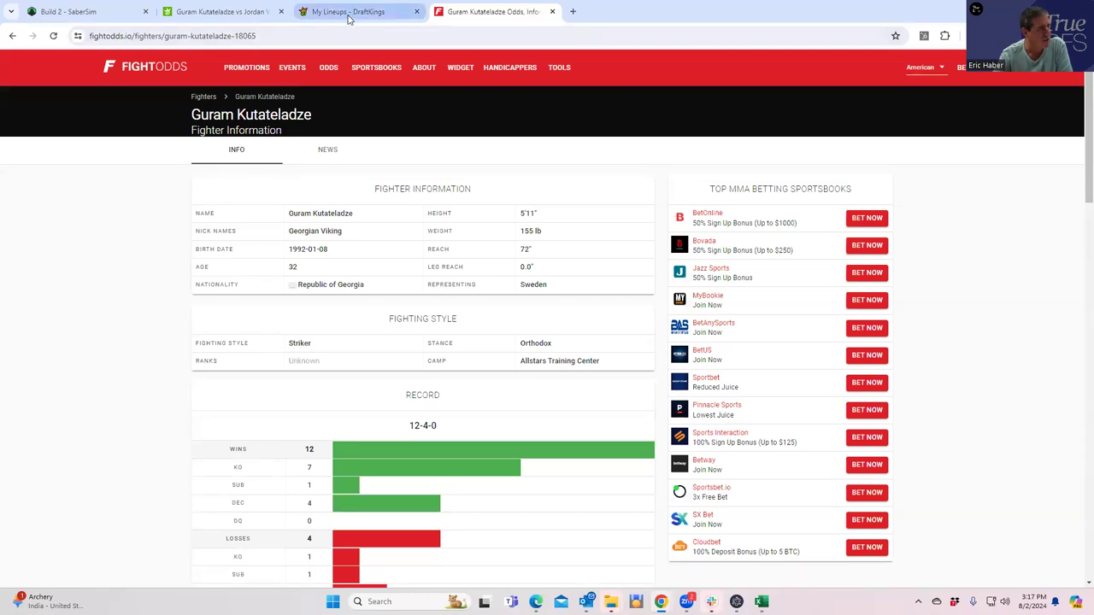
# In DraftKings Sportsbook, add Guram Kutateladze To Win By KO/TKO/DQ to the bet slip with a $275 stake
pyautogui.click(202, 18)
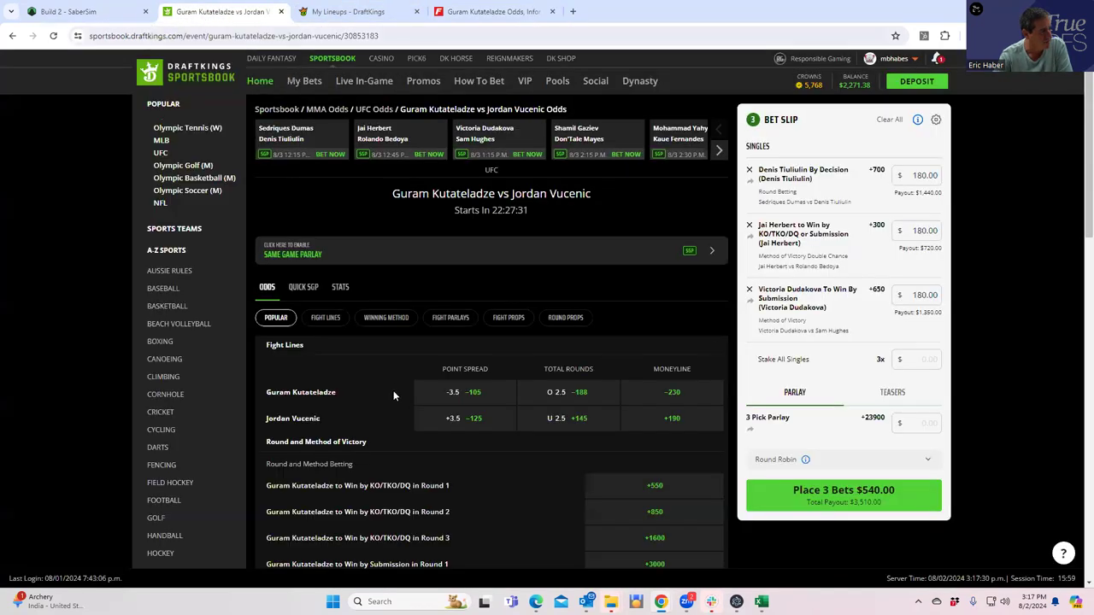
pyautogui.click(383, 325)
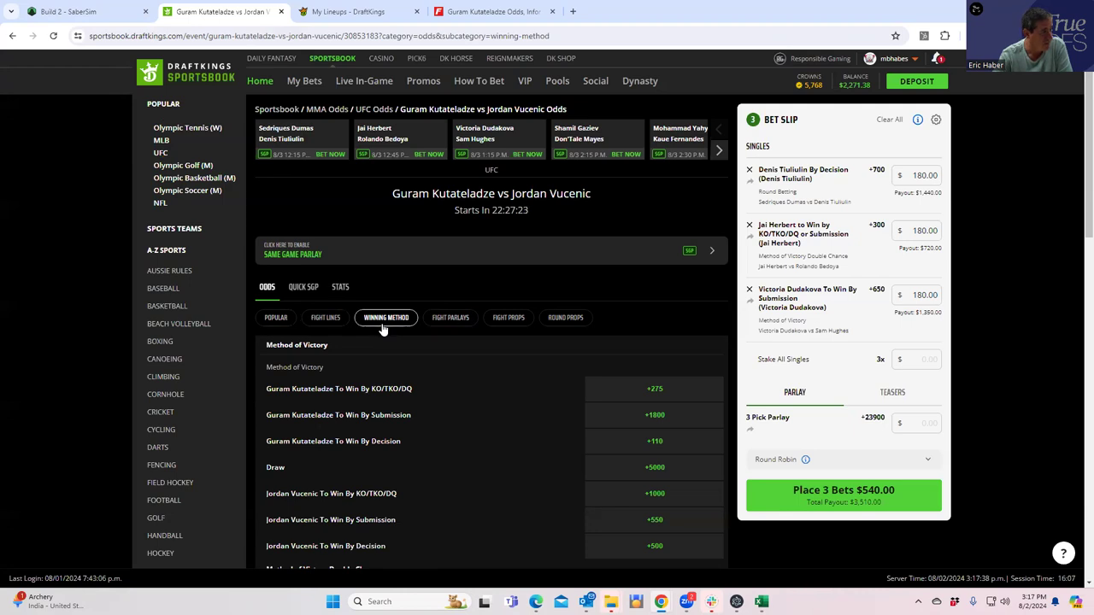
pyautogui.click(648, 388)
pyautogui.click(916, 374)
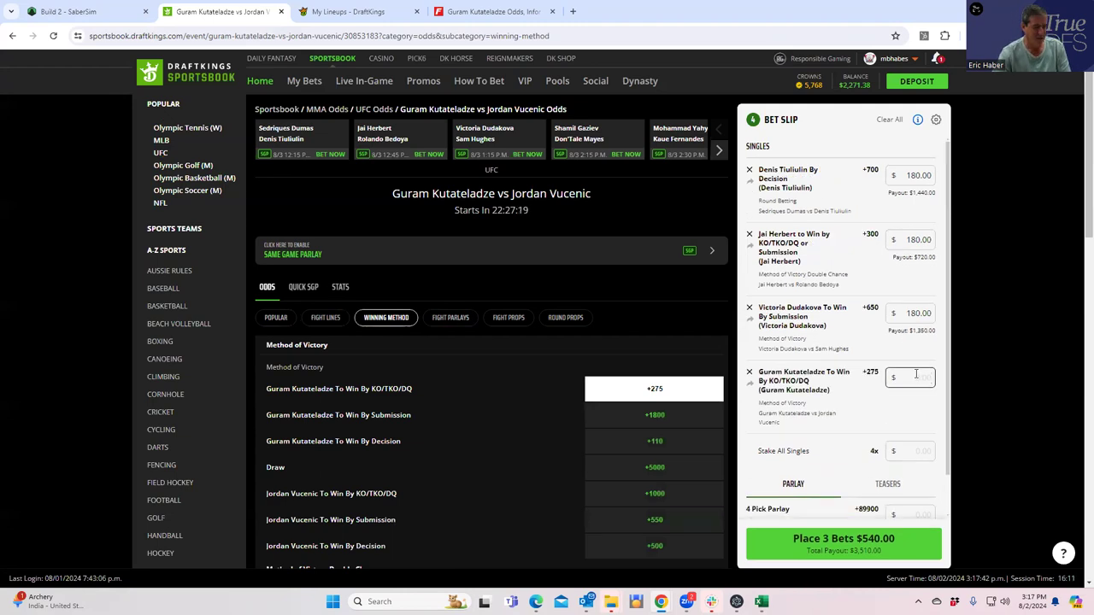
pyautogui.write('275')
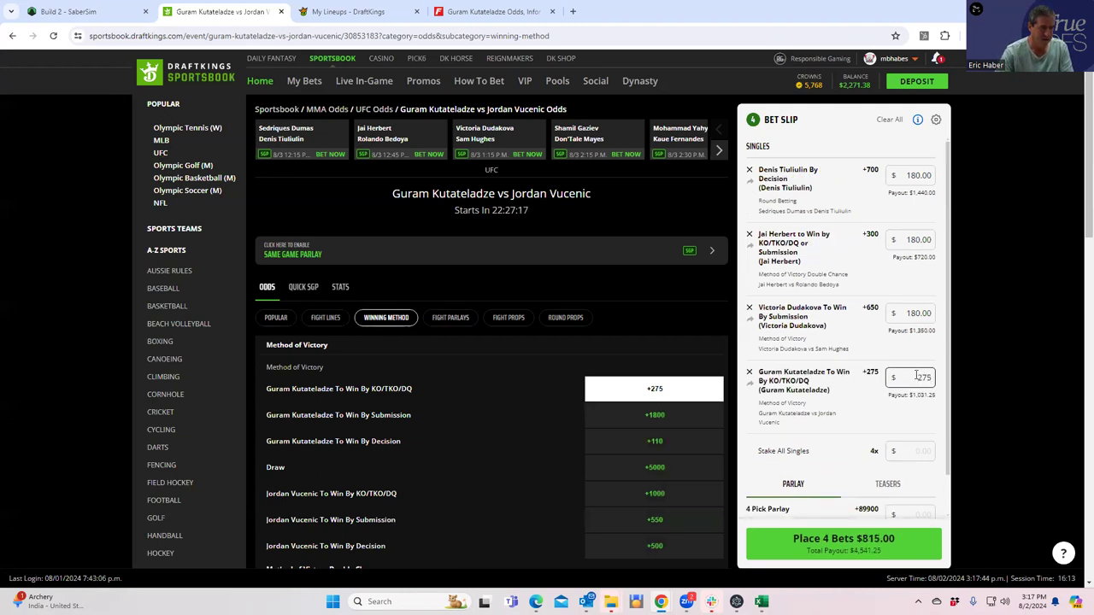
pyautogui.click(861, 418)
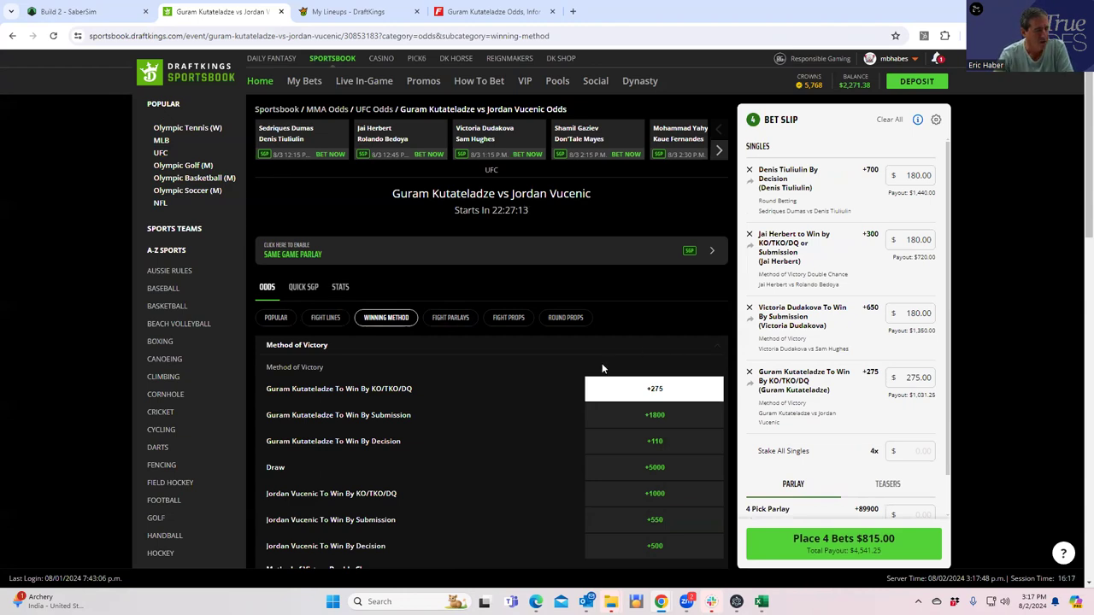
# Open the Shamil Gaziev vs Don'Tale Mayes betting page, and examine Gaziev's record and fight history on FightOdds
pyautogui.click(583, 134)
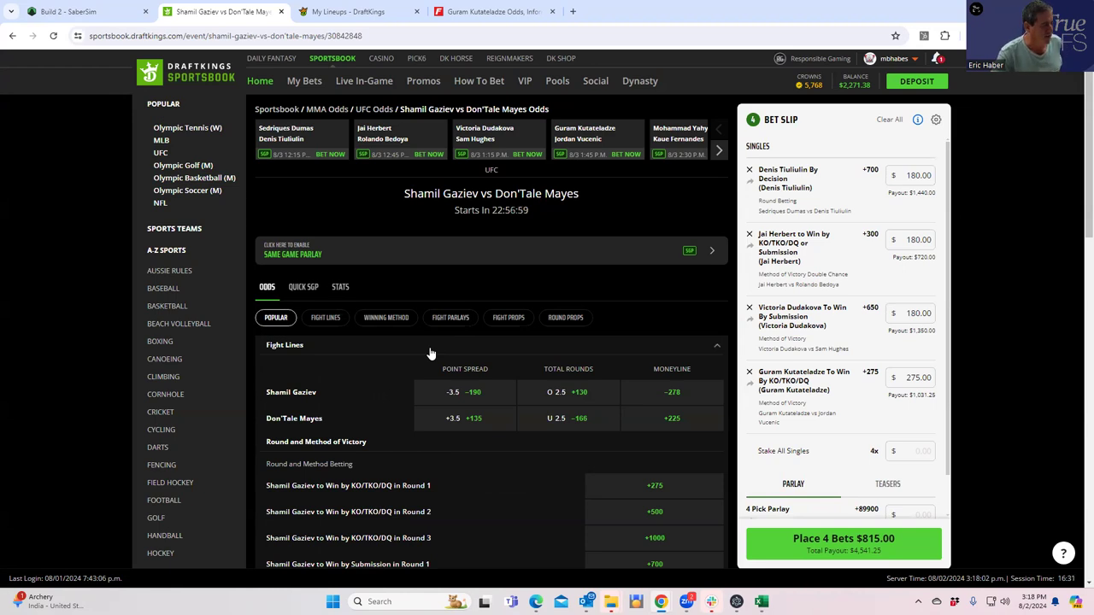
pyautogui.click(481, 13)
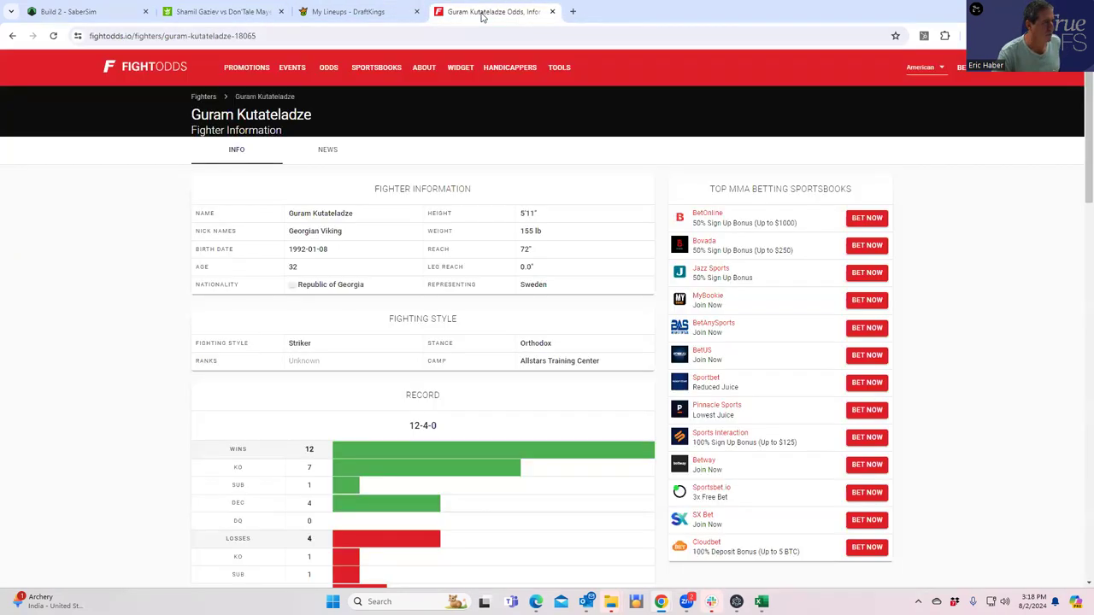
pyautogui.click(12, 36)
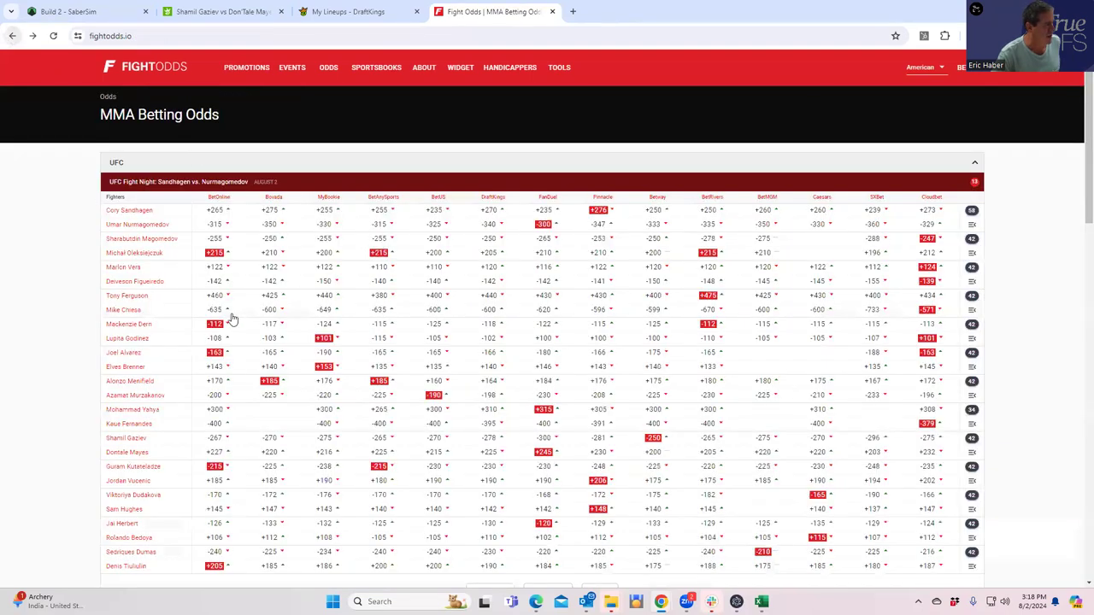
pyautogui.click(135, 439)
pyautogui.scroll(-5, 442, 484)
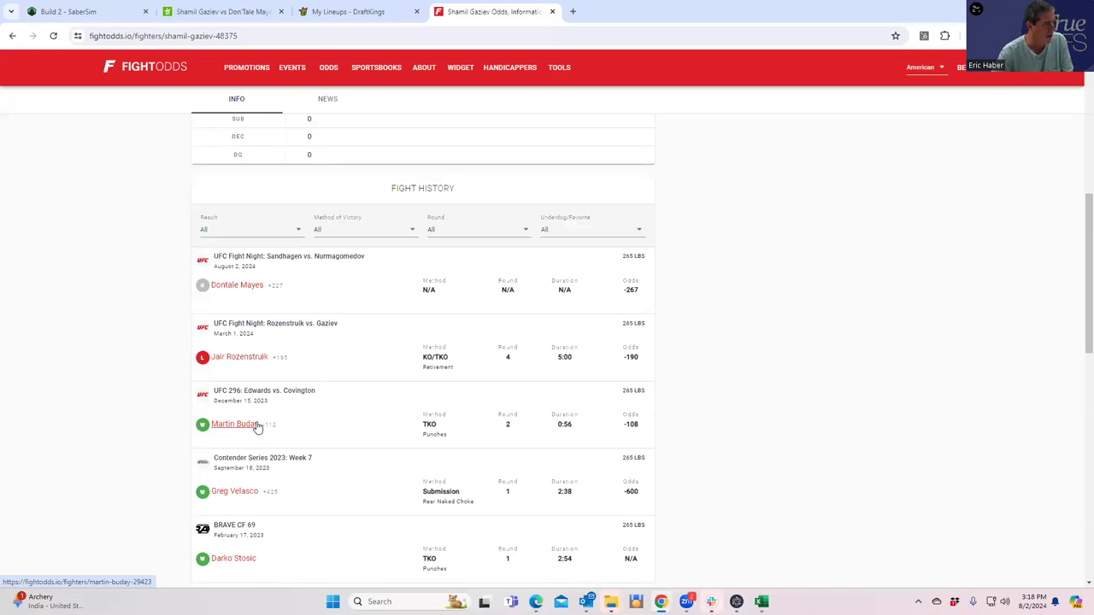
pyautogui.scroll(6, 347, 300)
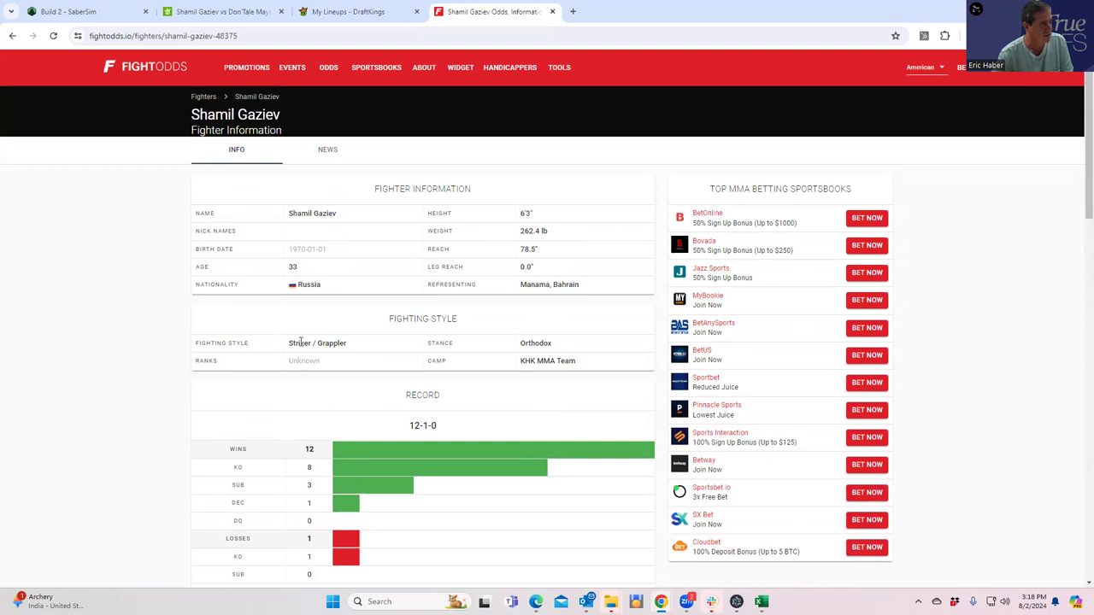
# In DraftKings Sportsbook, add the Don'Tale Mayes moneyline to the bet slip with a $180 stake
pyautogui.click(204, 13)
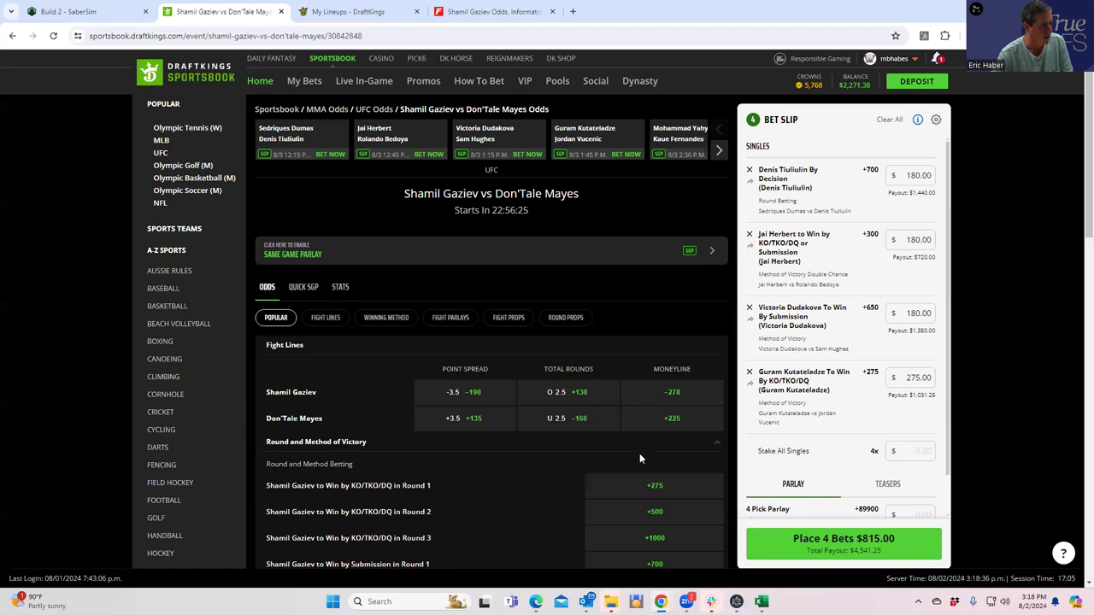
pyautogui.click(666, 418)
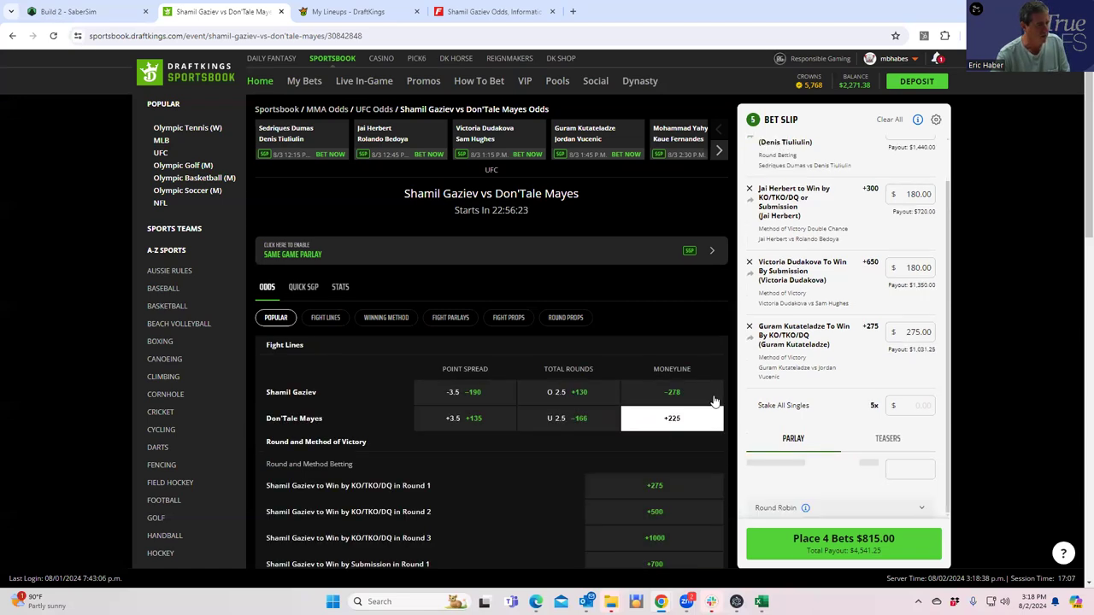
pyautogui.click(910, 362)
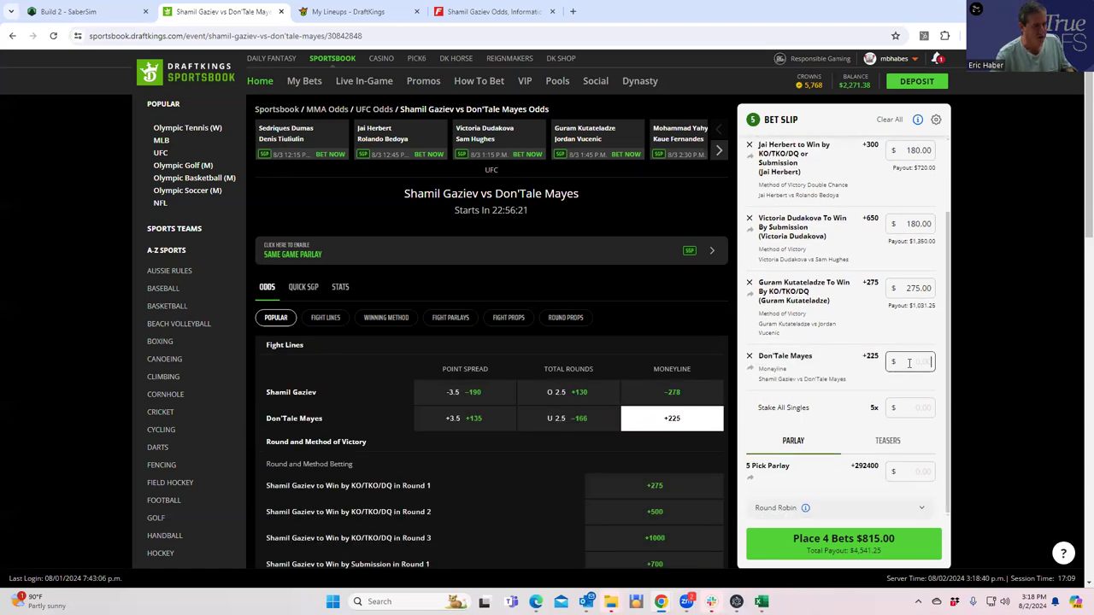
pyautogui.write('180')
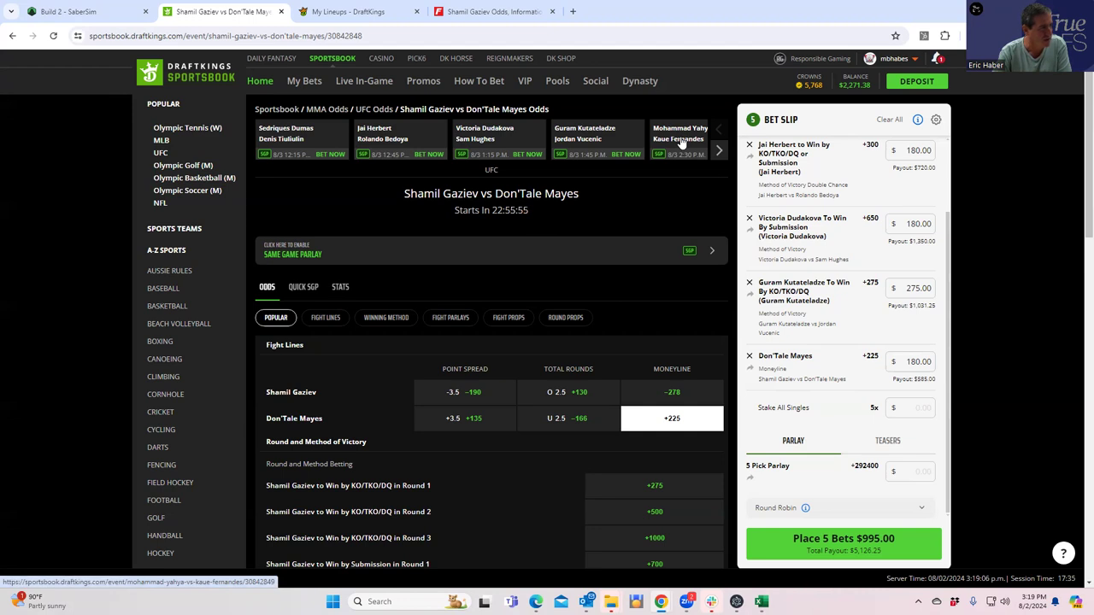
# Switch to FightOdds, recheck Shamil Gaziev's record, and examine Kaue Fernandes's record and fight history
pyautogui.click(489, 12)
pyautogui.scroll(-2, 400, 335)
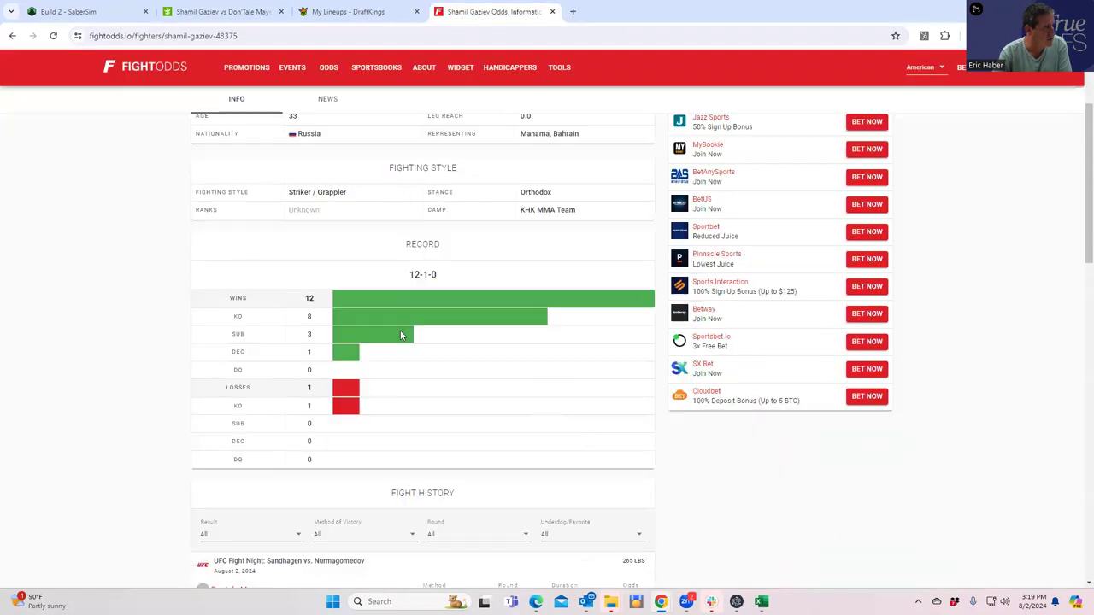
pyautogui.scroll(-2, 401, 335)
pyautogui.scroll(5, 398, 324)
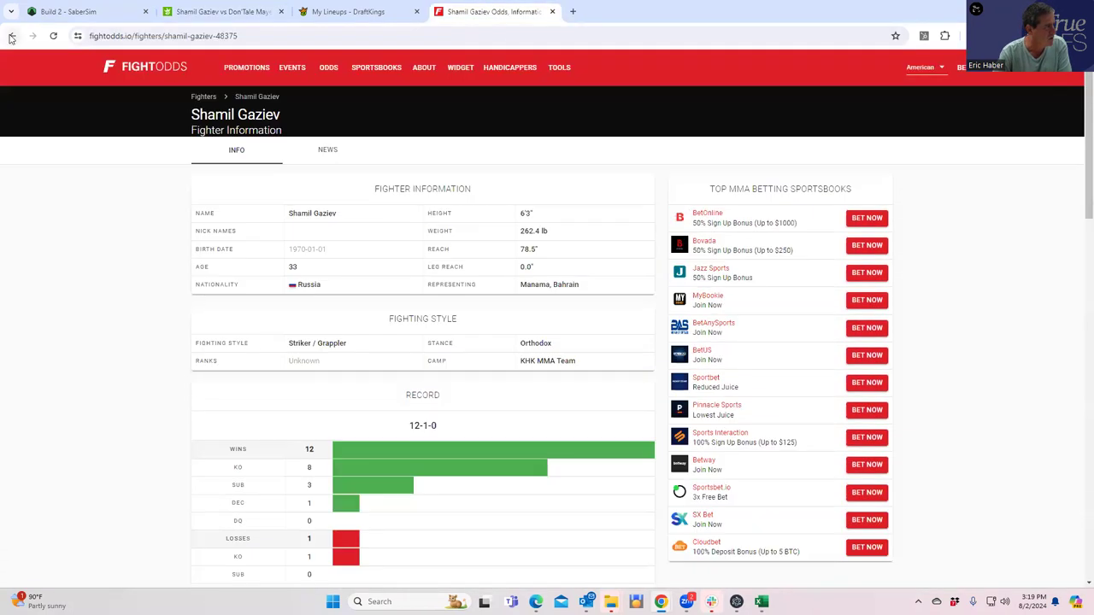
pyautogui.click(11, 38)
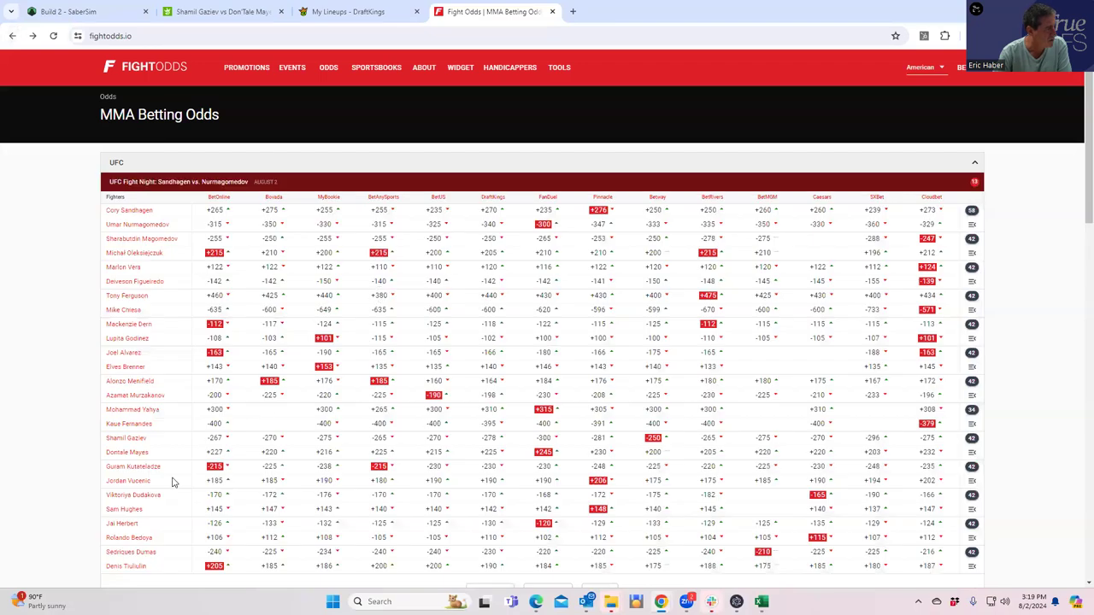
pyautogui.click(130, 424)
pyautogui.scroll(-3, 492, 510)
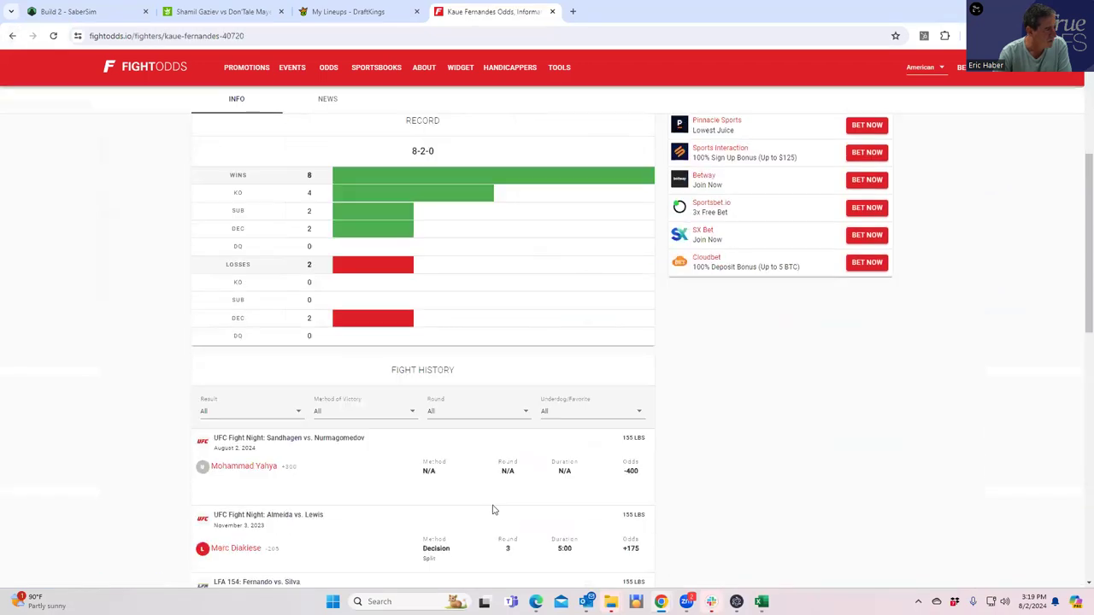
pyautogui.scroll(-2, 492, 510)
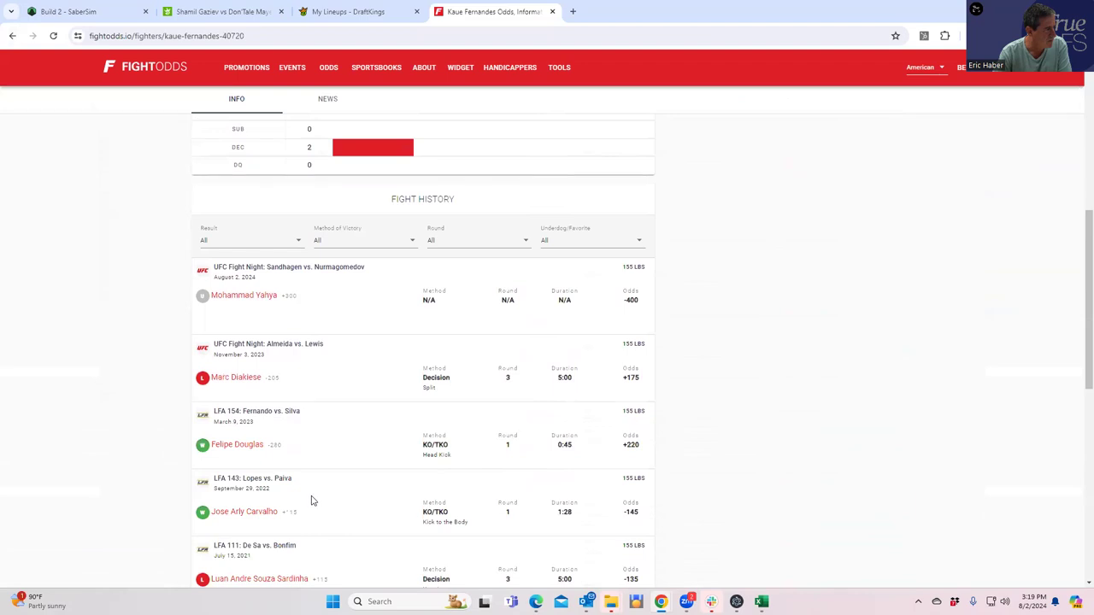
pyautogui.scroll(-1, 312, 501)
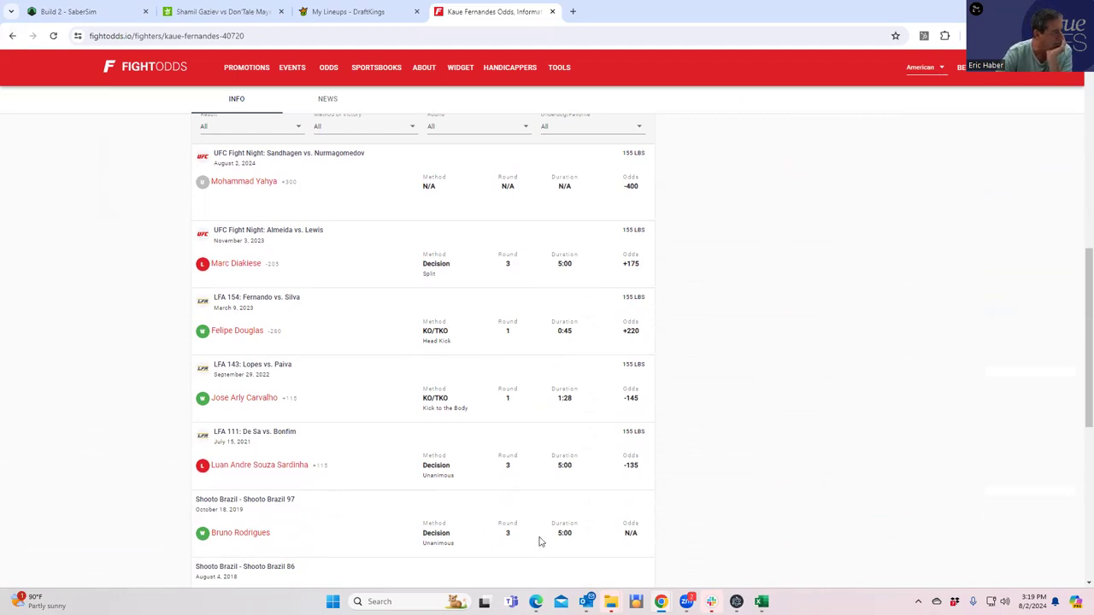
# Review Kaue Fernandes's older fights and his win and loss breakdown on FightOdds
pyautogui.scroll(-1, 592, 540)
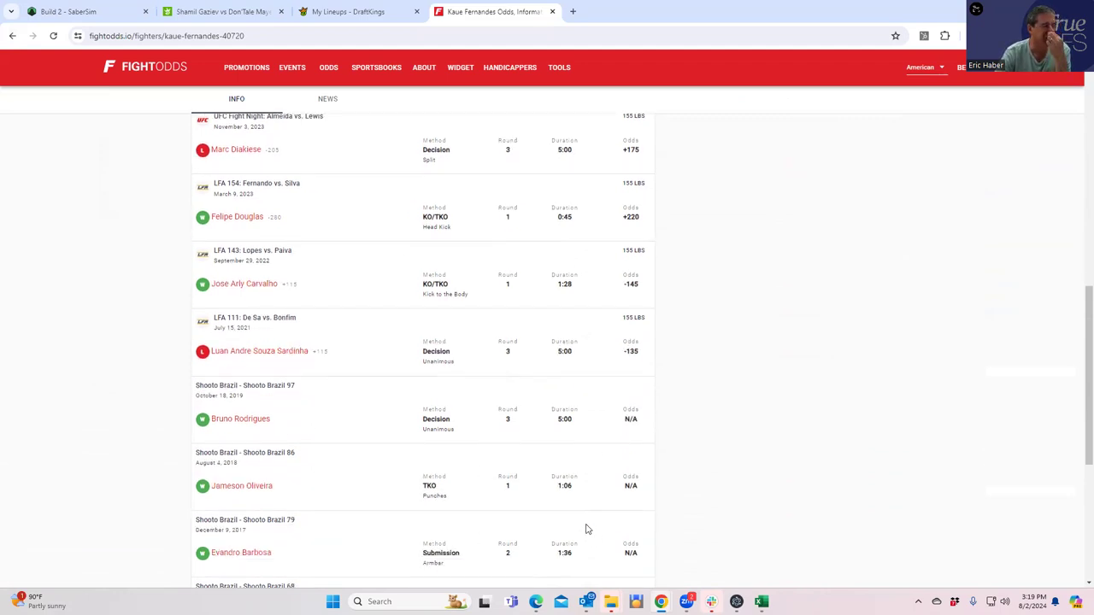
pyautogui.scroll(-1, 590, 533)
pyautogui.scroll(5, 590, 522)
pyautogui.scroll(6, 590, 517)
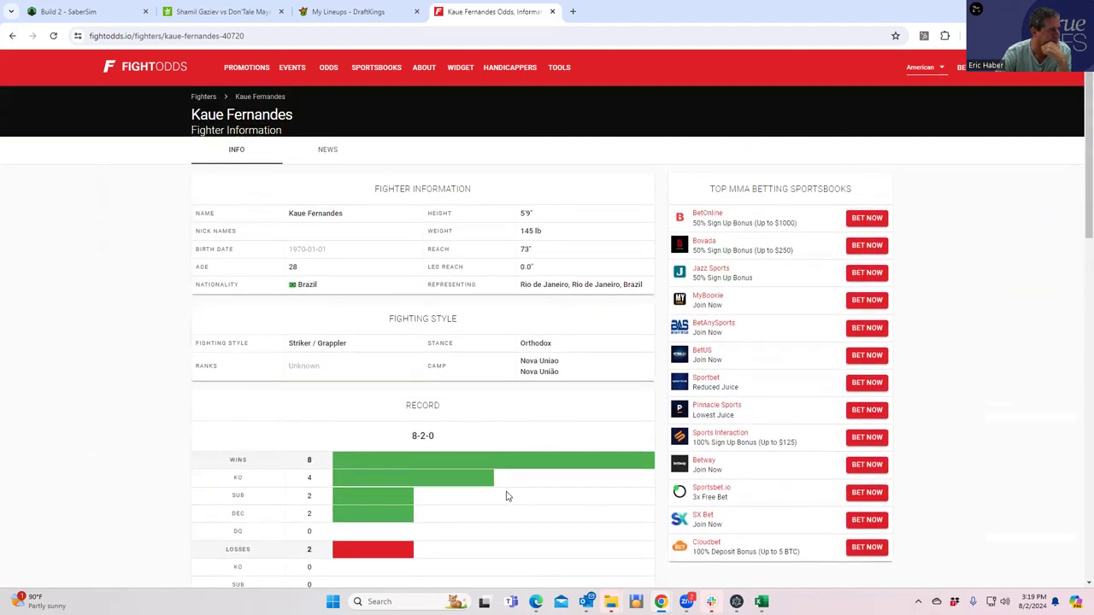
pyautogui.click(12, 38)
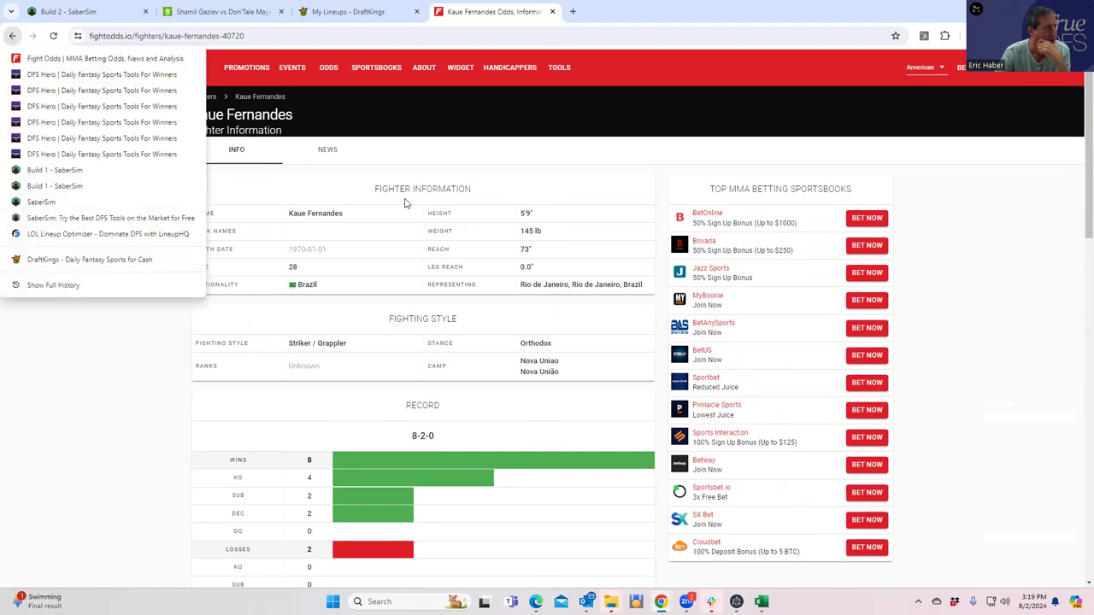
# In DraftKings Sportsbook, open the Mohammad Yahya vs Kaue Fernandes winning-method bets and add Kaue Fernandes To Win By Decision with a $180 stake
pyautogui.click(182, 14)
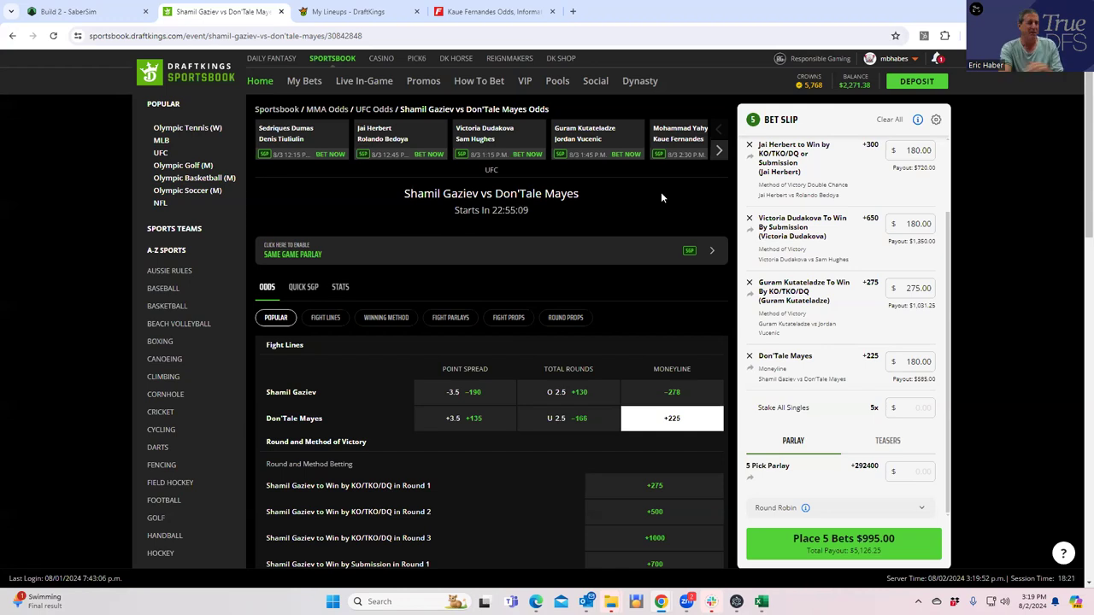
pyautogui.click(658, 151)
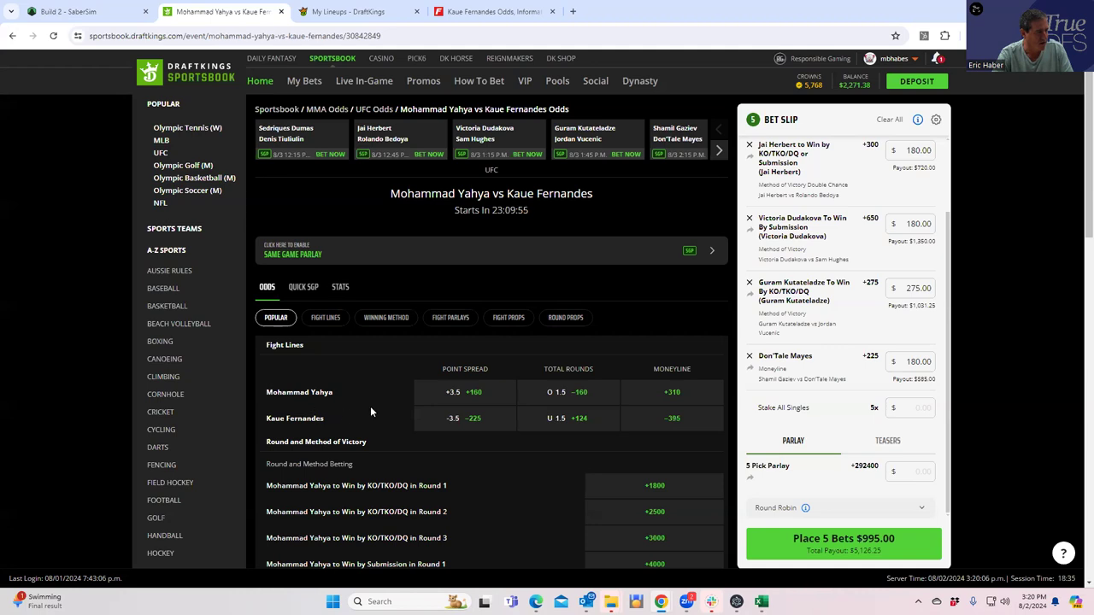
pyautogui.click(389, 319)
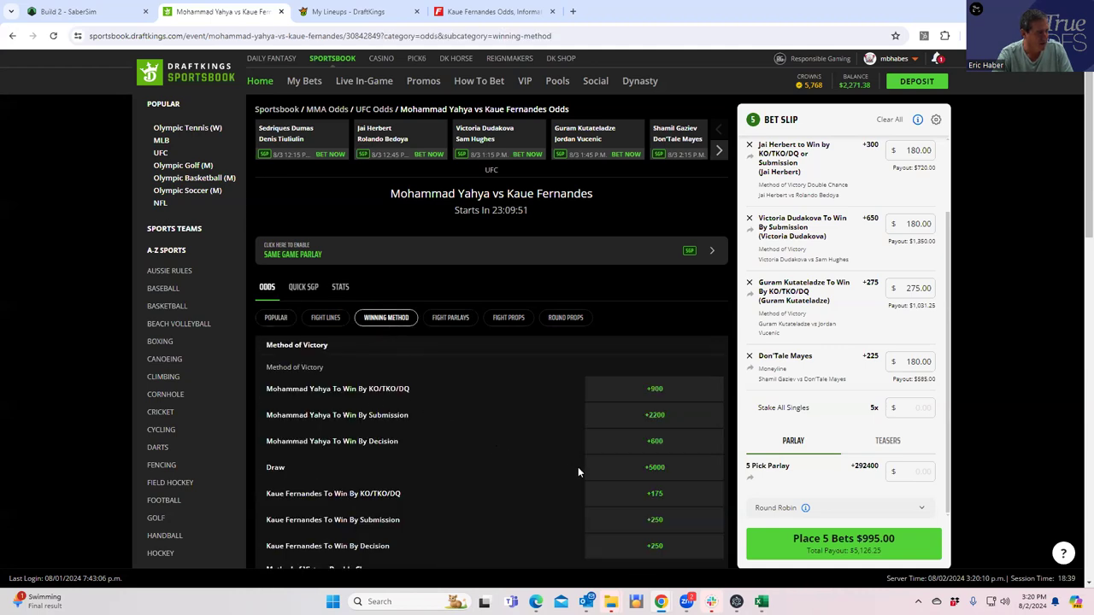
pyautogui.scroll(-2, 578, 470)
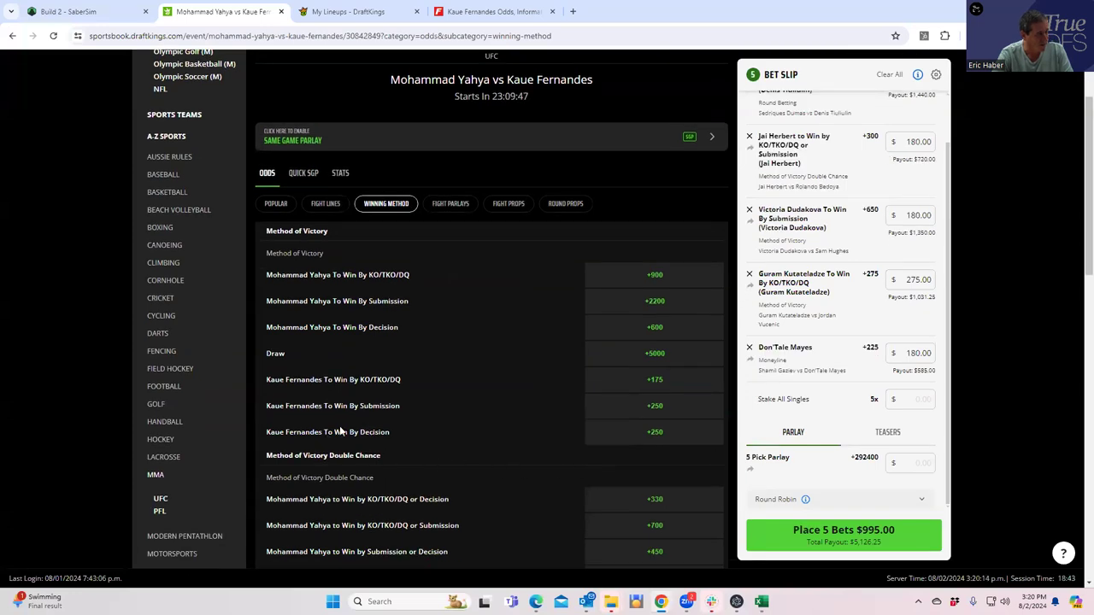
pyautogui.click(650, 433)
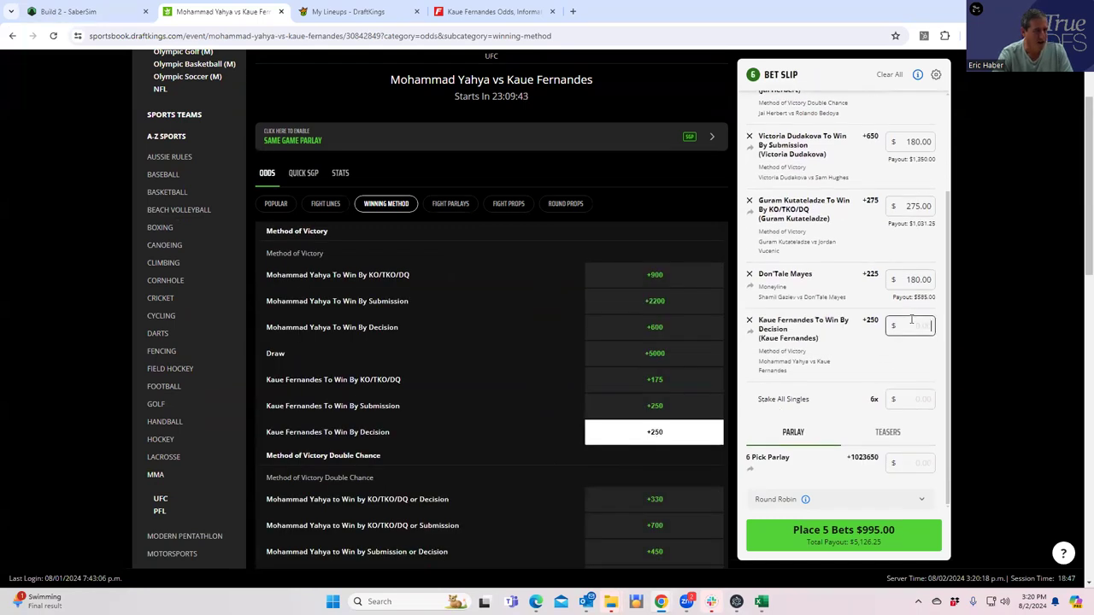
pyautogui.write('180')
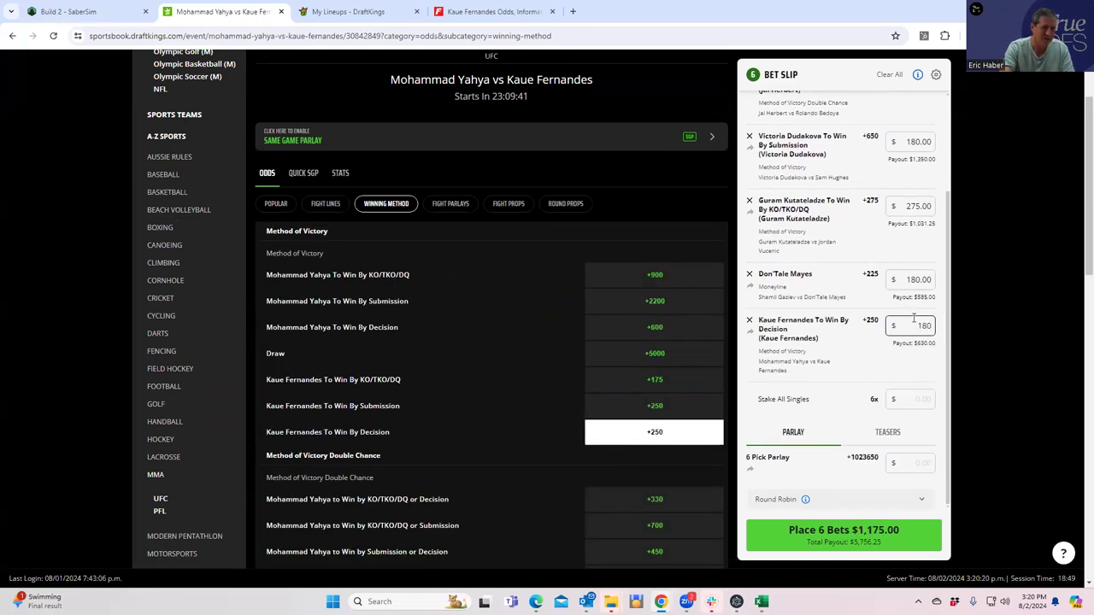
pyautogui.click(915, 373)
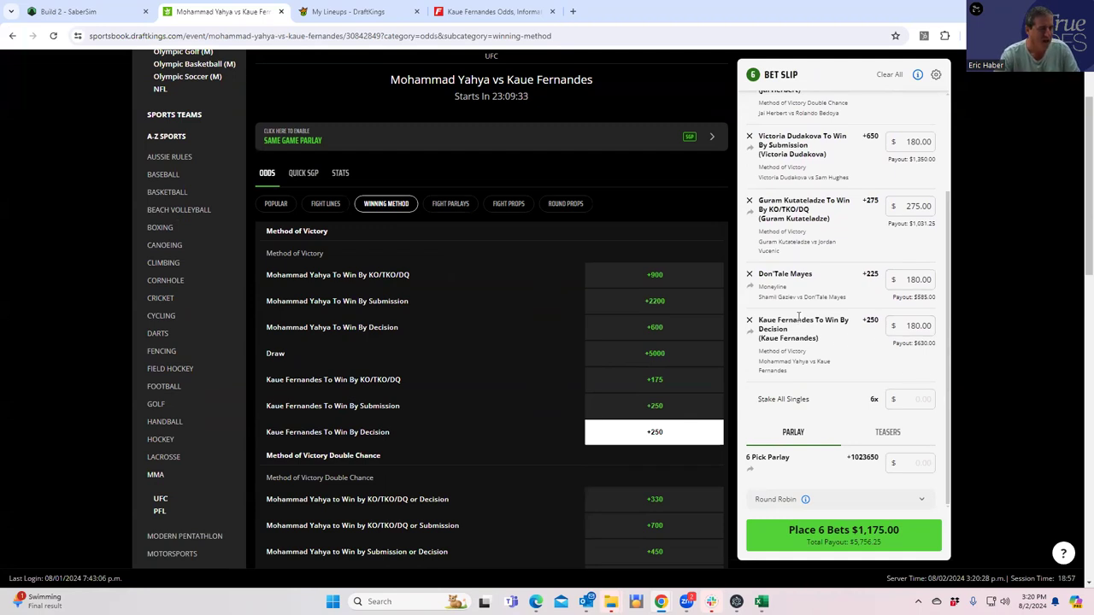
pyautogui.scroll(2, 773, 342)
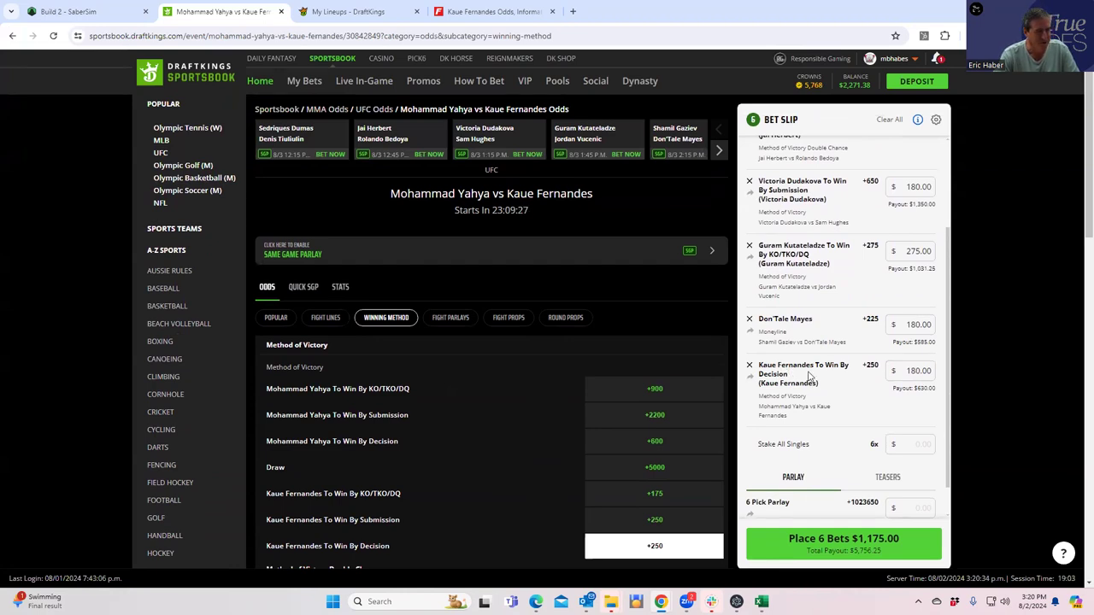
# Switch to FightOdds, open Alonzo Menifield's fighter page, and examine his record and fight history
pyautogui.click(718, 151)
pyautogui.click(720, 151)
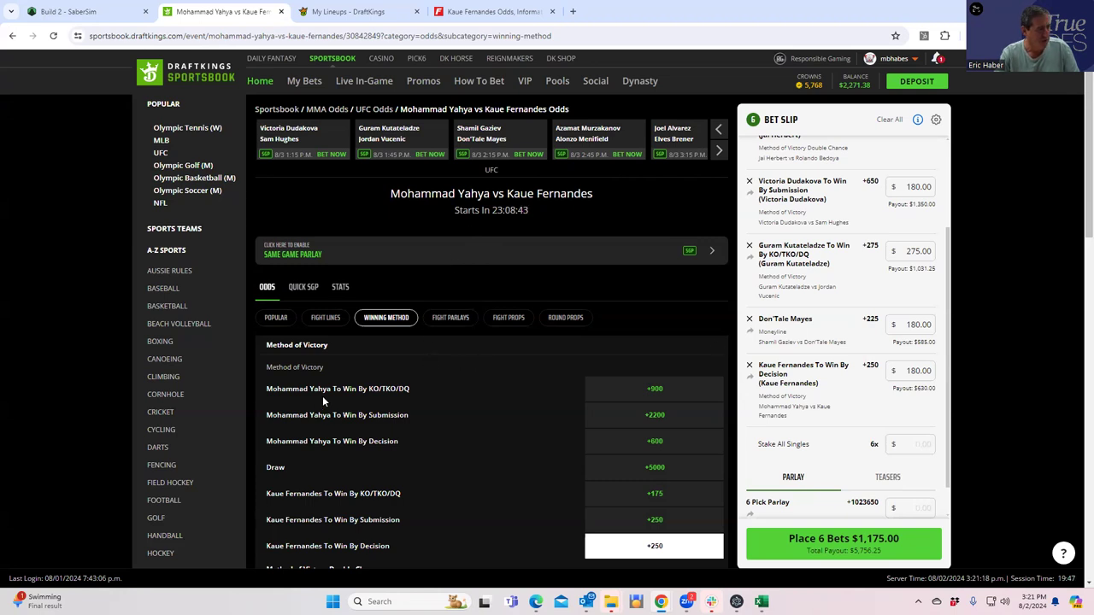
pyautogui.click(450, 13)
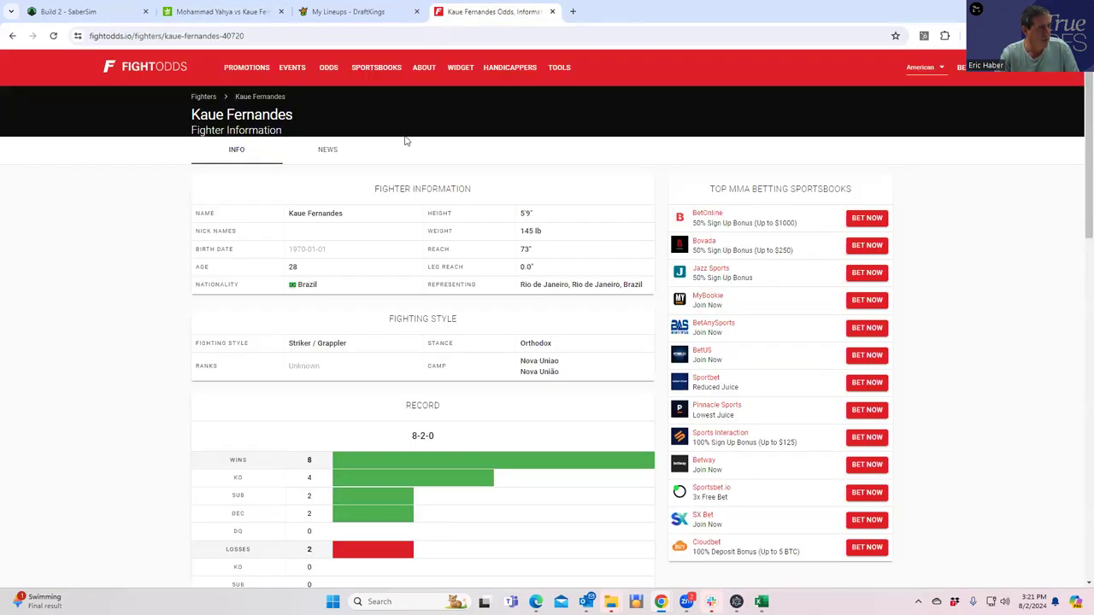
pyautogui.click(12, 36)
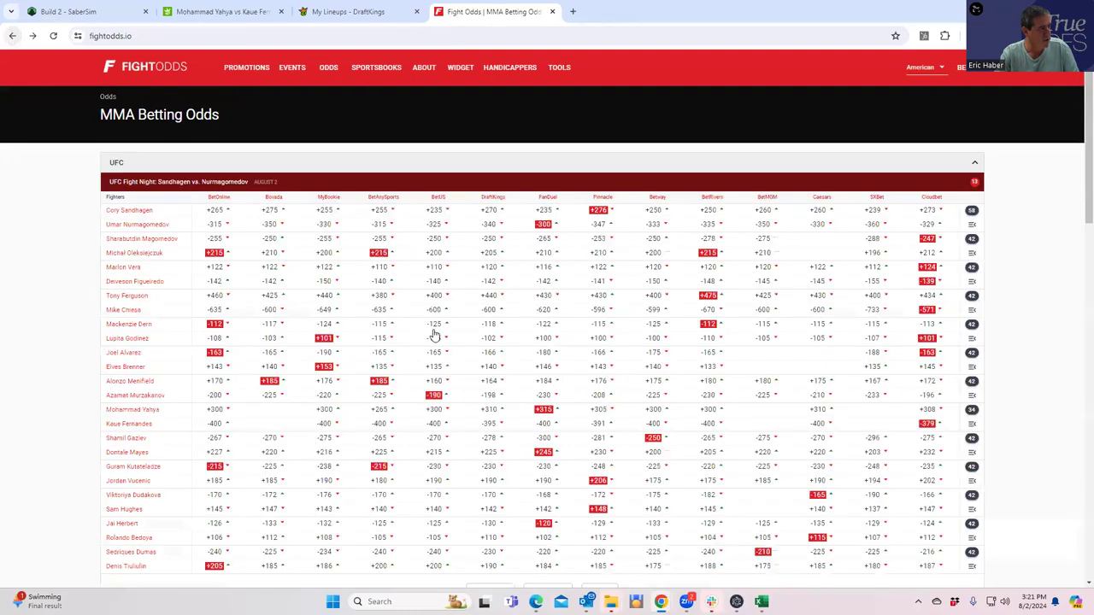
pyautogui.click(128, 381)
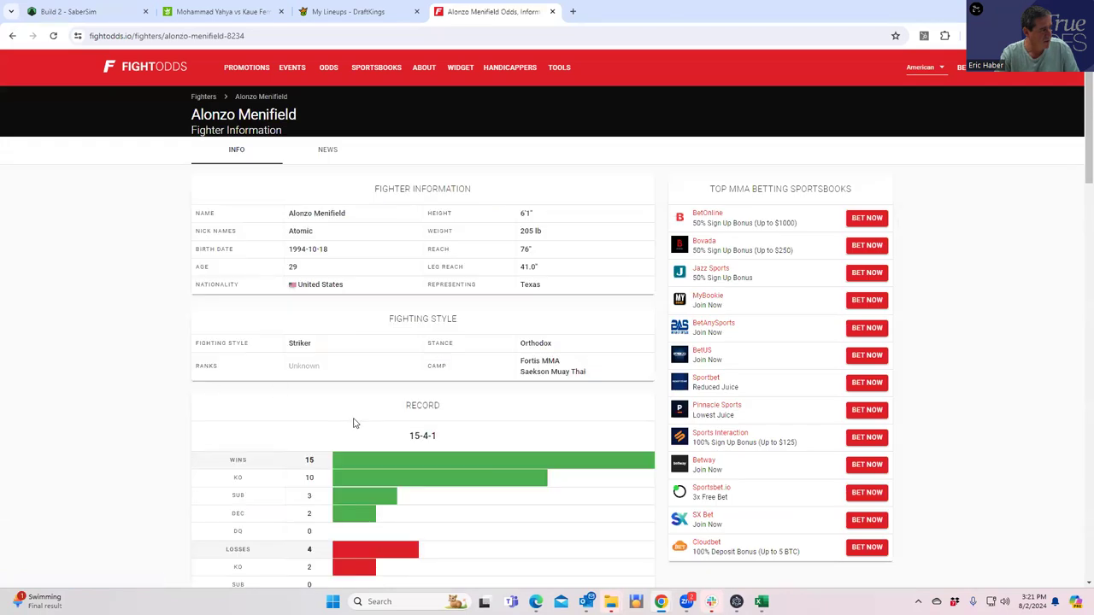
pyautogui.scroll(-6, 355, 423)
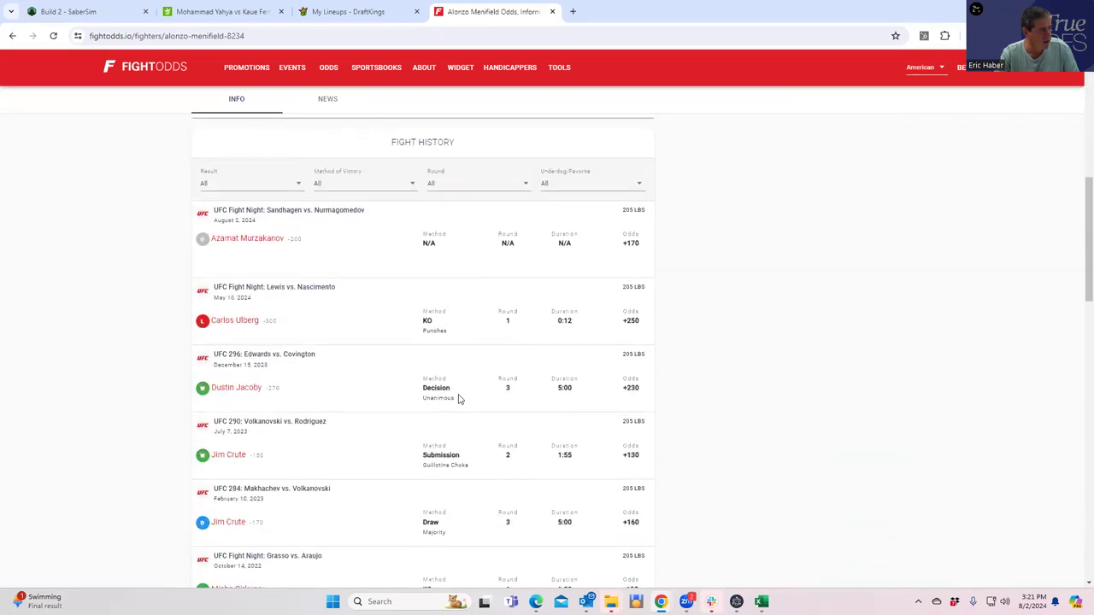
pyautogui.scroll(-2, 454, 415)
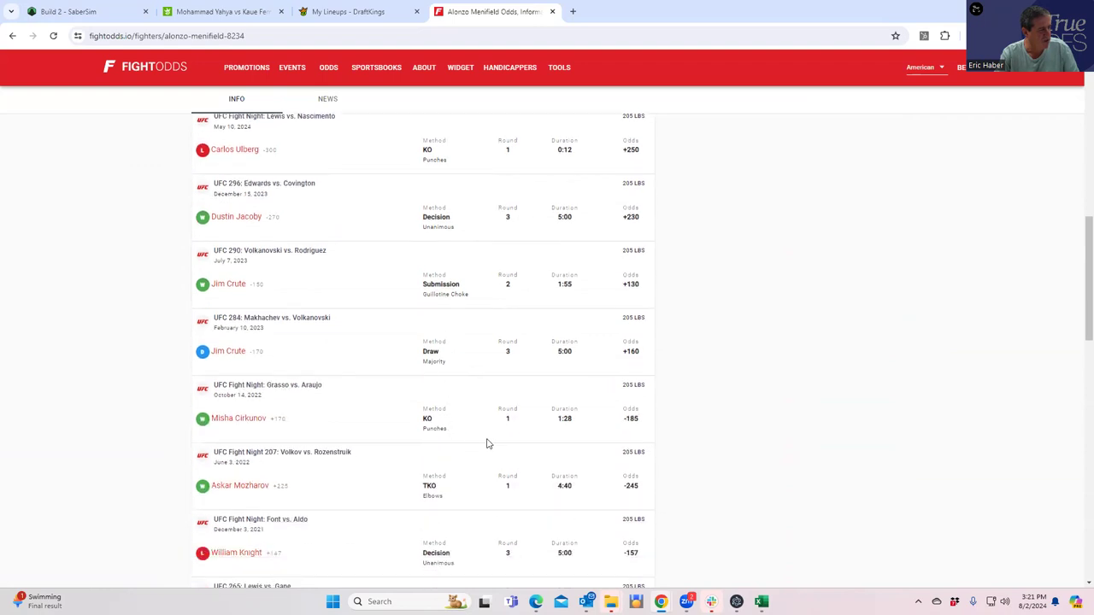
pyautogui.scroll(-2, 474, 470)
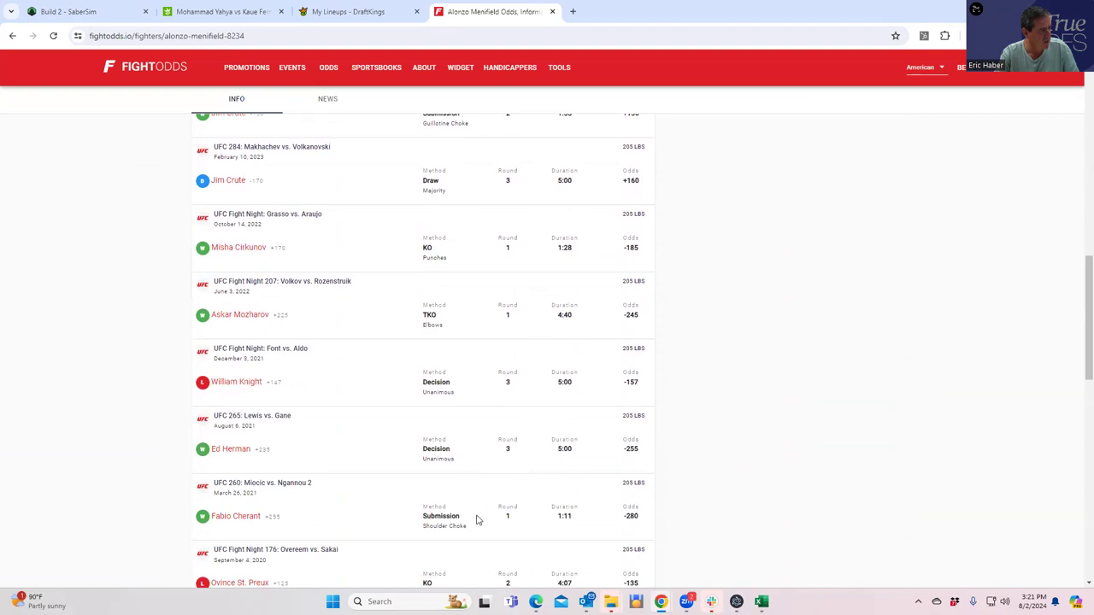
pyautogui.scroll(-2, 478, 520)
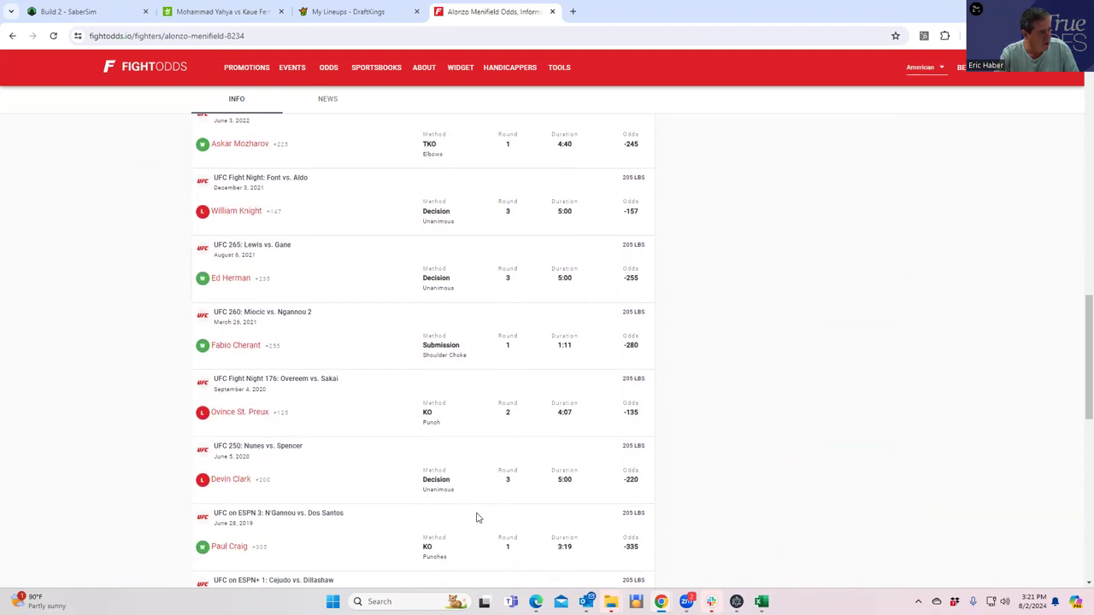
pyautogui.scroll(7, 477, 518)
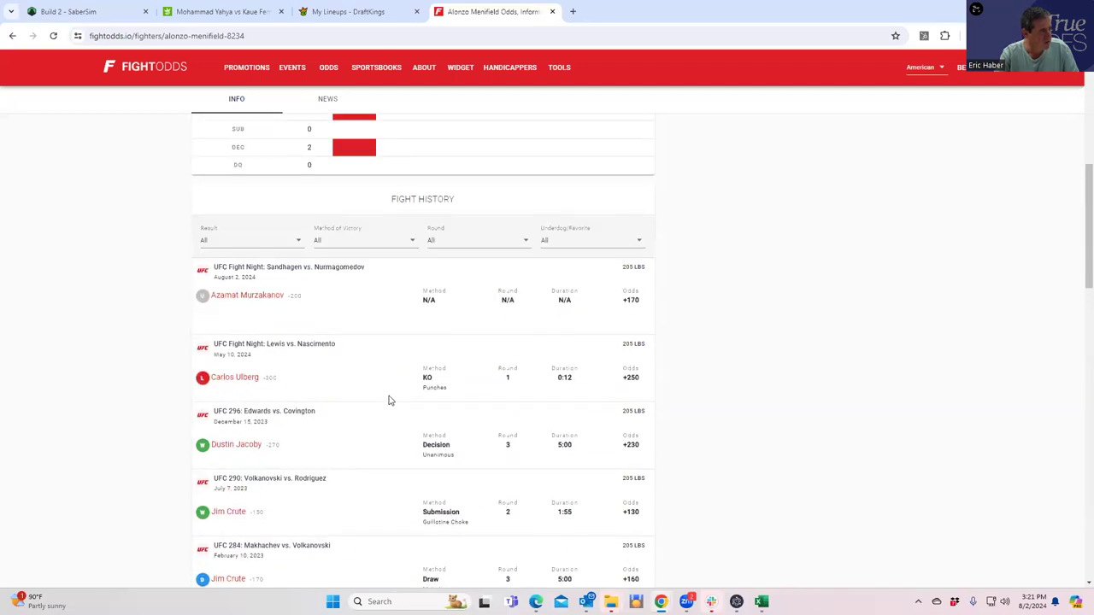
# Open the fighter page of Menifield's upcoming opponent, Azamat Murzakanov, and examine his record and fight history
pyautogui.click(252, 297)
pyautogui.scroll(-3, 421, 429)
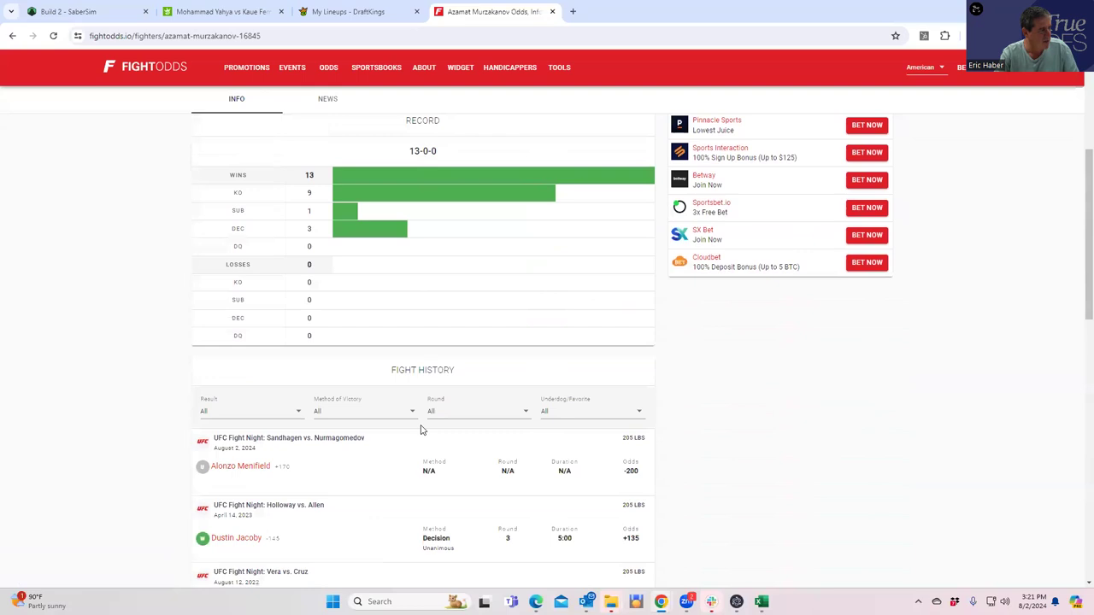
pyautogui.scroll(-2, 421, 429)
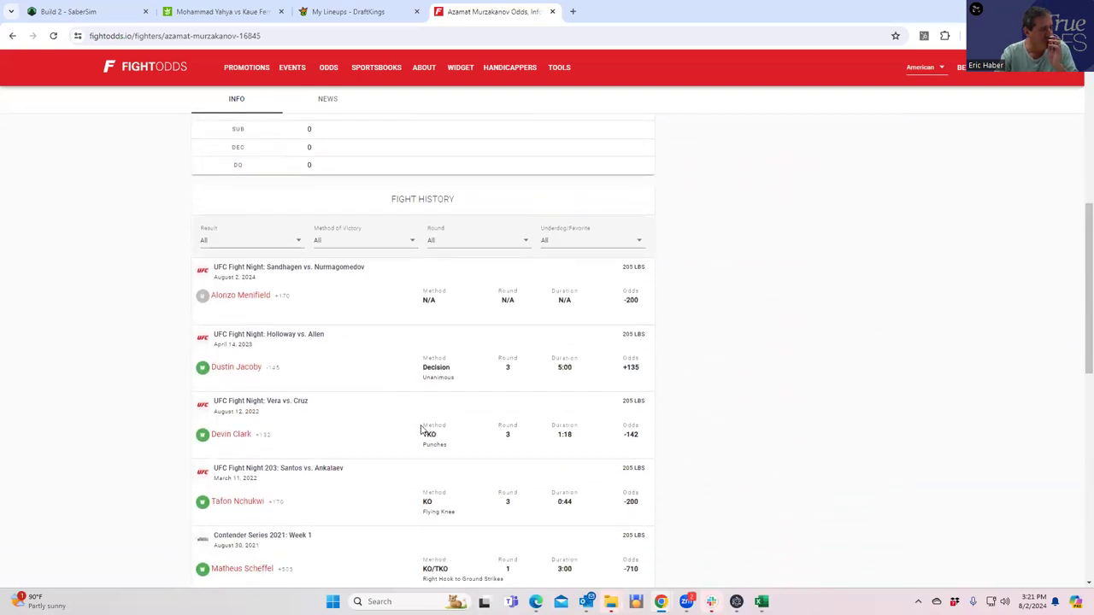
pyautogui.scroll(-2, 465, 445)
pyautogui.scroll(-4, 465, 444)
pyautogui.scroll(-3, 464, 444)
pyautogui.scroll(10, 464, 444)
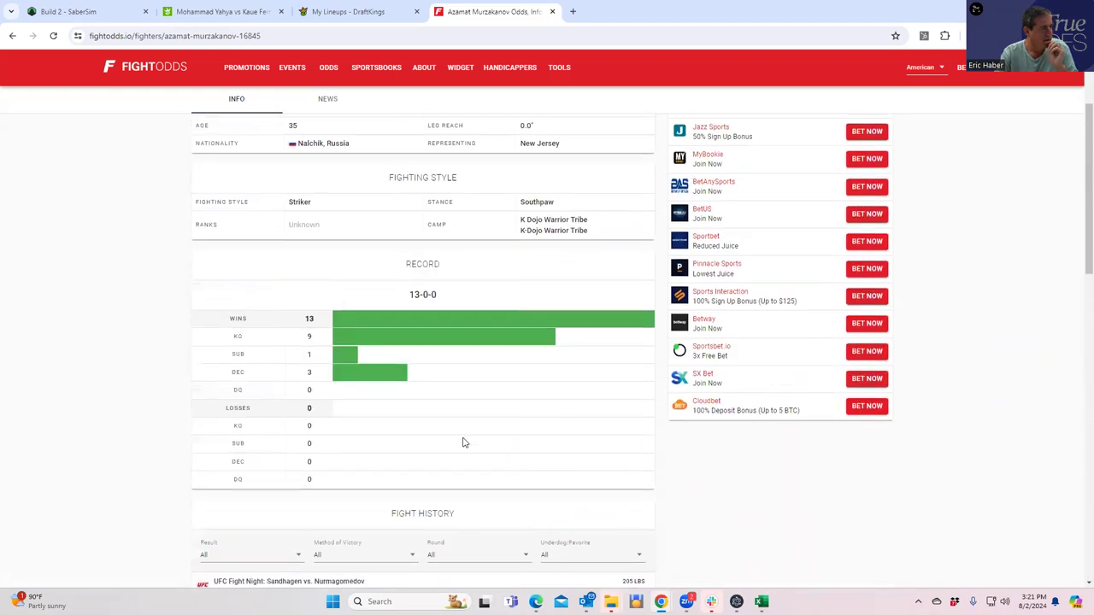
pyautogui.scroll(2, 464, 443)
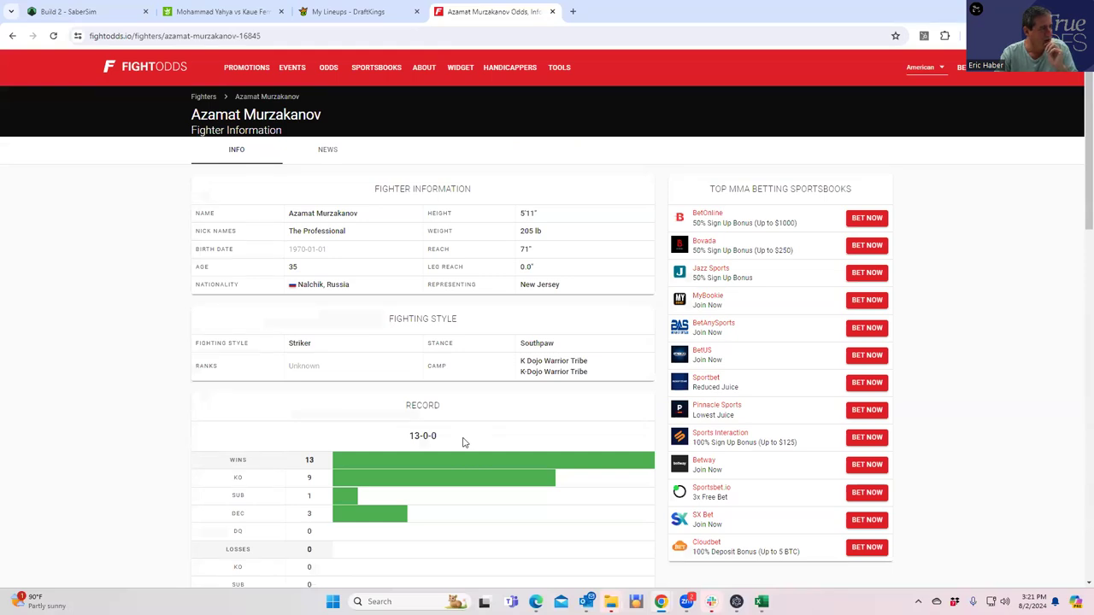
# In DraftKings Sportsbook, open the Azamat Murzakanov vs Alonzo Menifield betting page
pyautogui.click(218, 13)
pyautogui.scroll(-2, 422, 453)
pyautogui.scroll(2, 421, 375)
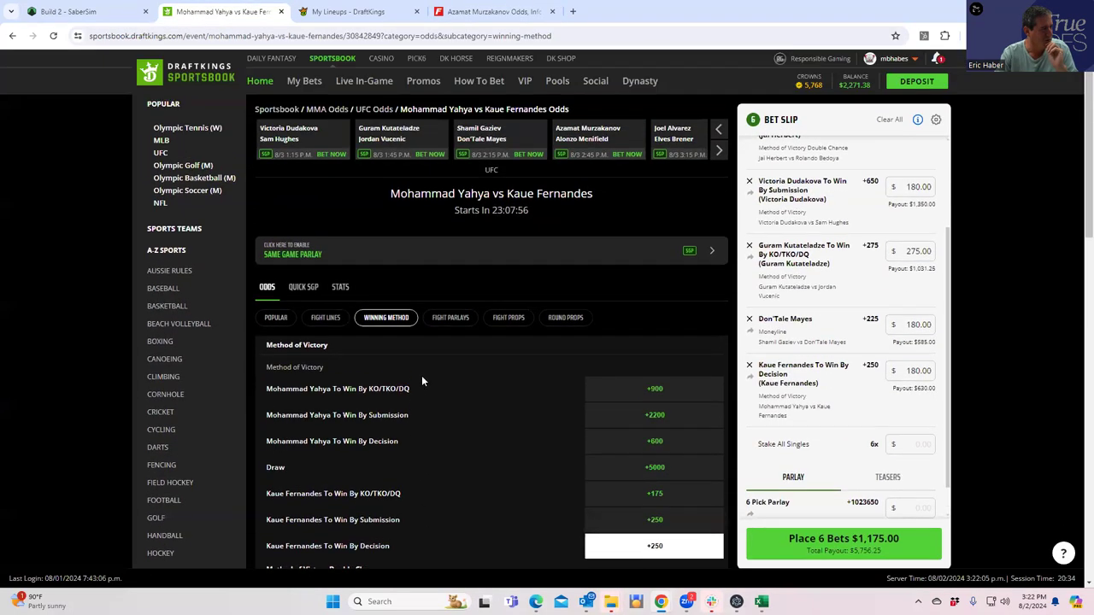
pyautogui.click(557, 136)
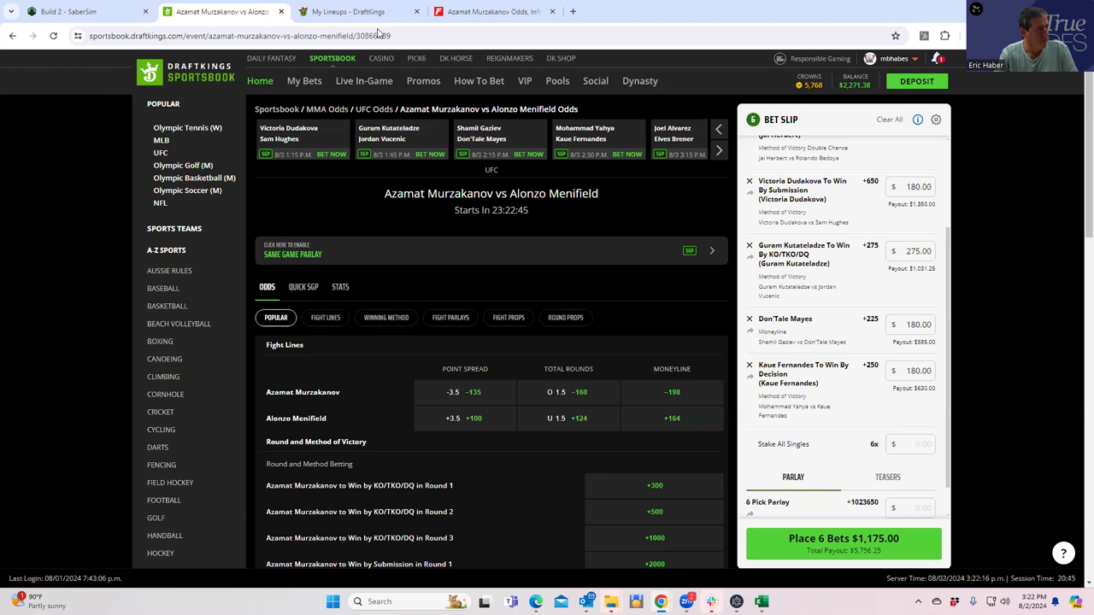
# Switch to FightOdds and recheck Azamat Murzakanov's record and recent fights
pyautogui.click(474, 12)
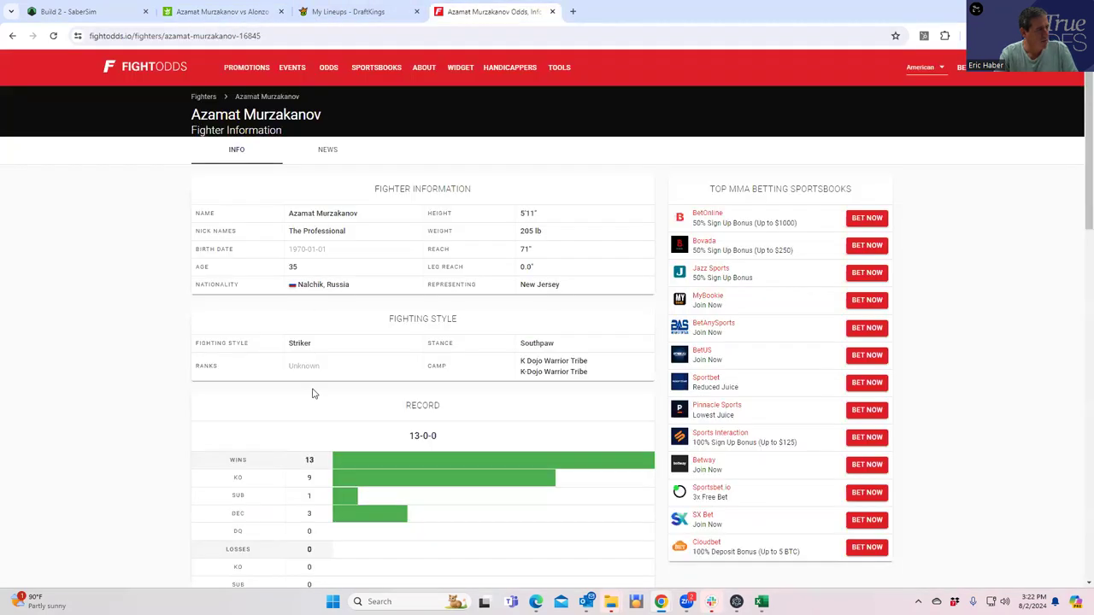
pyautogui.scroll(-5, 312, 389)
pyautogui.scroll(-1, 408, 379)
pyautogui.scroll(4, 408, 379)
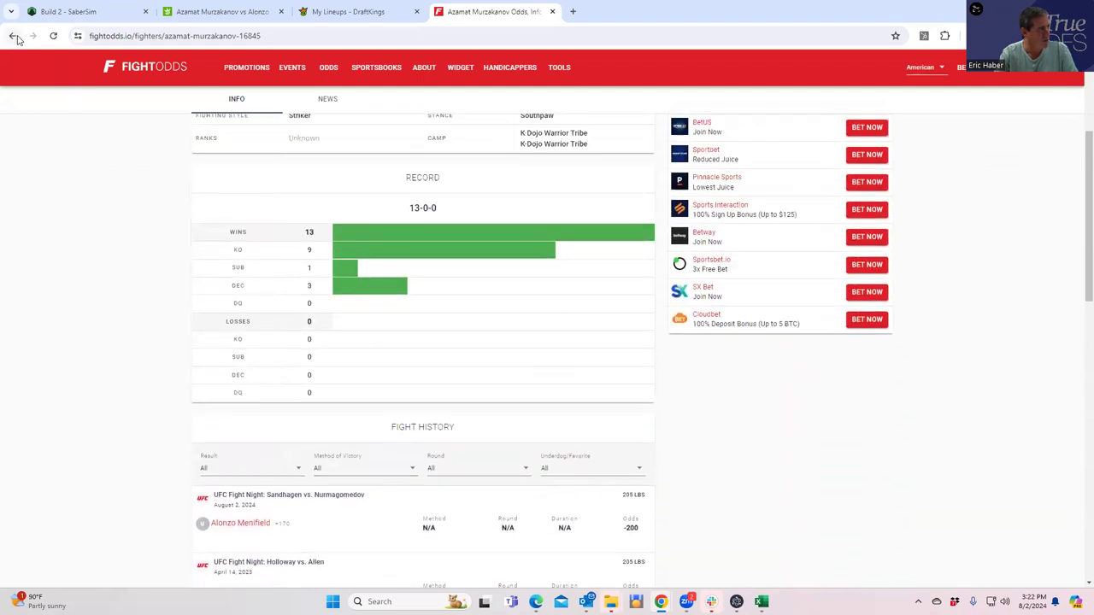
# Return to Alonzo Menifield's fighter page and review the methods and rounds of his past fights
pyautogui.click(12, 36)
pyautogui.scroll(-1, 419, 368)
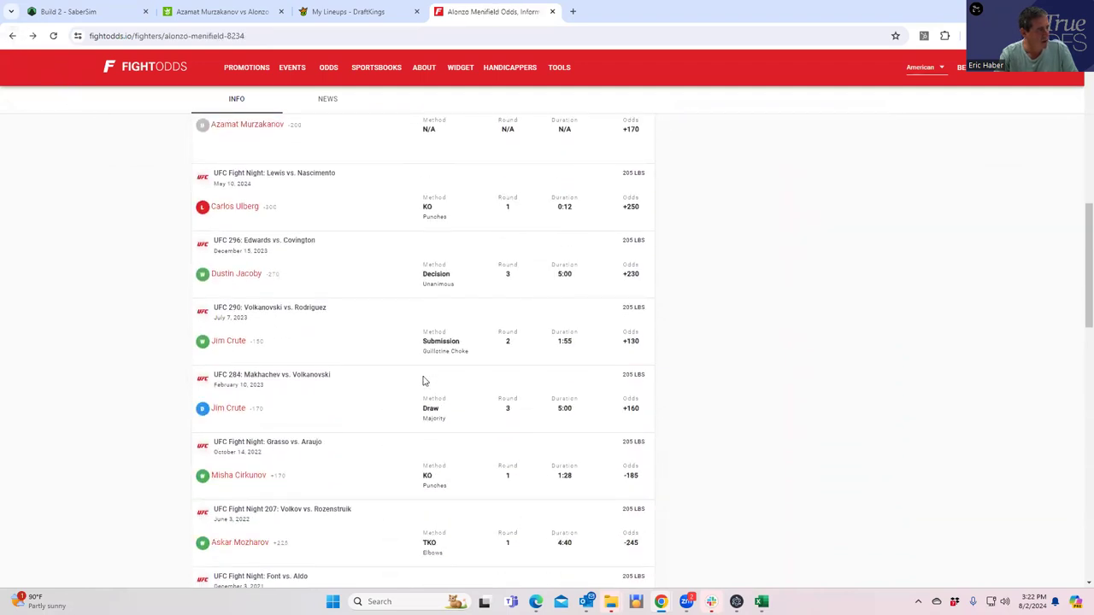
pyautogui.scroll(-2, 450, 371)
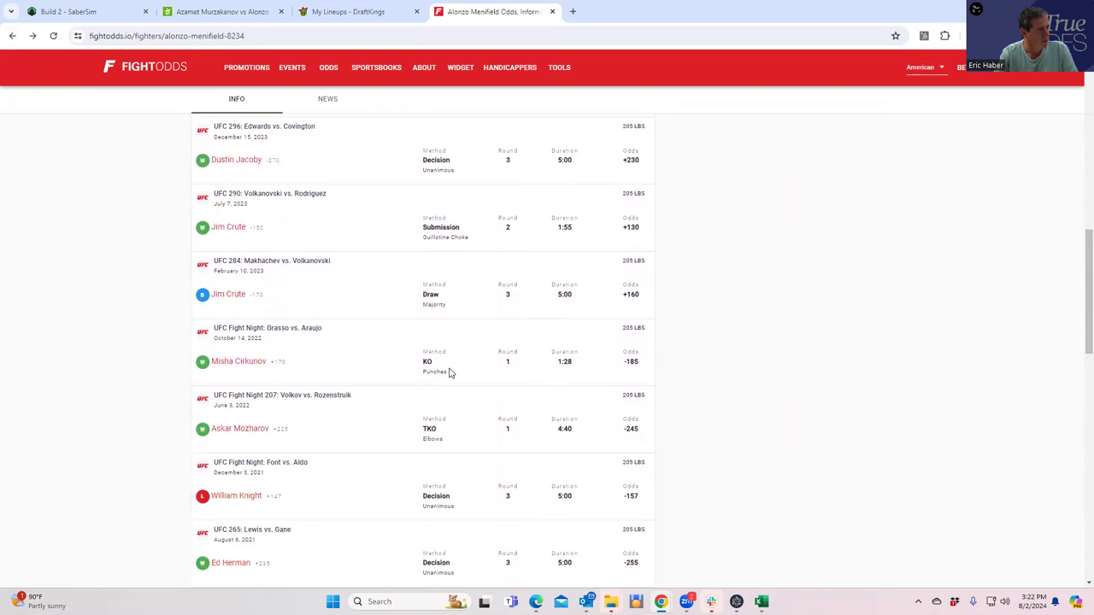
pyautogui.scroll(-2, 449, 371)
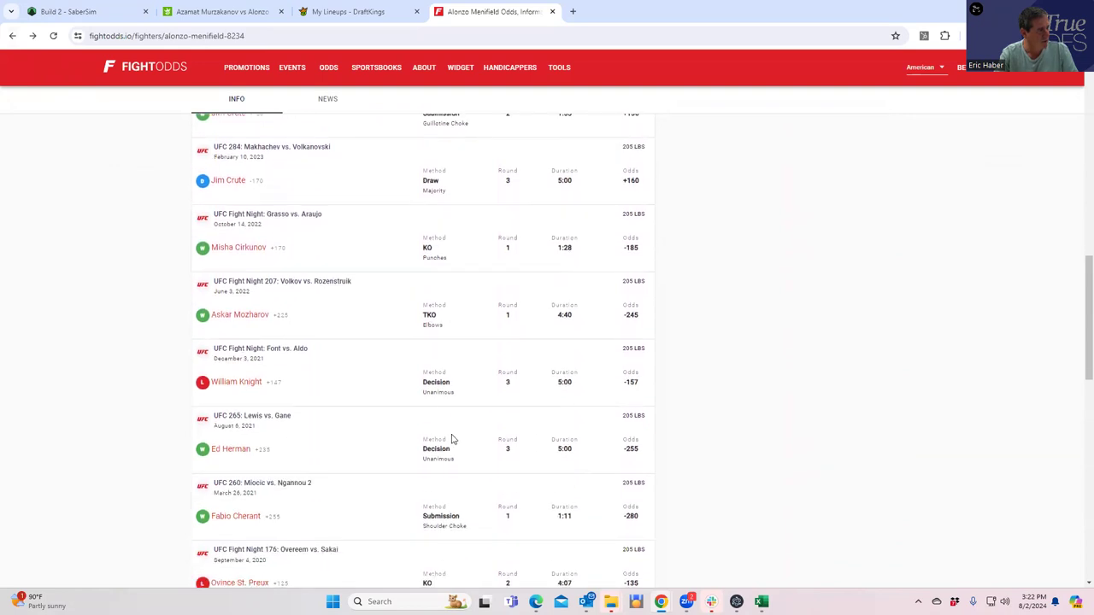
pyautogui.scroll(-2, 452, 439)
pyautogui.scroll(3, 451, 421)
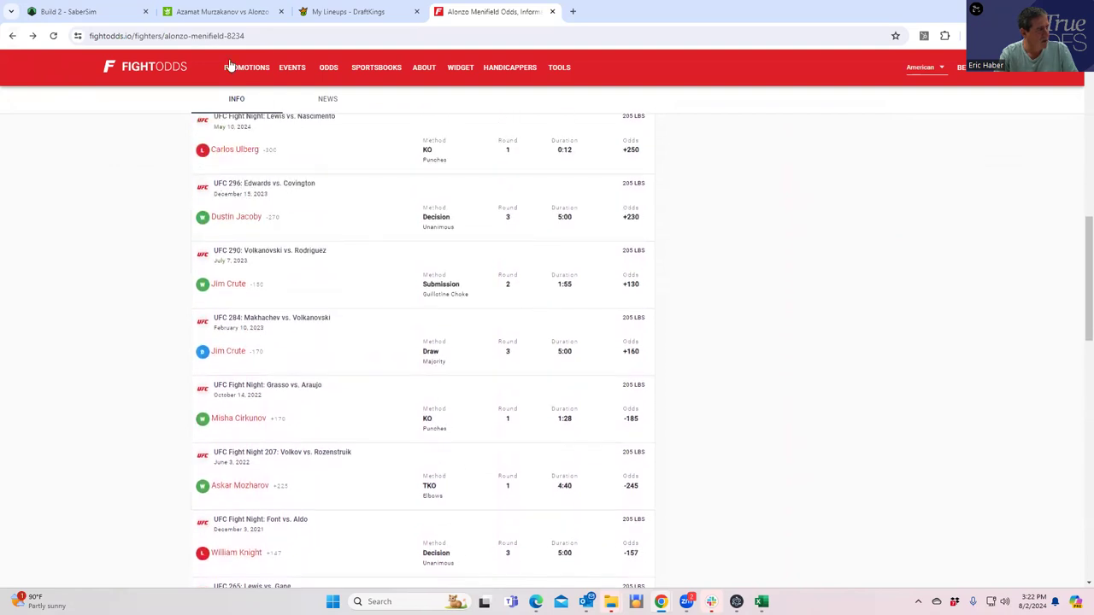
# Check the Murzakanov vs Menifield odds in DraftKings Sportsbook, and compare them with Menifield's win and loss breakdown on FightOdds
pyautogui.click(240, 21)
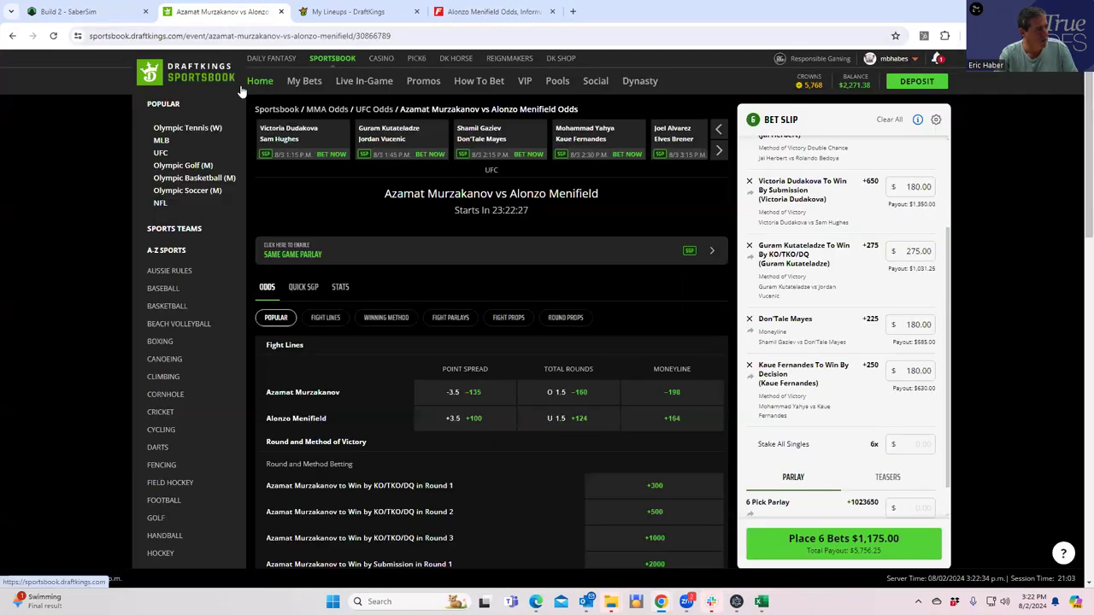
pyautogui.click(503, 9)
pyautogui.scroll(5, 243, 333)
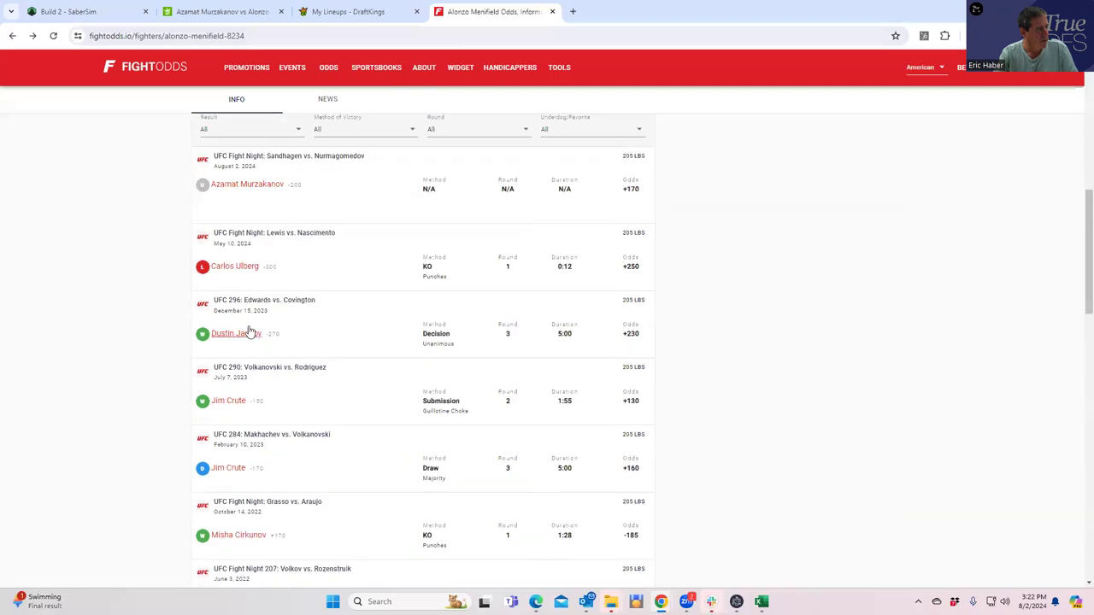
pyautogui.scroll(3, 250, 284)
pyautogui.scroll(-4, 254, 279)
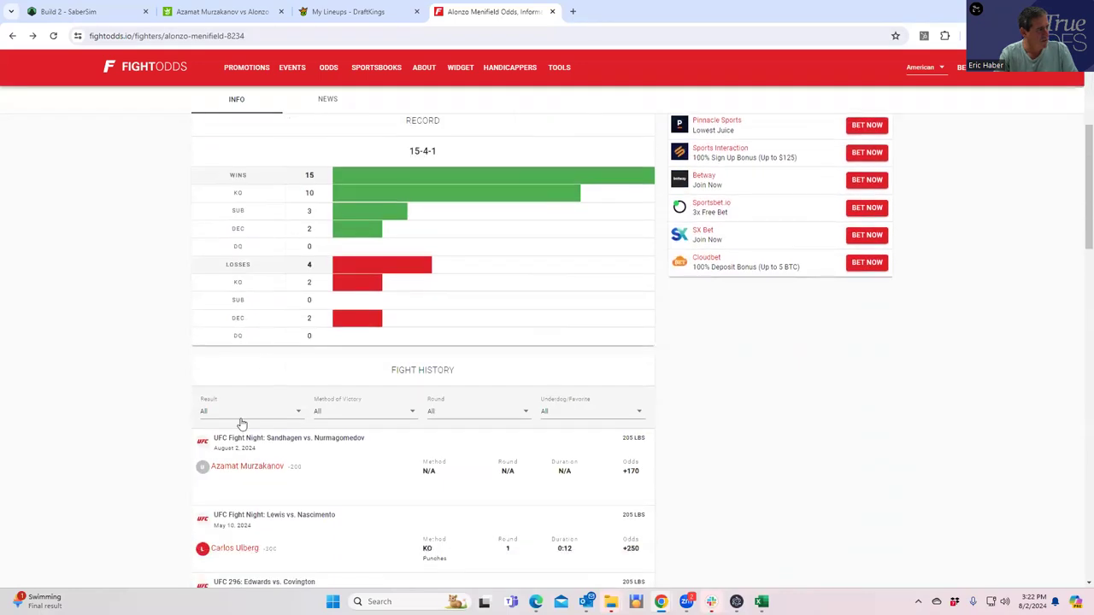
# Open Azamat Murzakanov's fighter page on FightOdds and review his record and the methods and rounds of his past fights
pyautogui.click(247, 466)
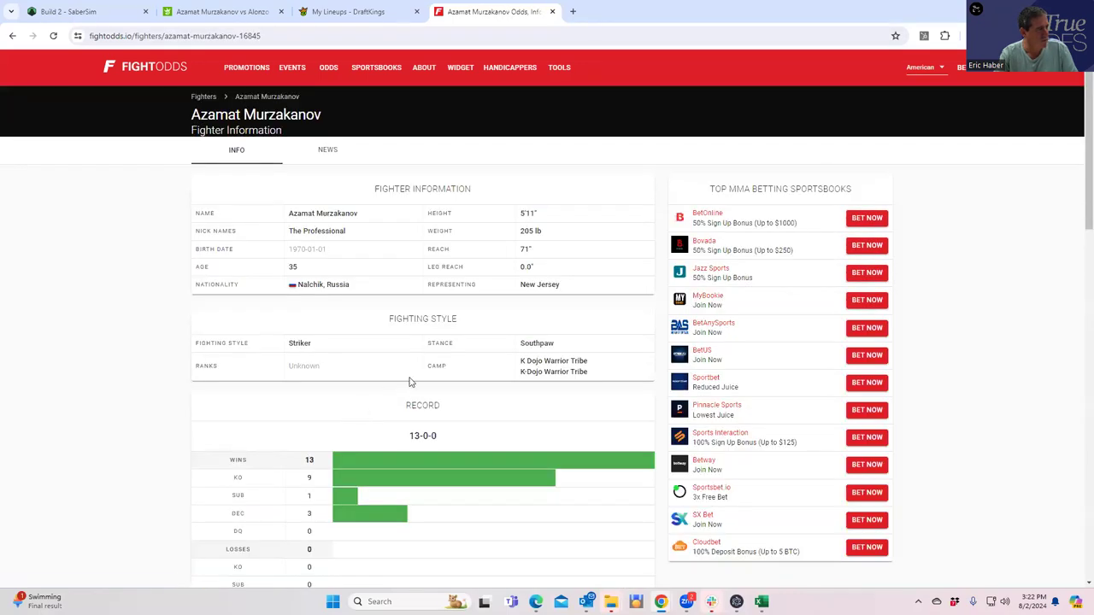
pyautogui.scroll(-3, 408, 382)
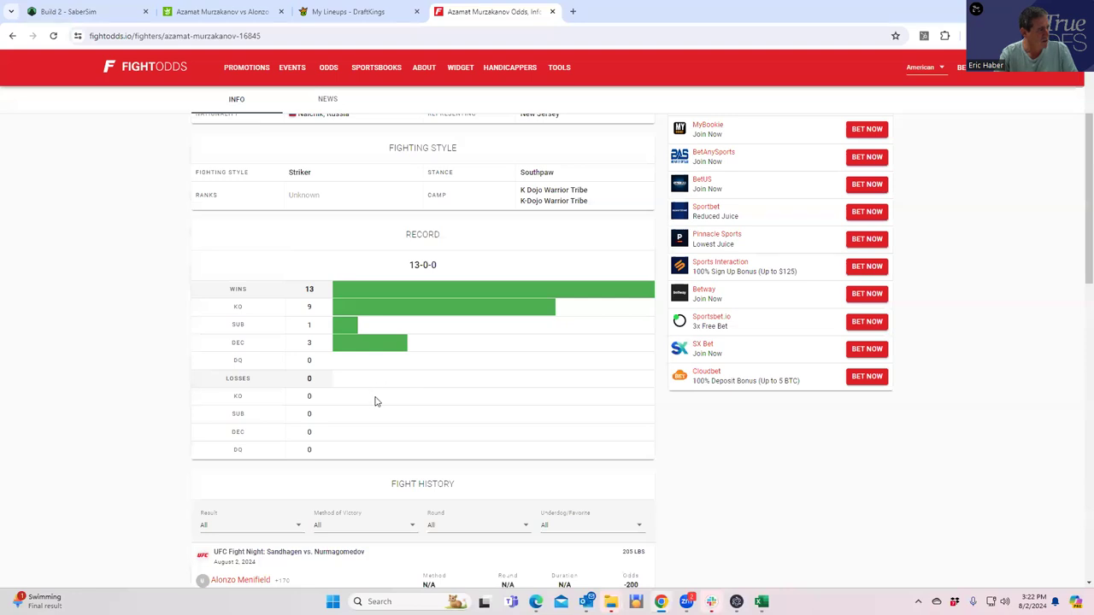
pyautogui.scroll(-2, 430, 386)
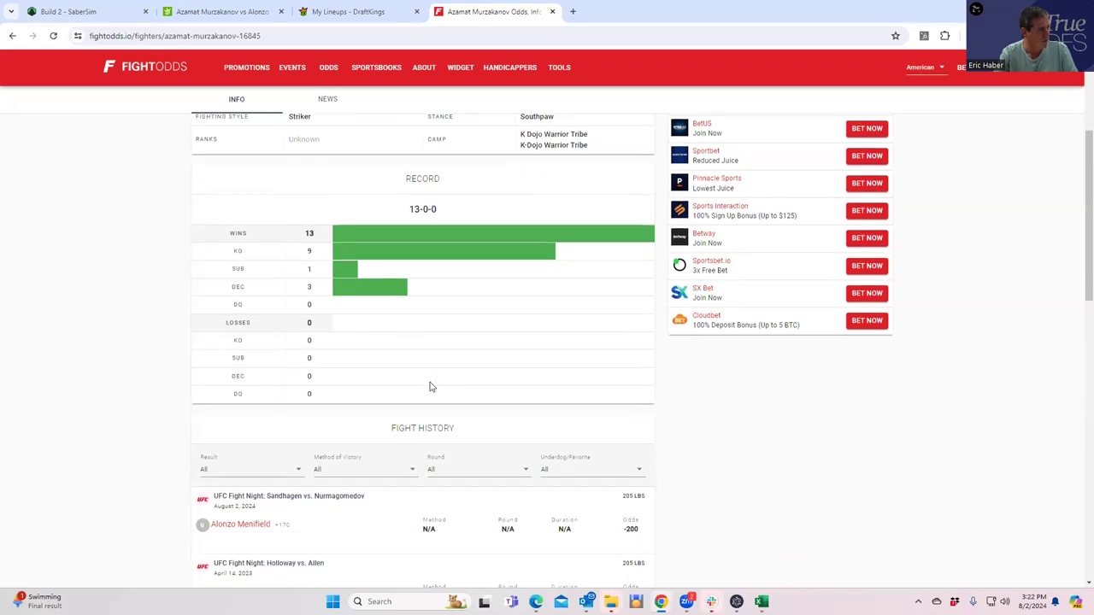
pyautogui.scroll(-9, 430, 387)
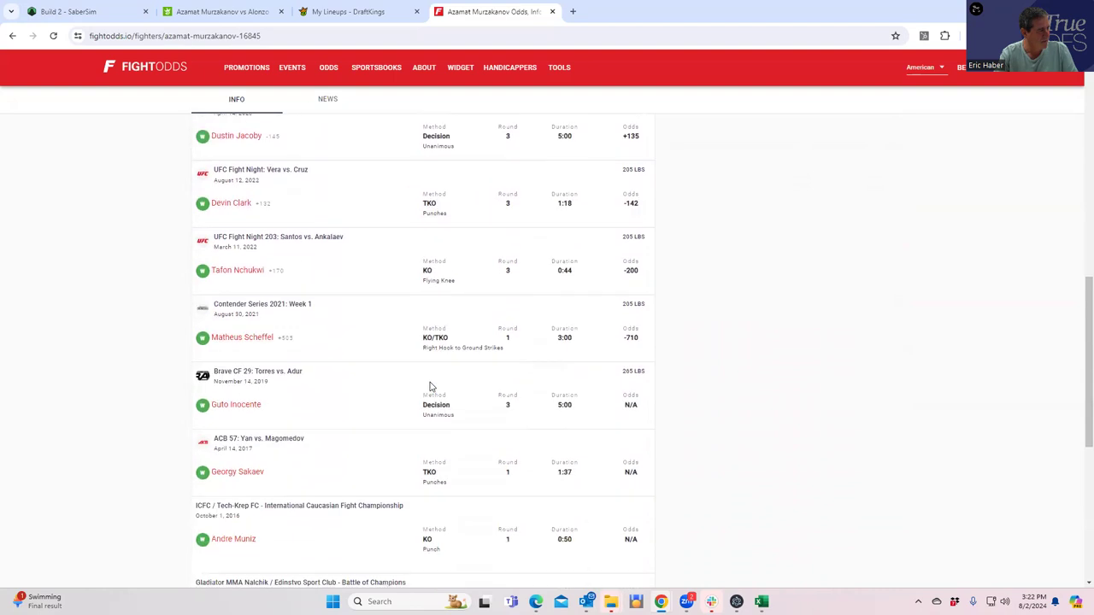
pyautogui.scroll(-2, 429, 386)
pyautogui.scroll(20, 429, 381)
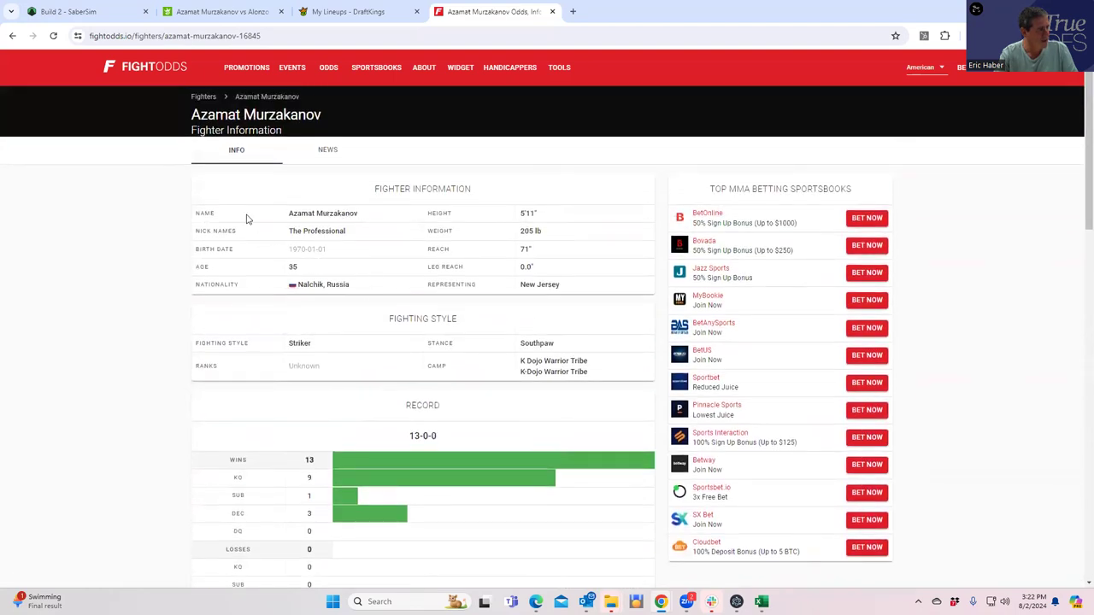
# Switch to DraftKings Sportsbook and examine the Murzakanov vs Menifield popular markets, fight lines, fight props and round props
pyautogui.click(224, 14)
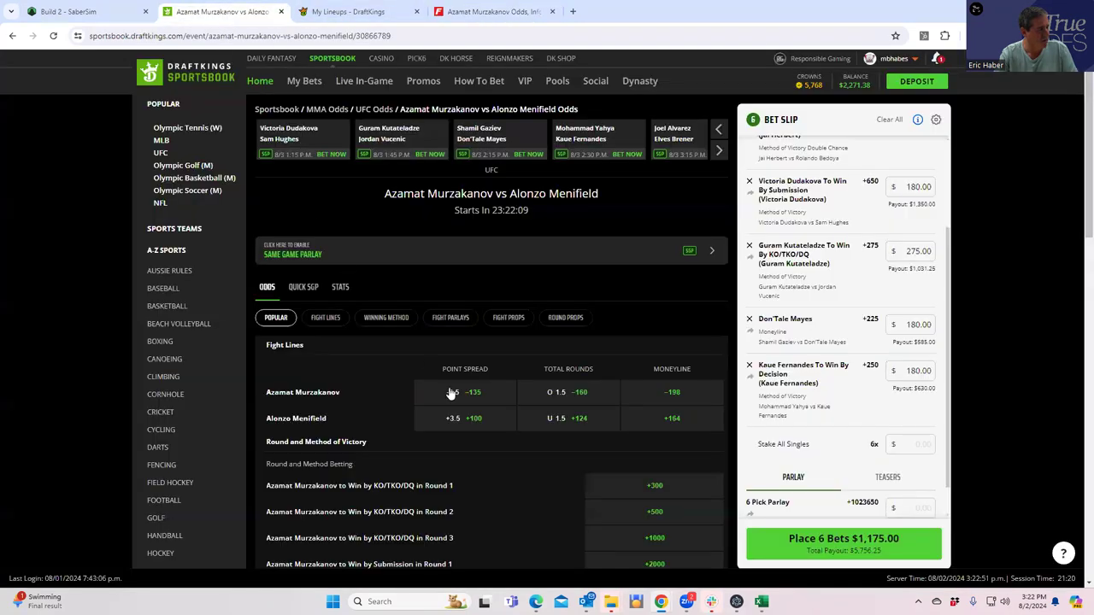
pyautogui.scroll(-2, 458, 447)
pyautogui.scroll(-2, 458, 444)
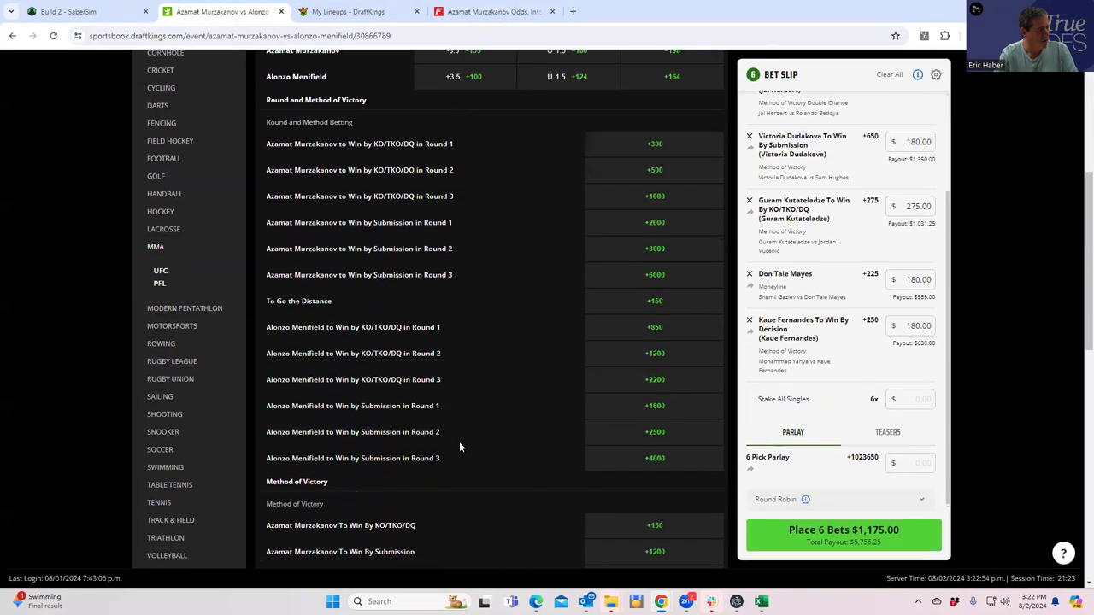
pyautogui.scroll(-1, 487, 430)
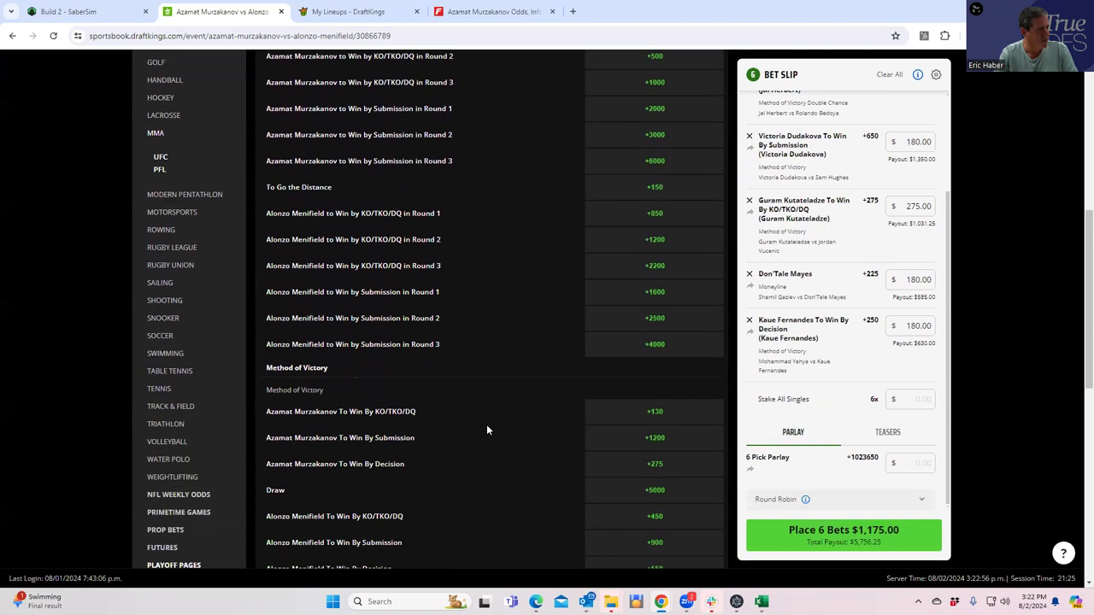
pyautogui.scroll(10, 489, 417)
pyautogui.click(325, 318)
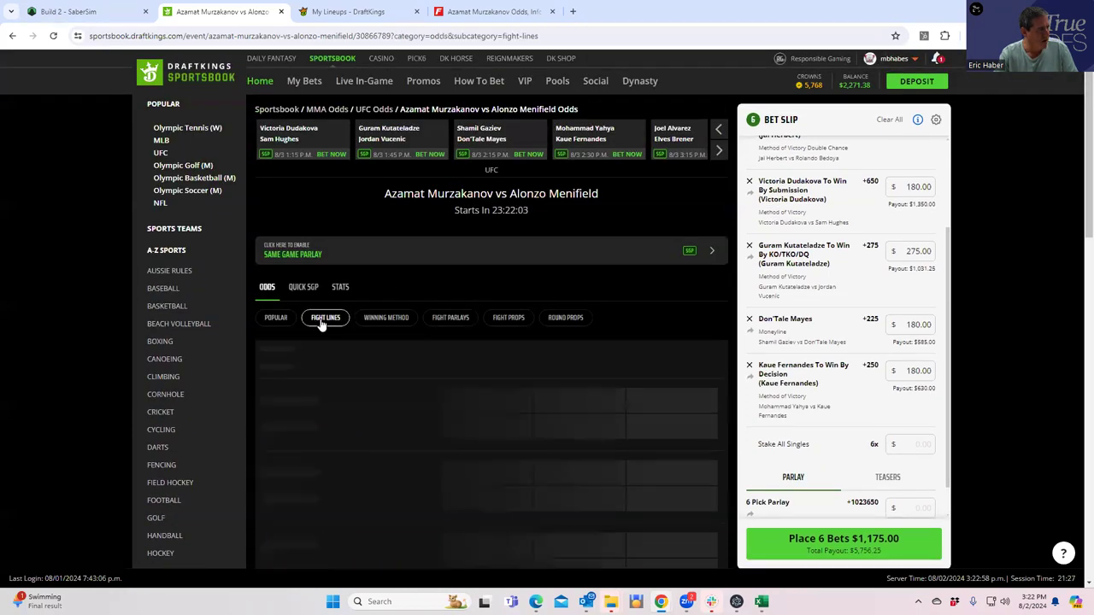
pyautogui.click(283, 324)
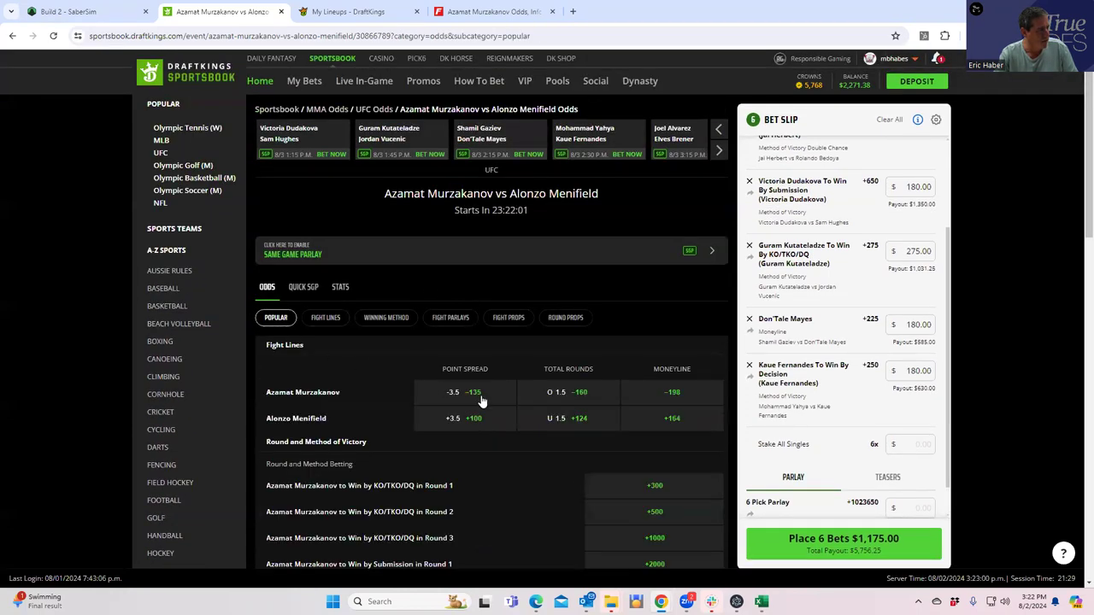
pyautogui.click(508, 321)
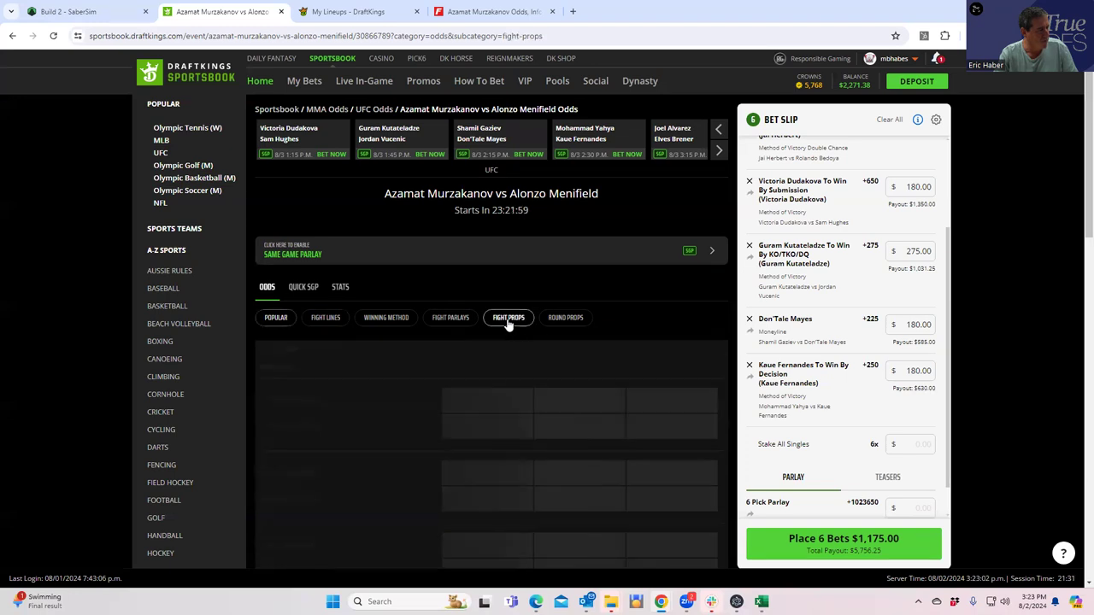
pyautogui.click(547, 321)
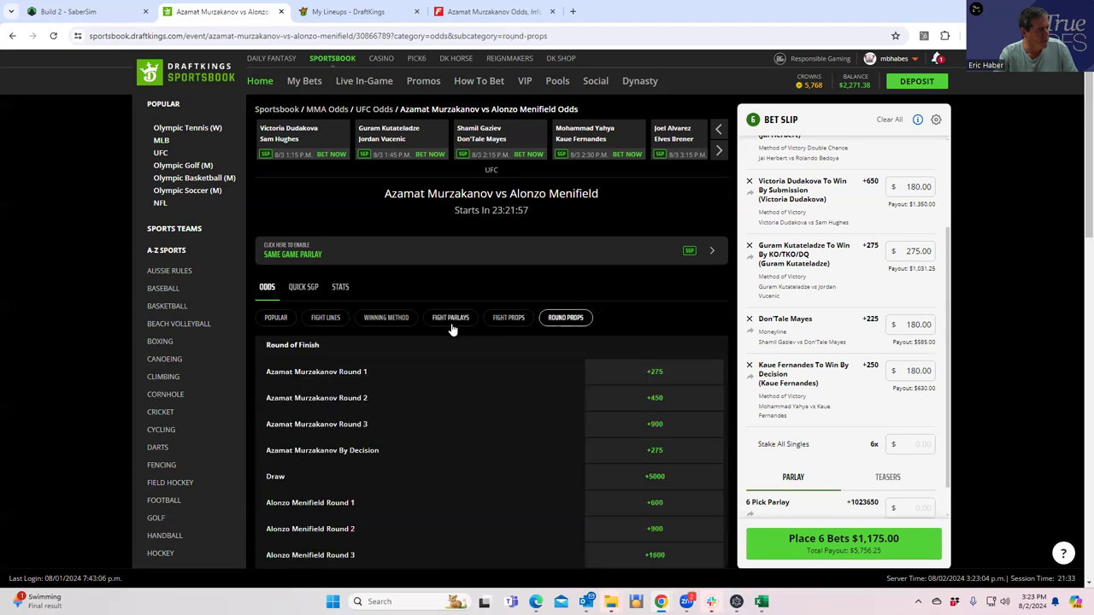
# From the winning method markets, add Alonzo Menifield To Win By Submission to the bet slip with a $180 stake
pyautogui.click(386, 317)
pyautogui.scroll(-2, 434, 431)
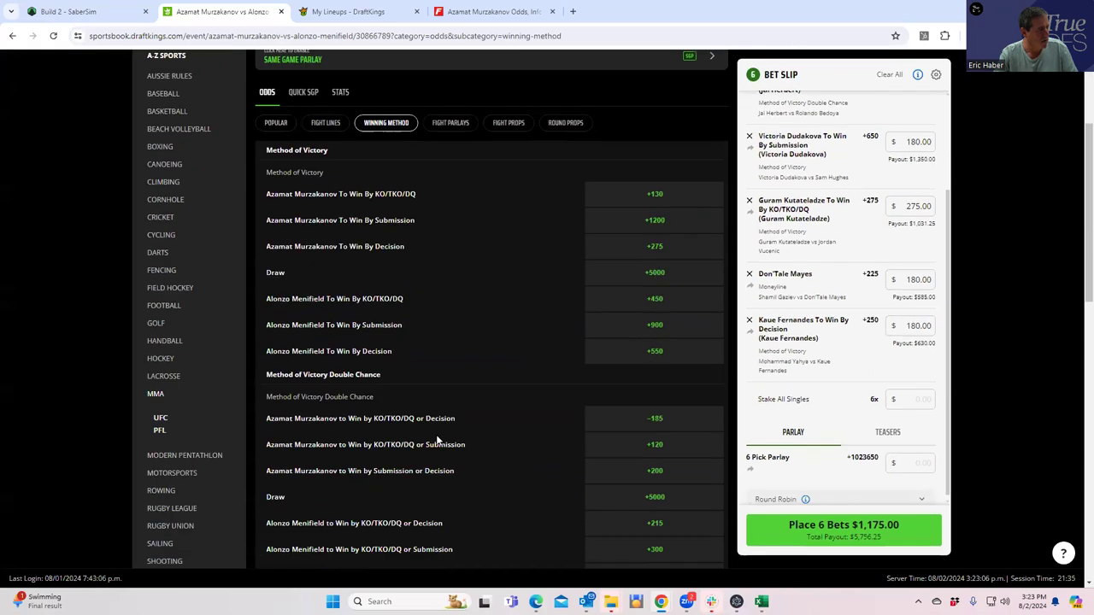
pyautogui.scroll(-1, 428, 428)
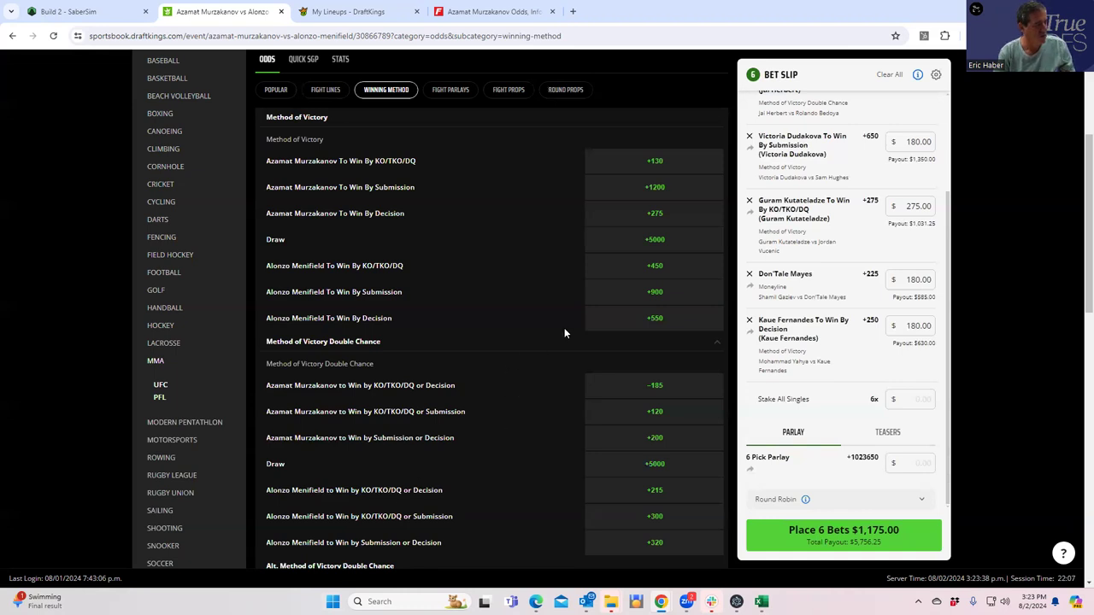
pyautogui.click(647, 294)
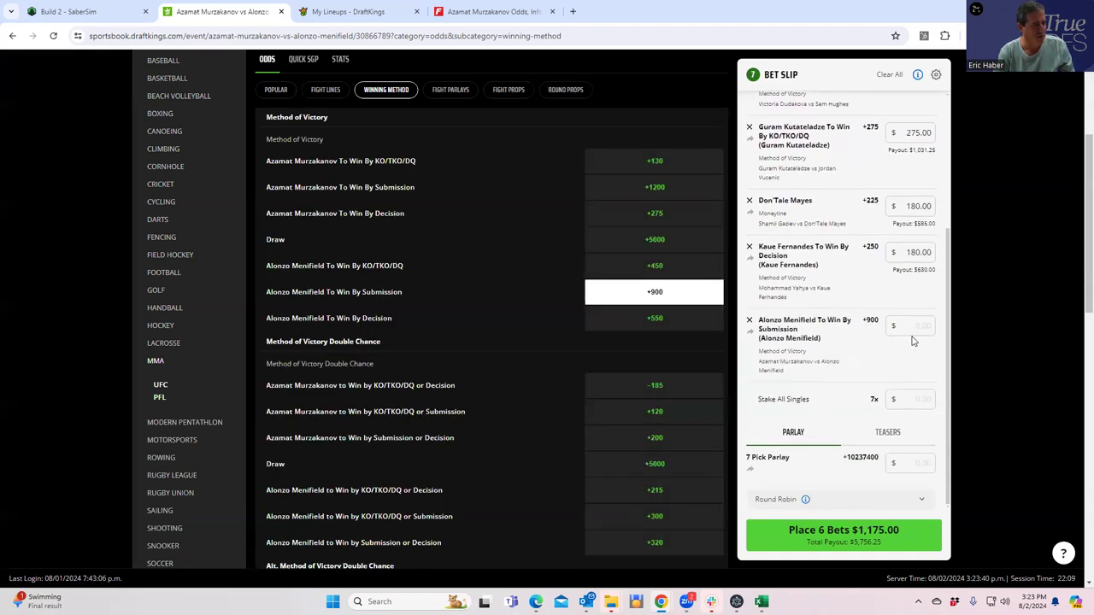
pyautogui.write('180')
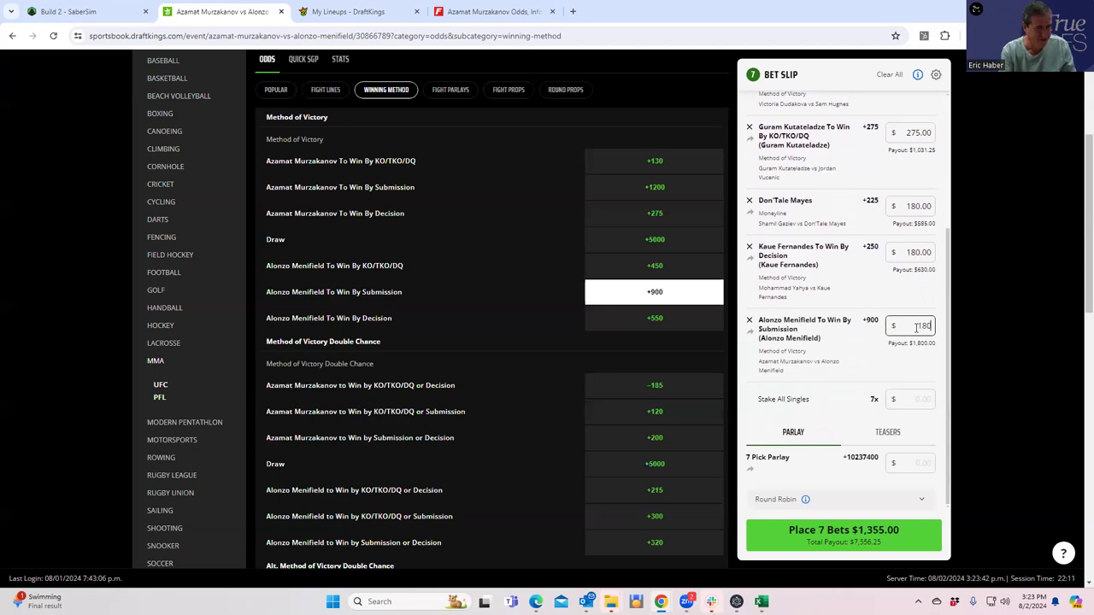
pyautogui.click(889, 368)
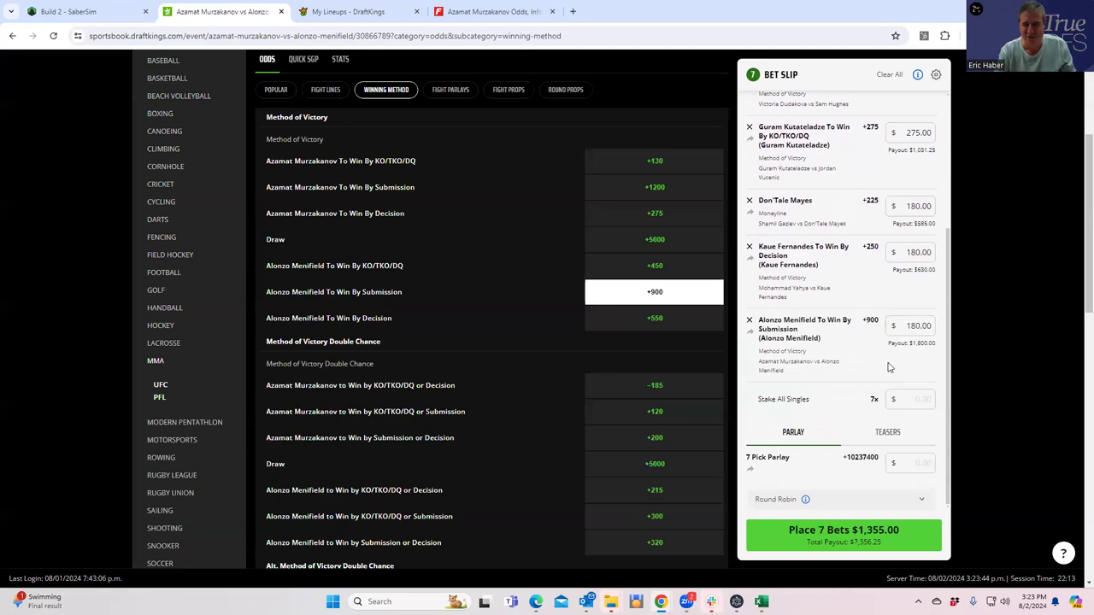
# Open the Joel Alvarez vs Elves Brener betting page and look over its fight lines and round-and-method odds
pyautogui.scroll(3, 507, 256)
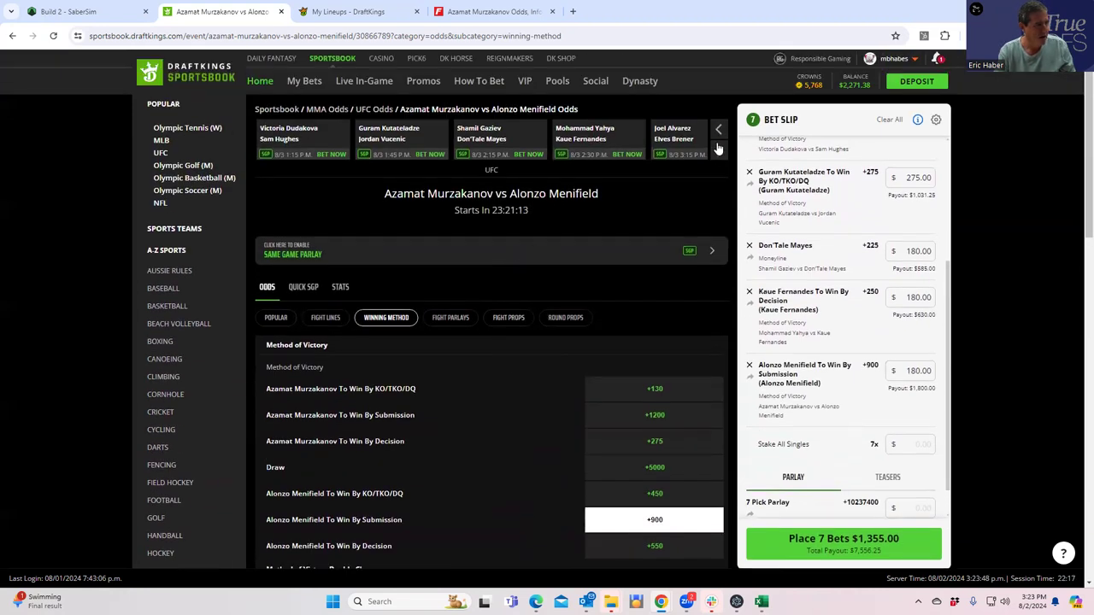
pyautogui.click(720, 153)
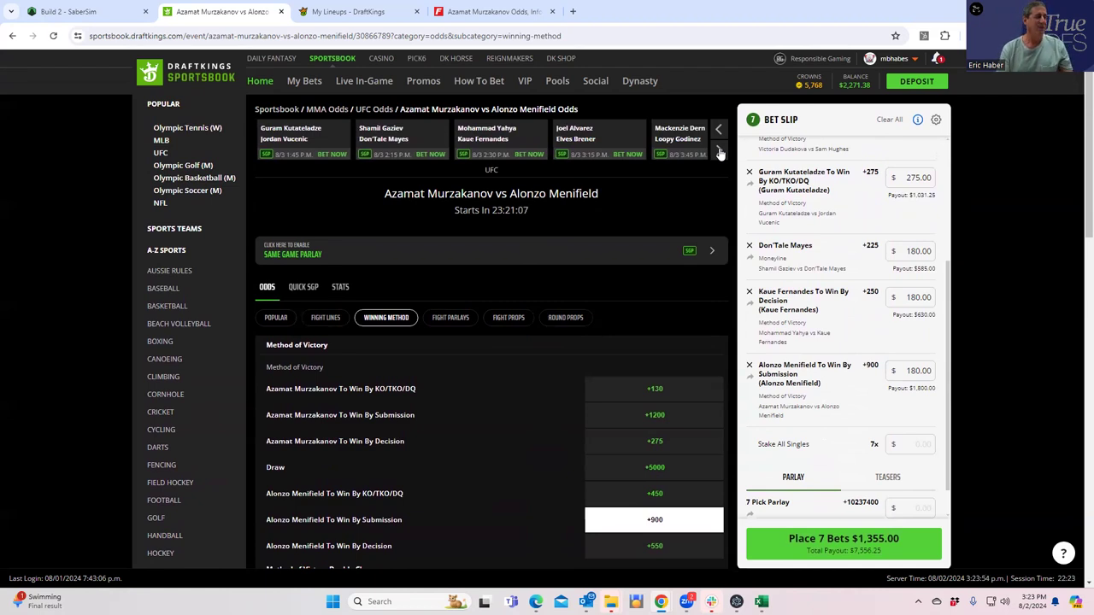
pyautogui.click(585, 138)
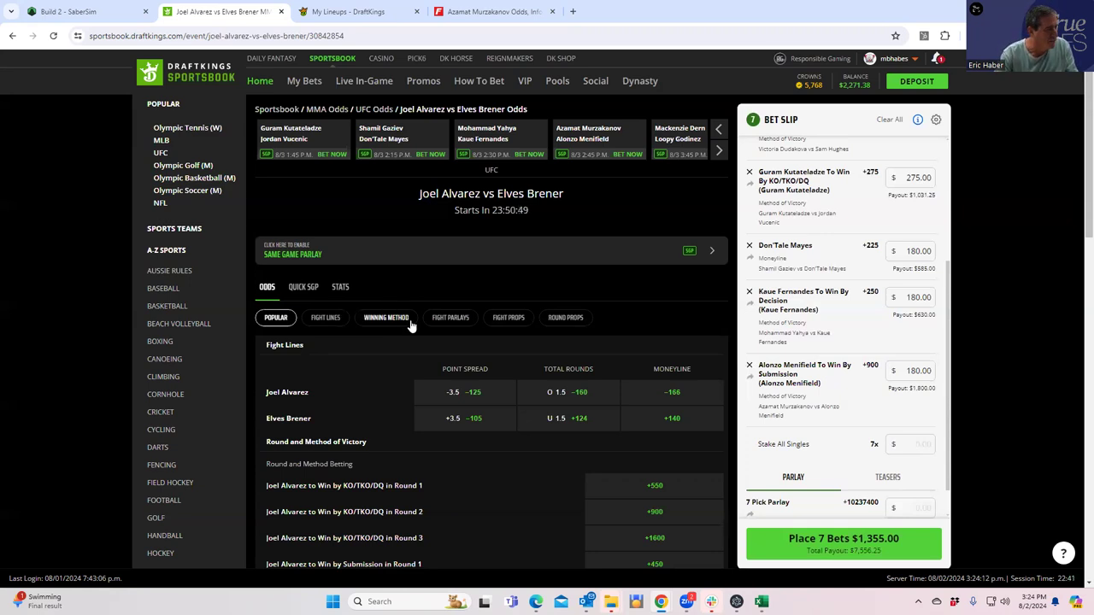
pyautogui.scroll(-1, 526, 488)
pyautogui.scroll(-1, 526, 489)
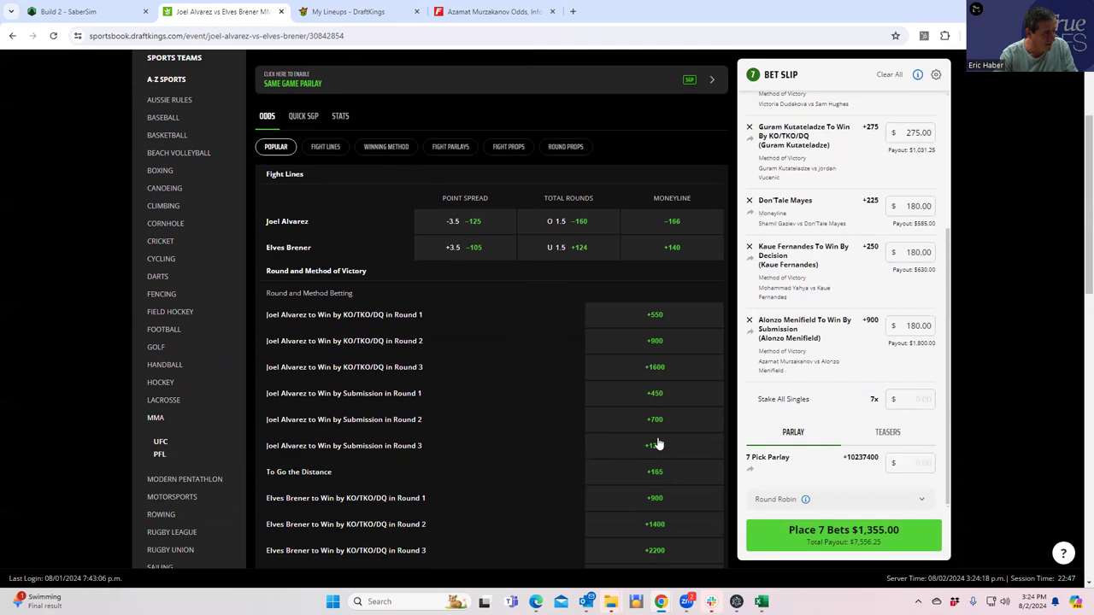
pyautogui.scroll(2, 658, 444)
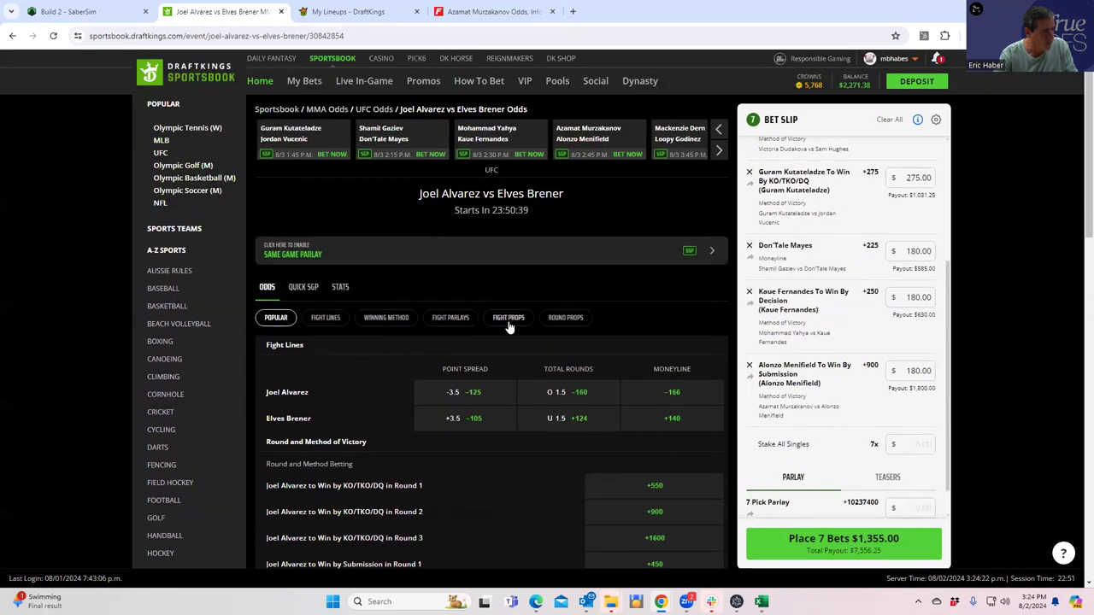
# From the round props, add Joel Alvarez By Decision to the bet slip with a $180 stake
pyautogui.click(369, 318)
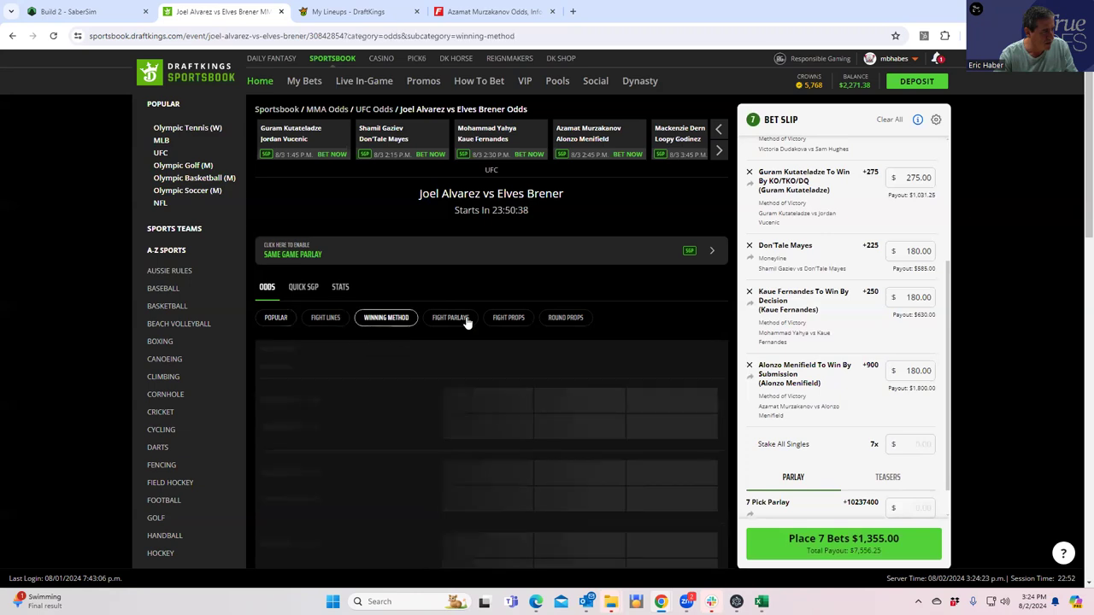
pyautogui.click(560, 319)
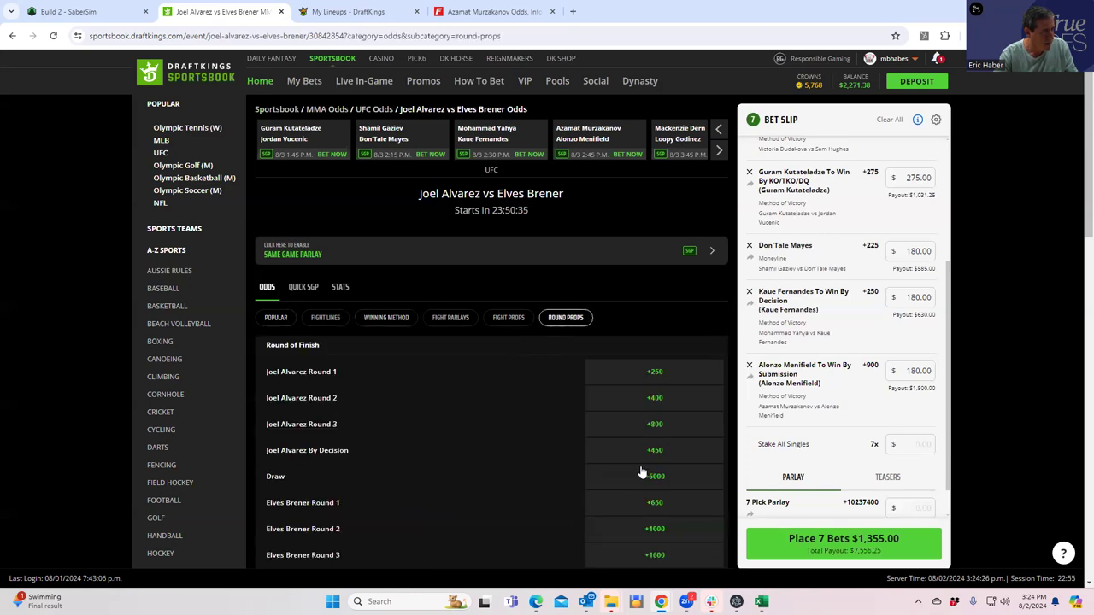
pyautogui.scroll(-1, 655, 456)
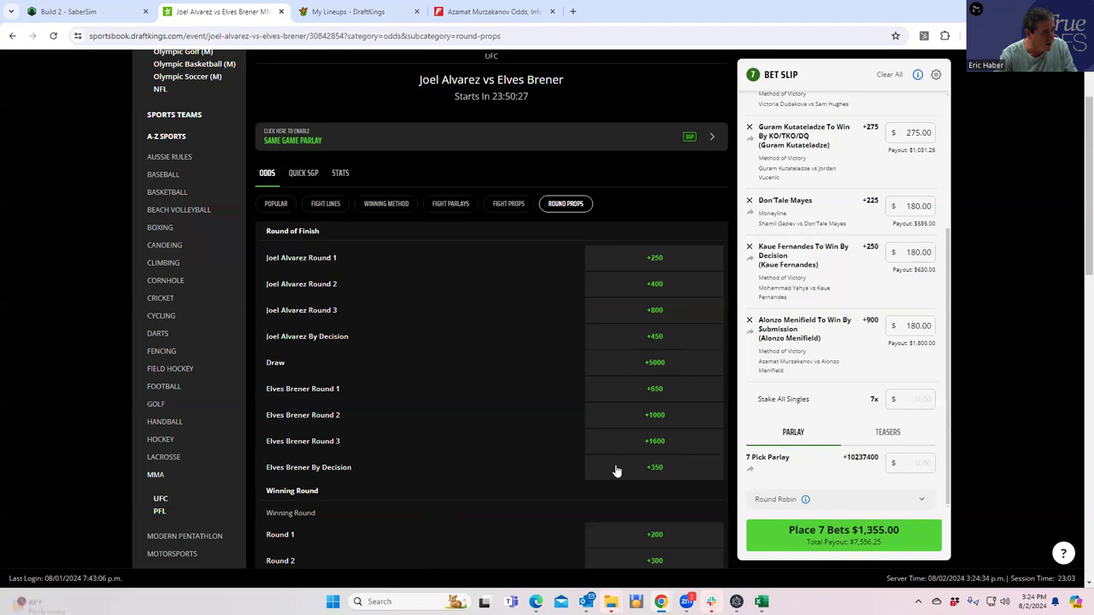
pyautogui.click(650, 341)
pyautogui.click(910, 344)
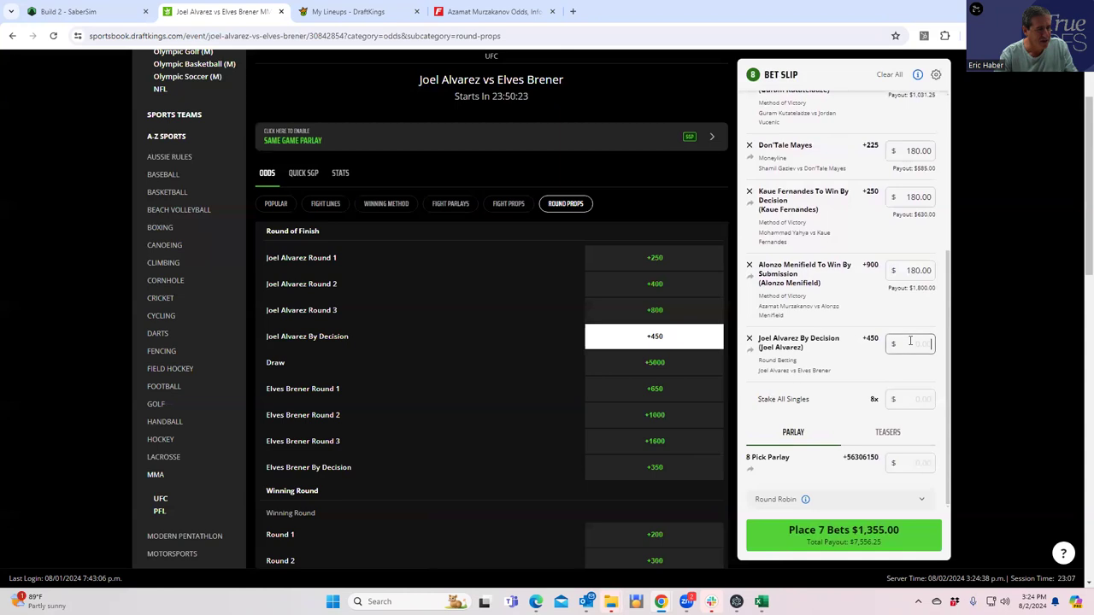
pyautogui.write('180')
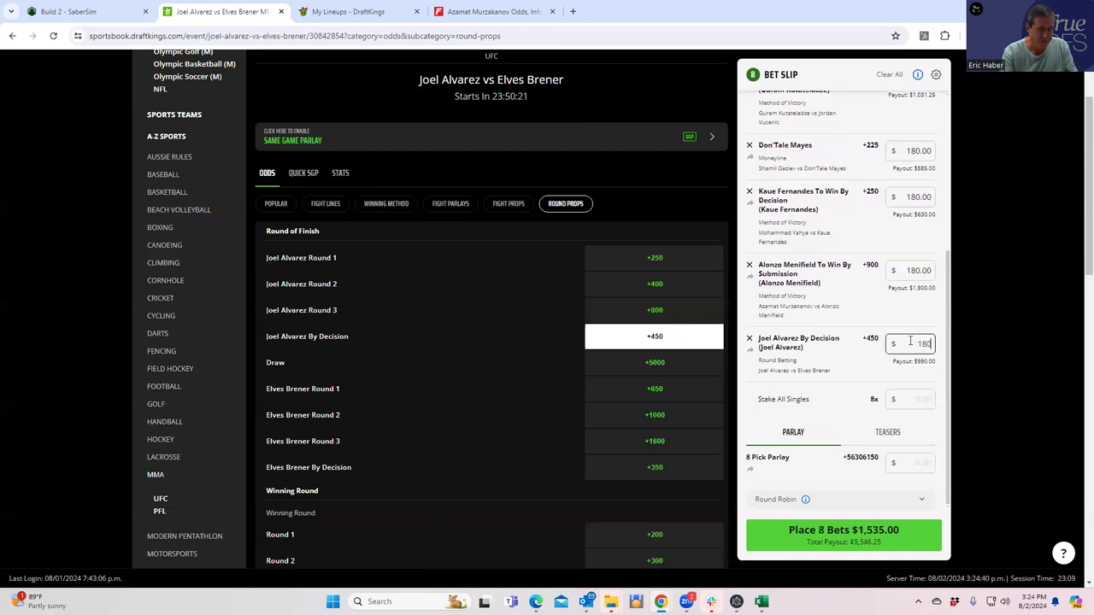
pyautogui.click(868, 369)
# Open the Mackenzie Dern vs Loopy Godinez betting page and check its popular odds and fight lines
pyautogui.scroll(2, 461, 197)
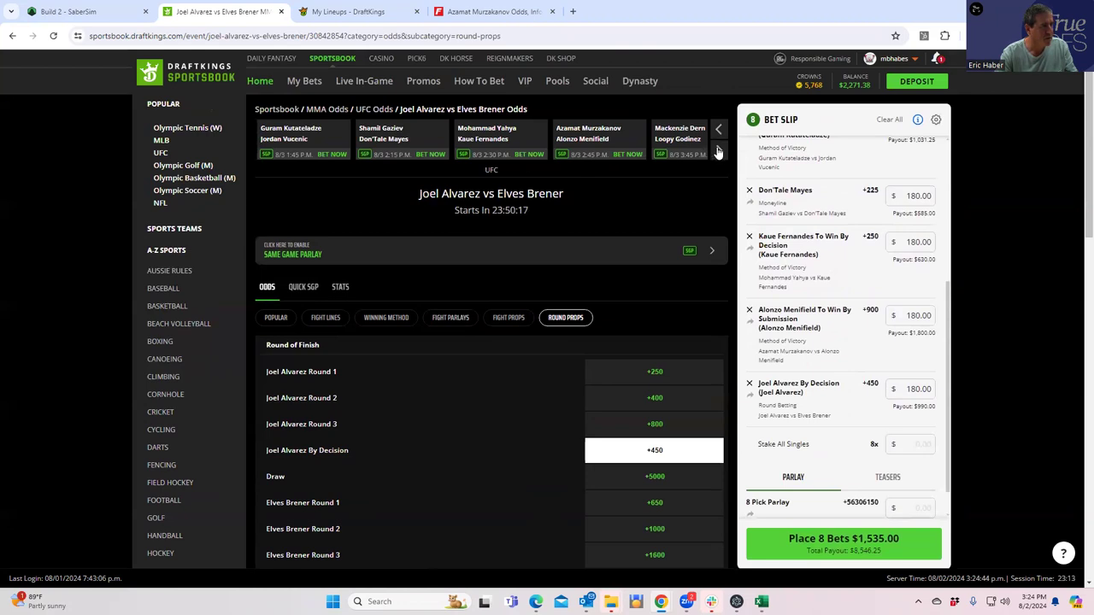
pyautogui.click(675, 142)
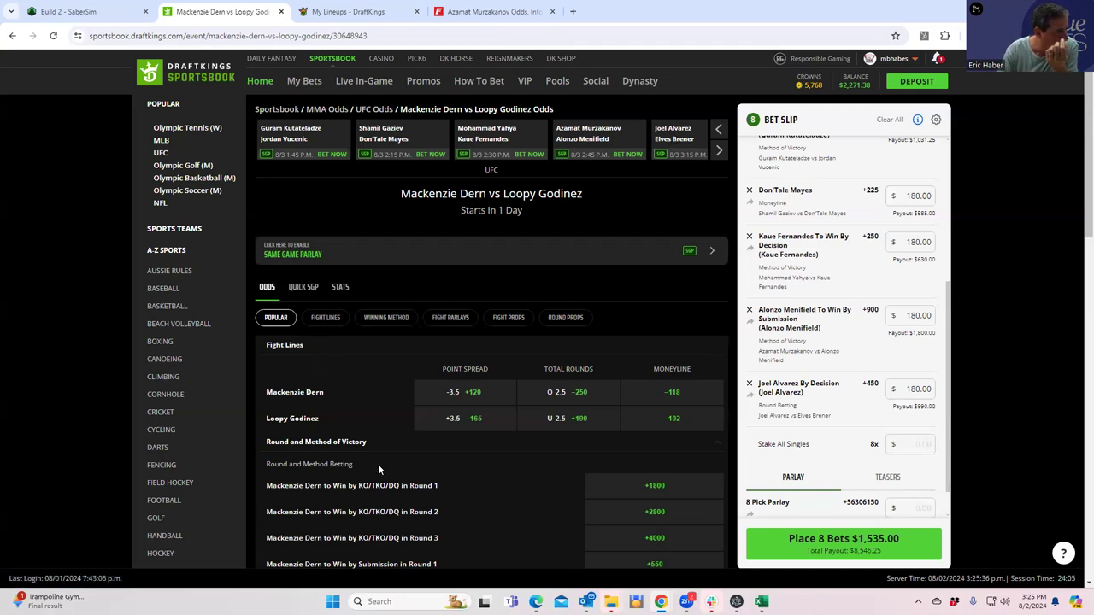
pyautogui.scroll(-2, 393, 488)
pyautogui.scroll(-1, 405, 500)
pyautogui.scroll(2, 525, 347)
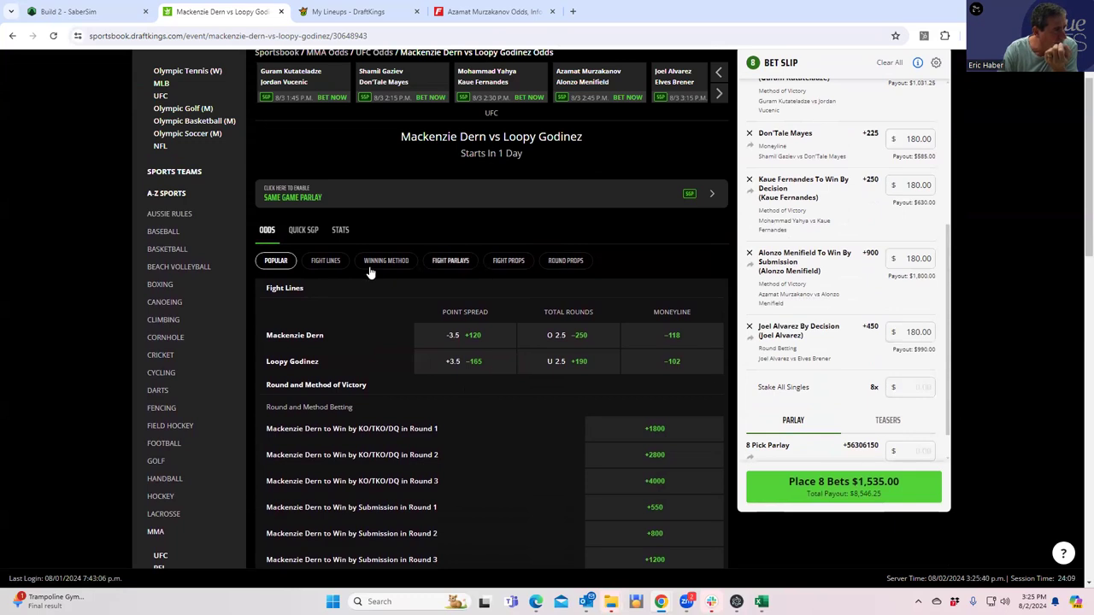
pyautogui.click(323, 264)
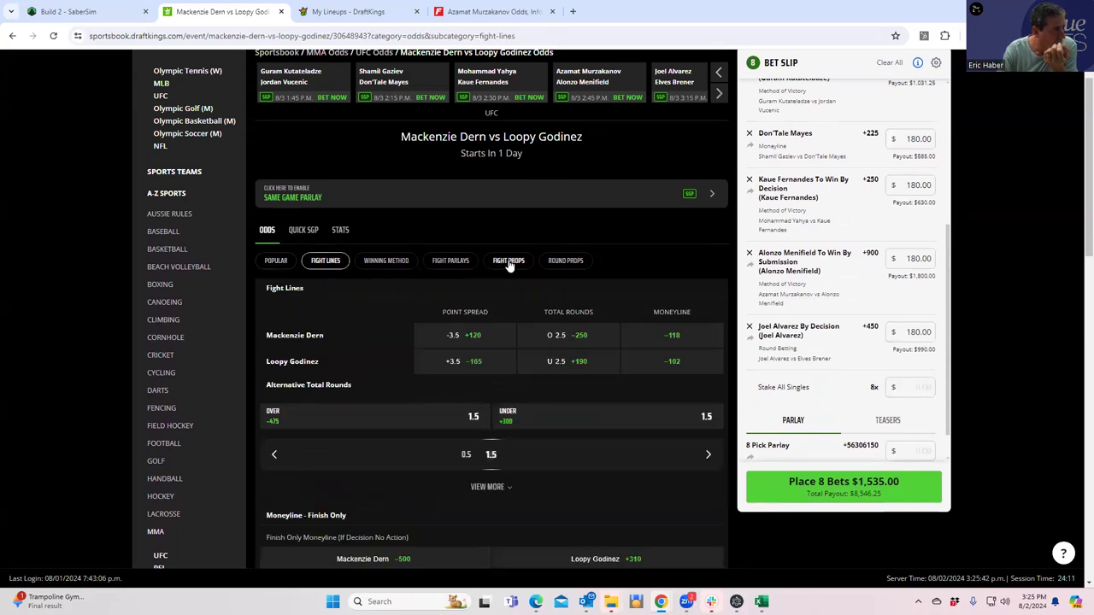
pyautogui.click(564, 260)
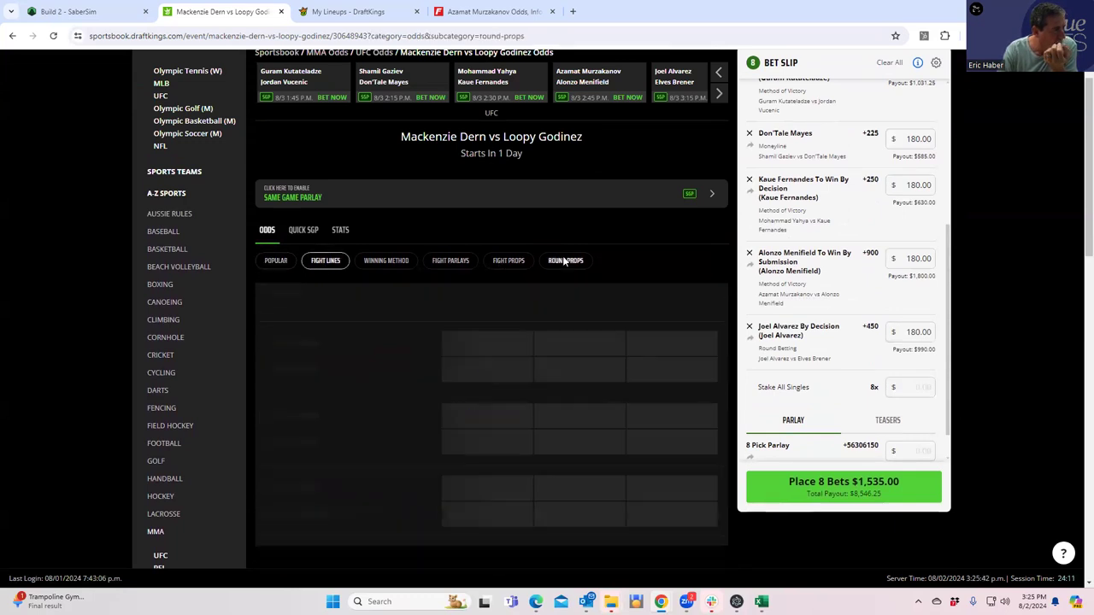
# Add the winning-method double chance Loopy Godinez to Win by KO/TKO/DQ or Submission with a $180 stake, dismissing the time reminder
pyautogui.click(388, 265)
pyautogui.scroll(-1, 456, 413)
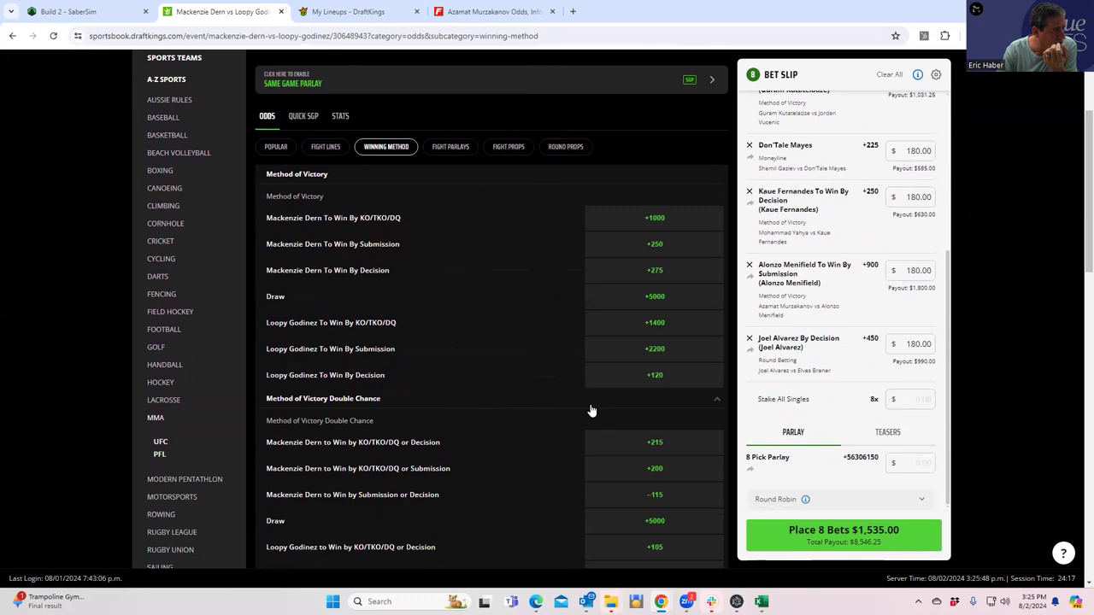
pyautogui.scroll(-2, 595, 403)
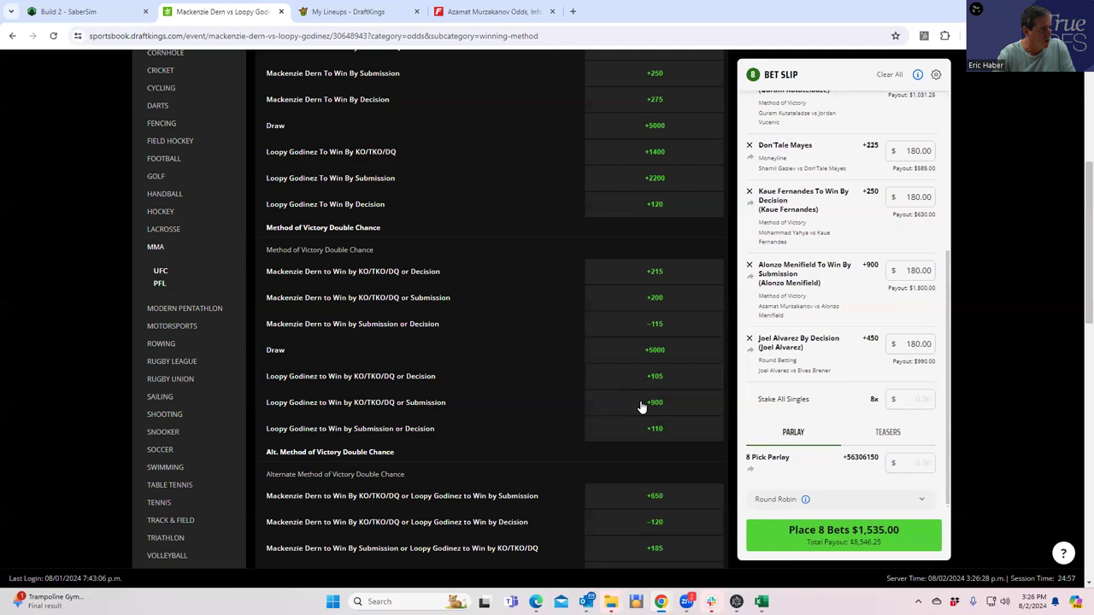
pyautogui.click(643, 401)
pyautogui.click(906, 369)
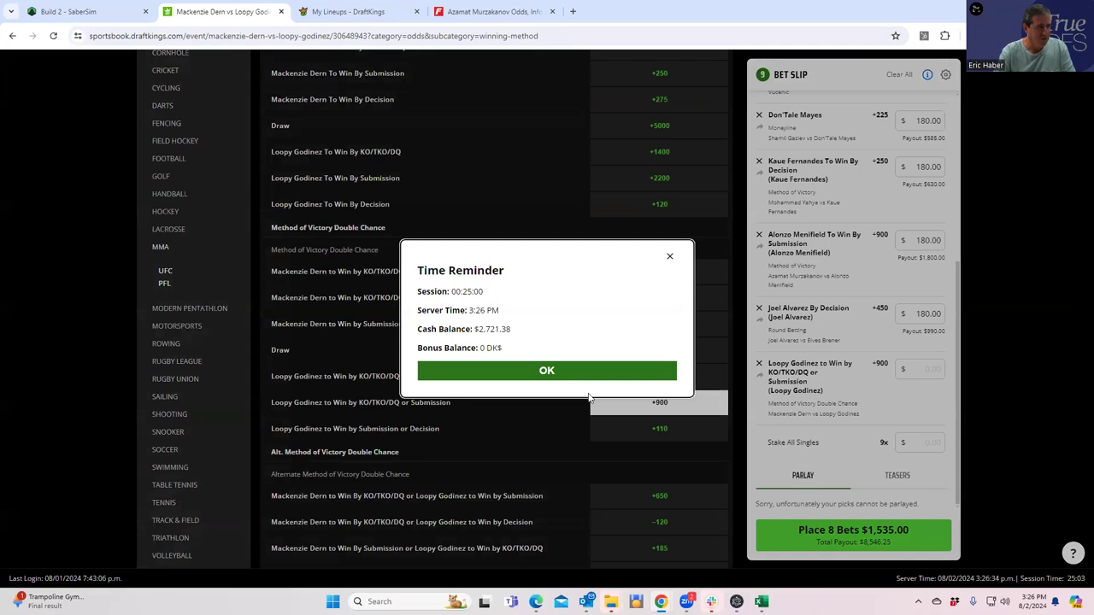
pyautogui.click(544, 369)
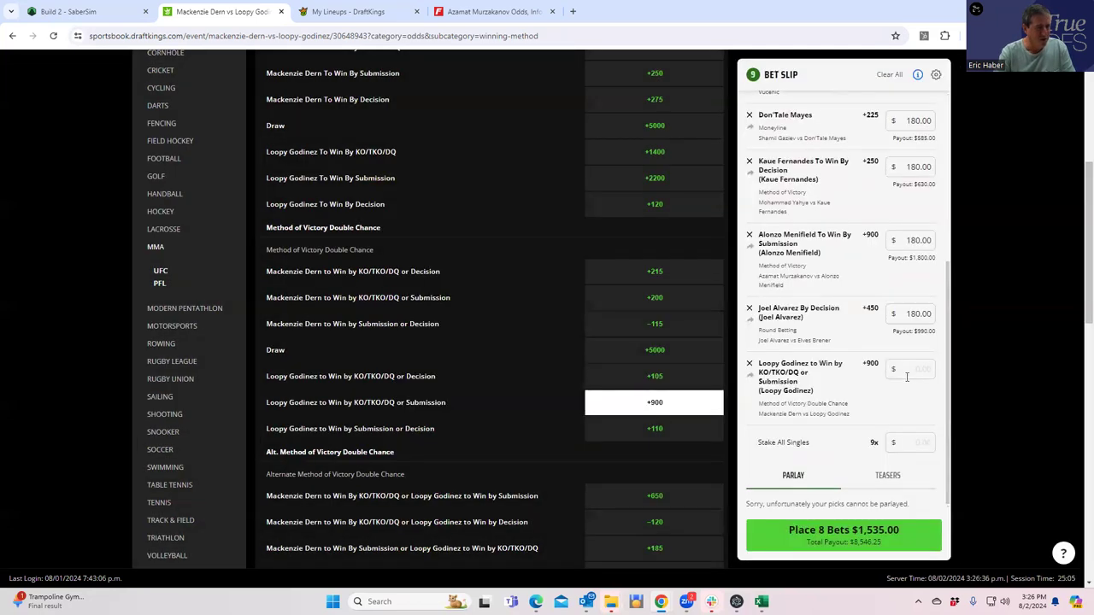
pyautogui.write('180')
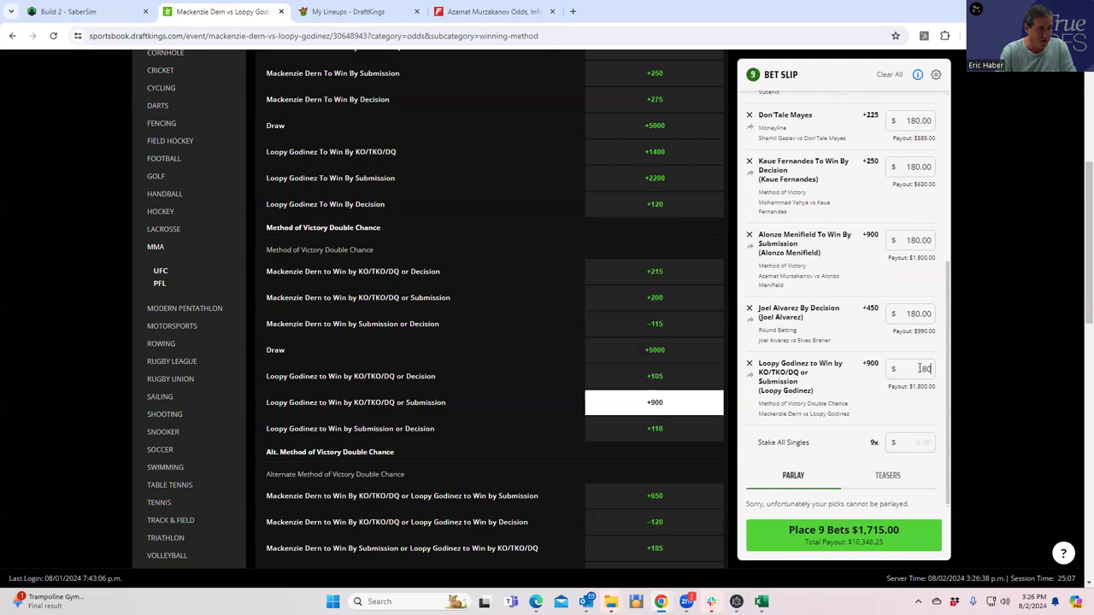
pyautogui.click(833, 415)
# Advance the list of UFC fights to the Tony Ferguson vs Michael Chiesa bout
pyautogui.scroll(3, 520, 333)
pyautogui.scroll(1, 520, 334)
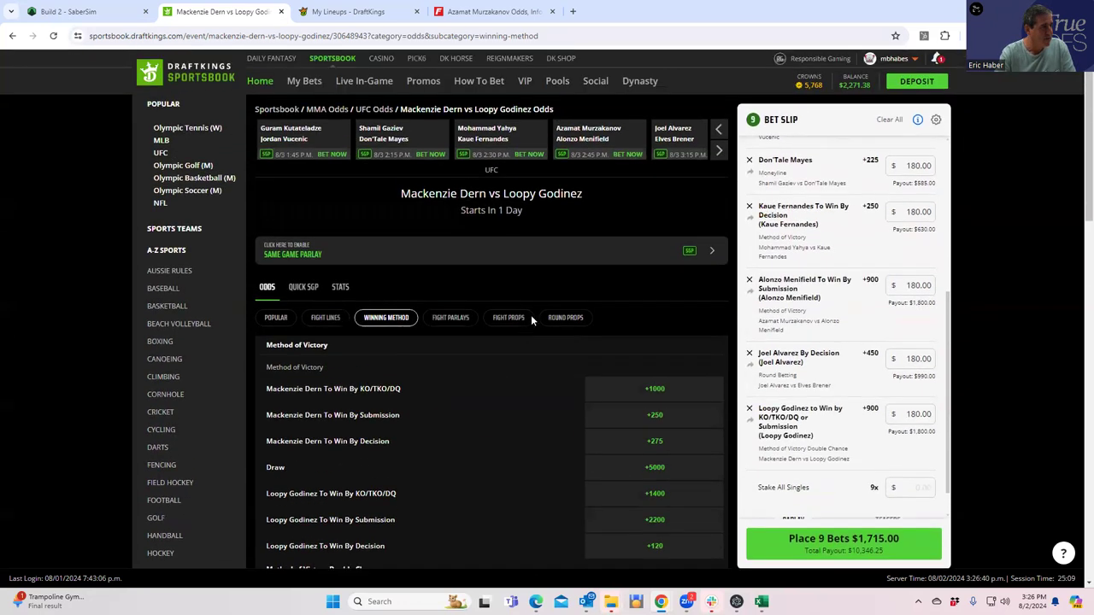
pyautogui.click(721, 152)
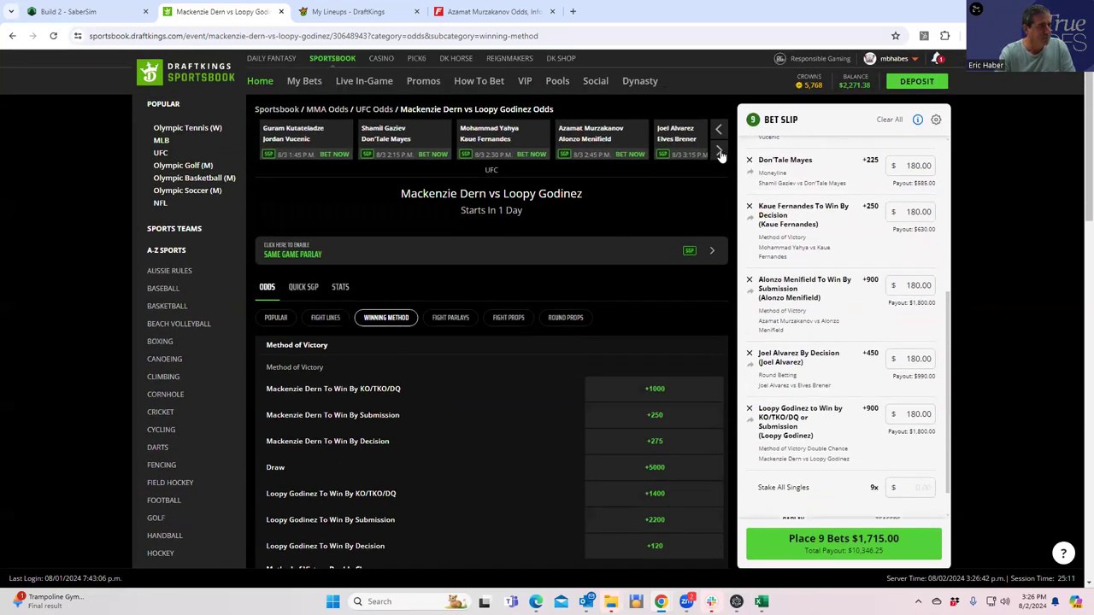
pyautogui.click(720, 152)
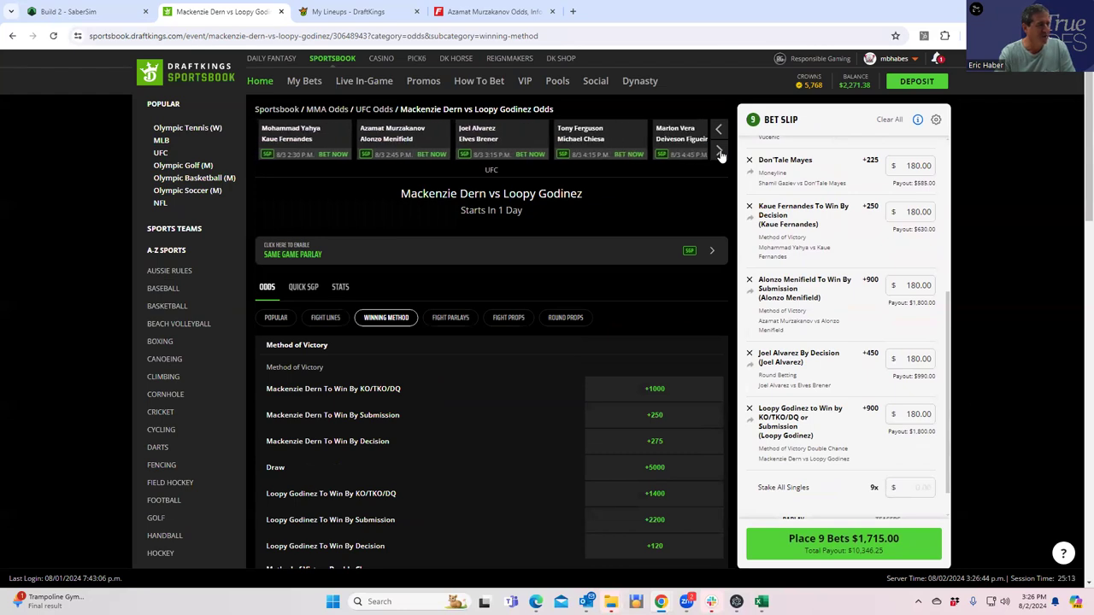